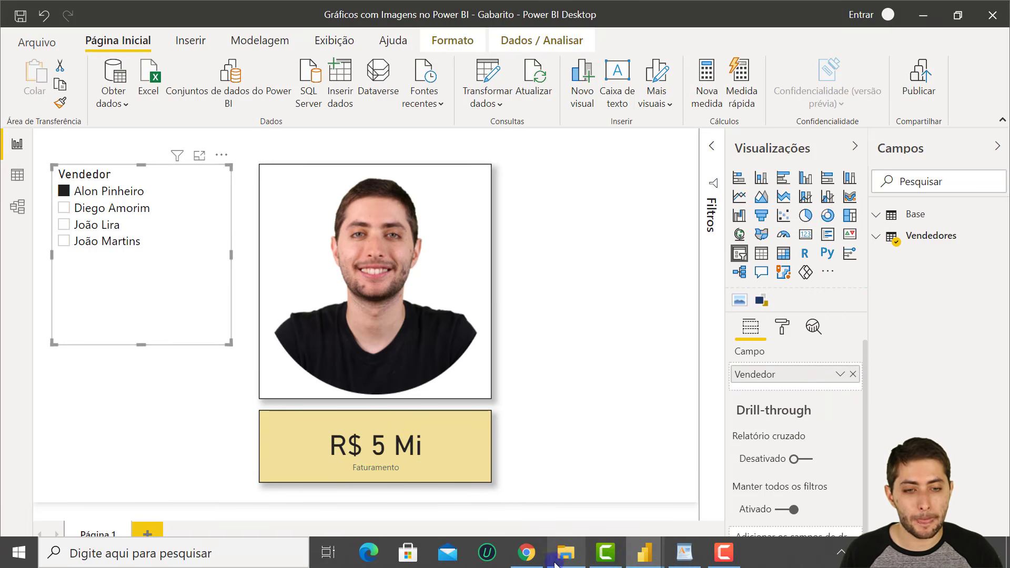
# Switch from the empty Do Zero report to the 04-25 project folder in File Explorer.
pyautogui.moveTo(645, 562)
pyautogui.click(732, 474)
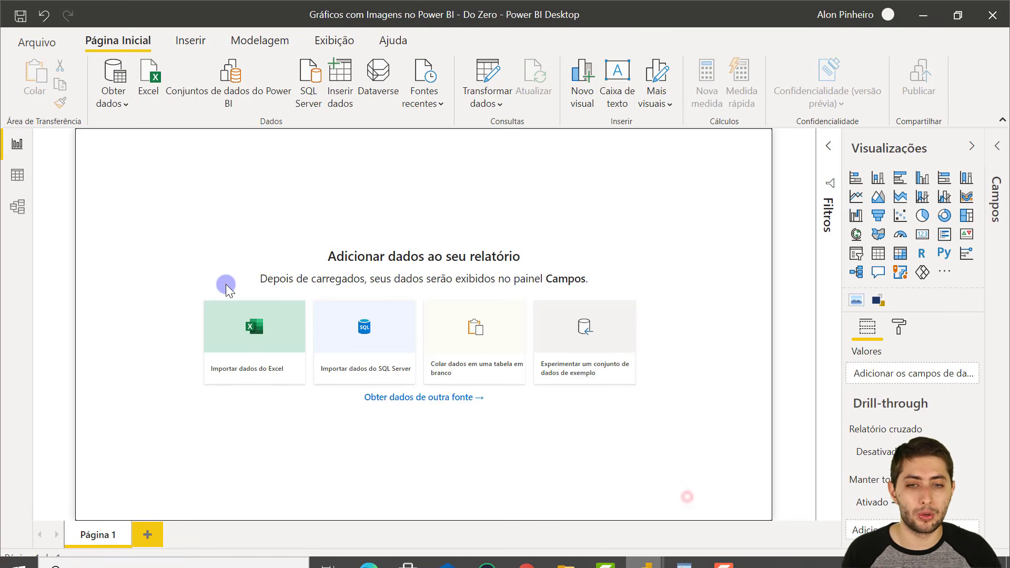
pyautogui.moveTo(473, 280); pyautogui.dragTo(696, 409)
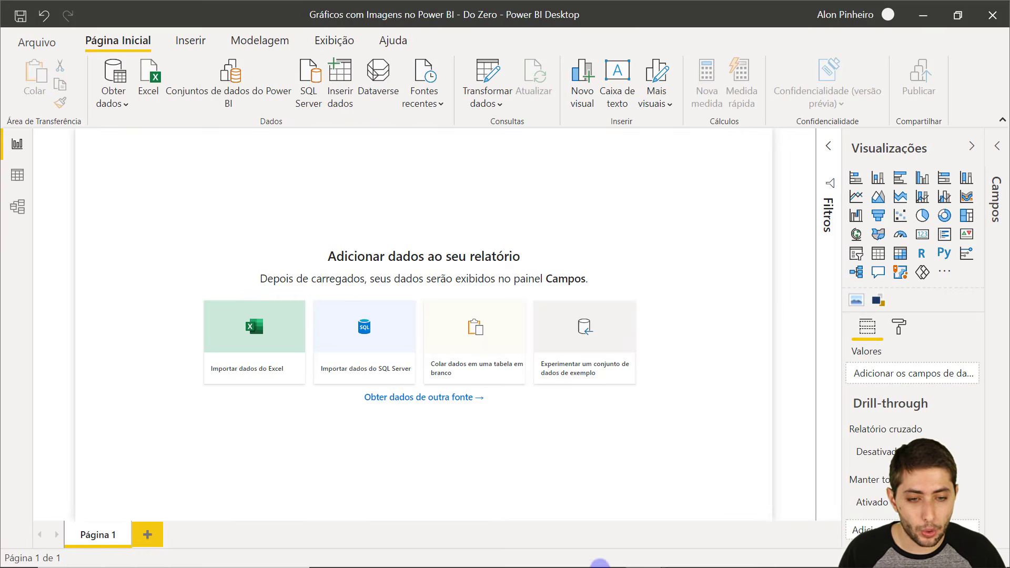
pyautogui.click(577, 559)
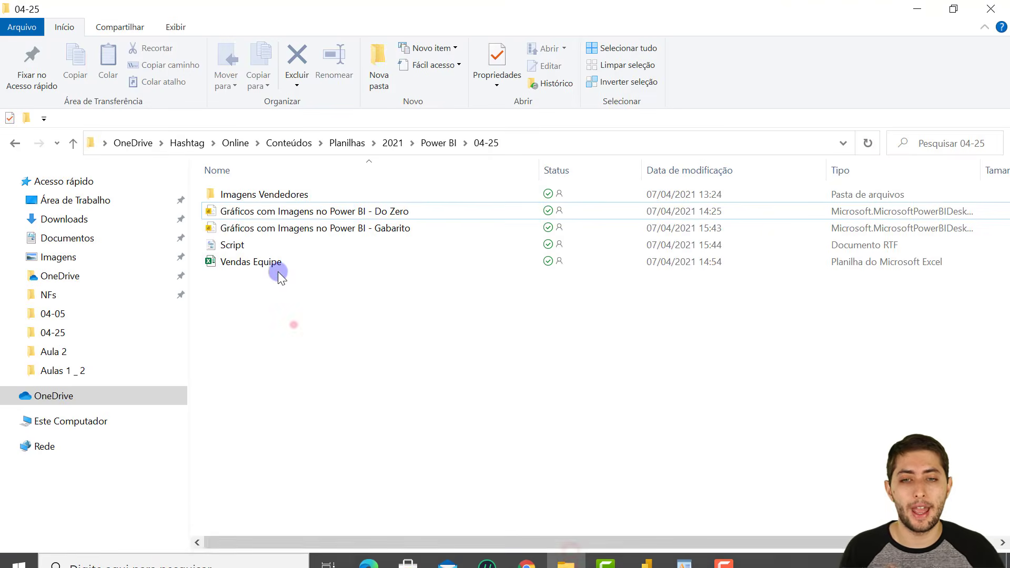
# Open the Vendas Equipe workbook from the 04-25 folder in Excel.
pyautogui.click(271, 262)
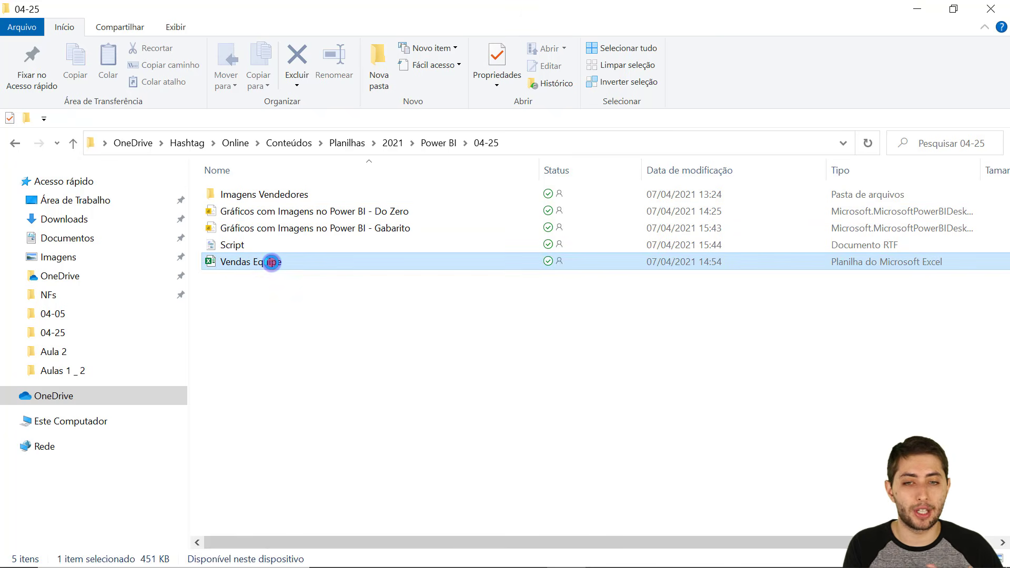
pyautogui.doubleClick(272, 263)
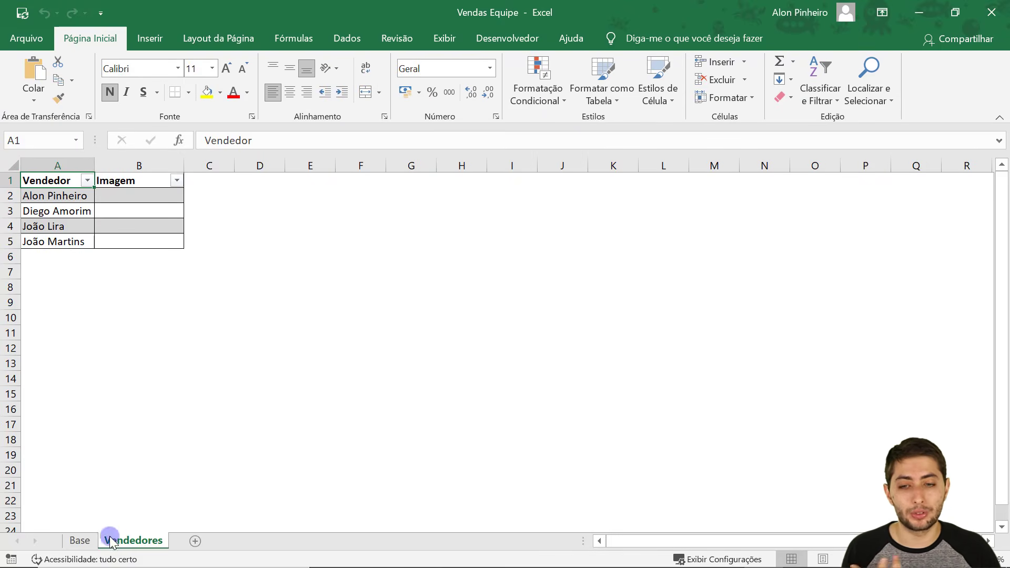
# Look over the Base sheet's sales data, then return to the Vendedores sheet.
pyautogui.click(80, 541)
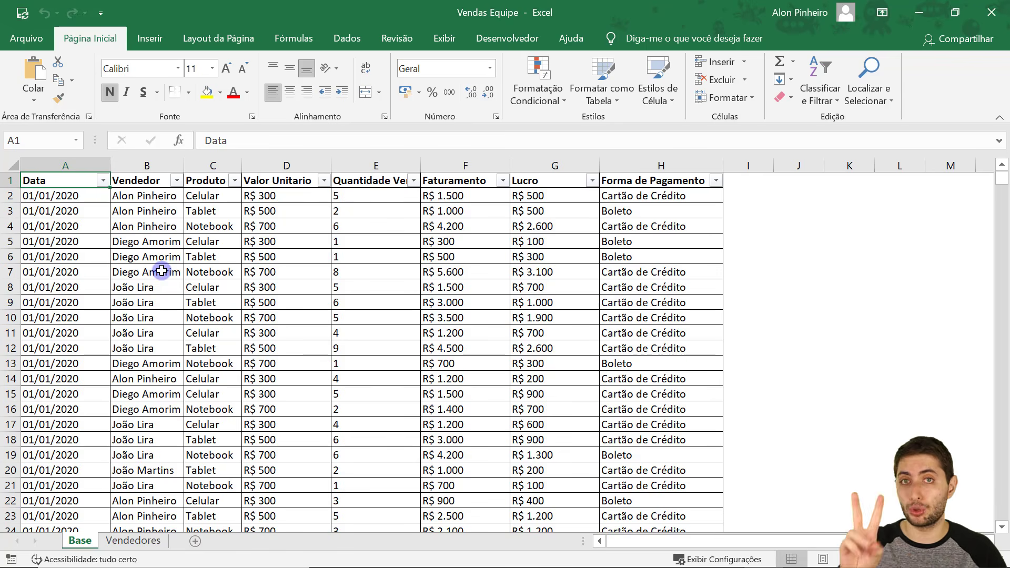
pyautogui.moveTo(62, 181)
pyautogui.mouseDown()
pyautogui.moveTo(714, 386)
pyautogui.moveTo(711, 484)
pyautogui.mouseUp()
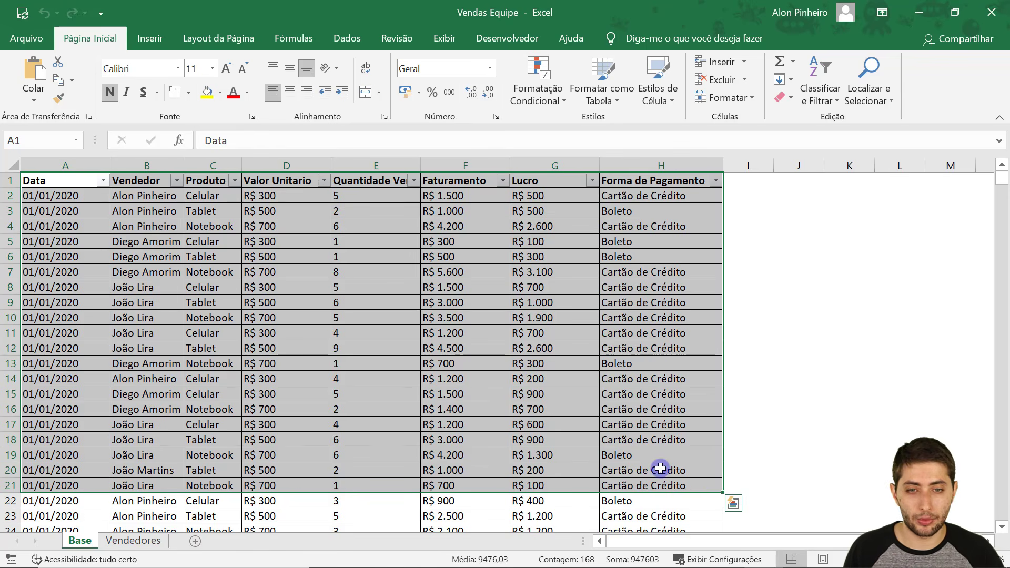
pyautogui.click(150, 541)
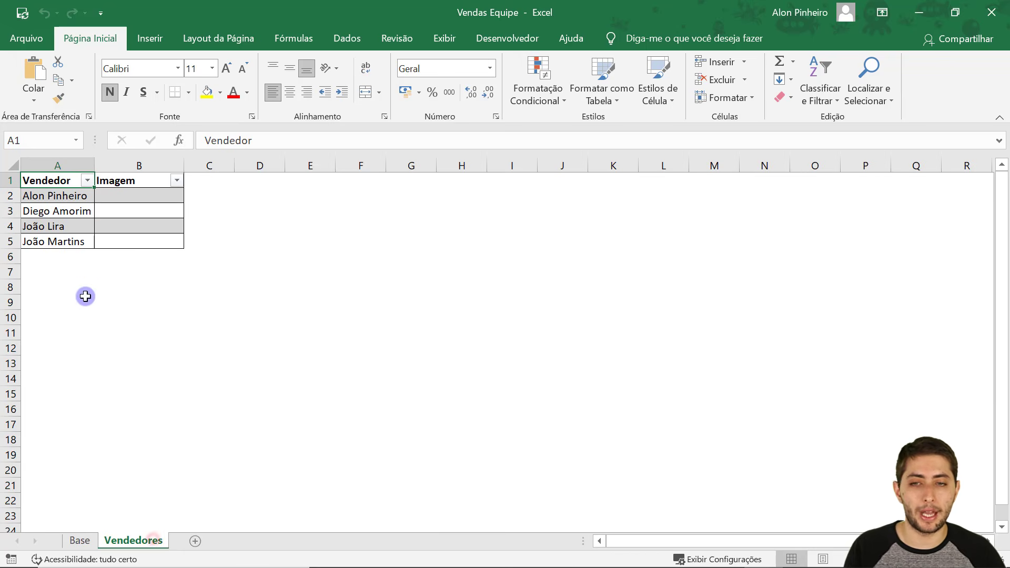
pyautogui.keyDown('ctrl'); pyautogui.scroll(4, 31, 213); pyautogui.keyUp('ctrl')
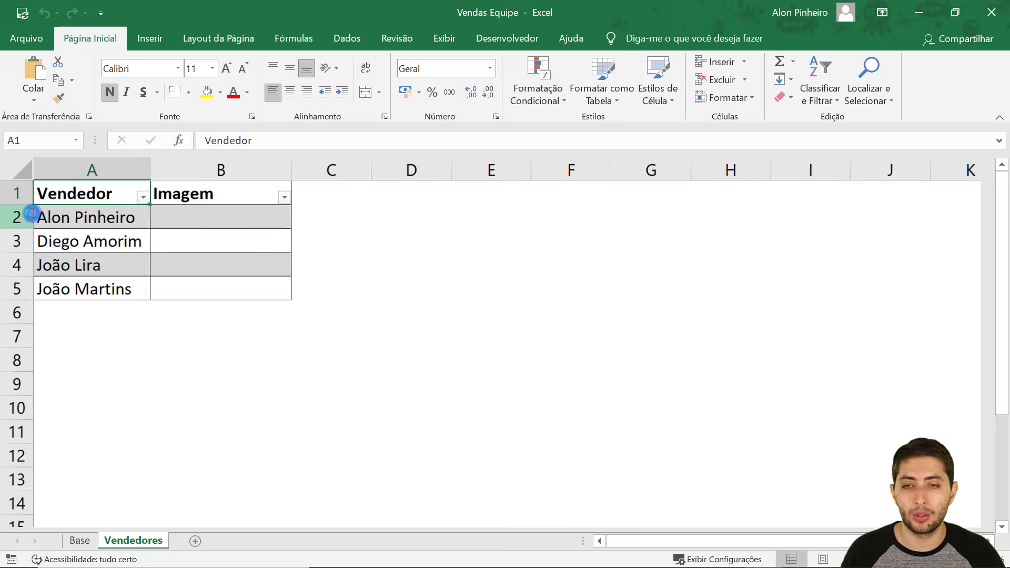
pyautogui.keyDown('ctrl'); pyautogui.scroll(1, 32, 213); pyautogui.keyUp('ctrl')
# Point out the four sellers and mark their empty Imagem cells B2:B5.
pyautogui.click(96, 221)
pyautogui.click(117, 256)
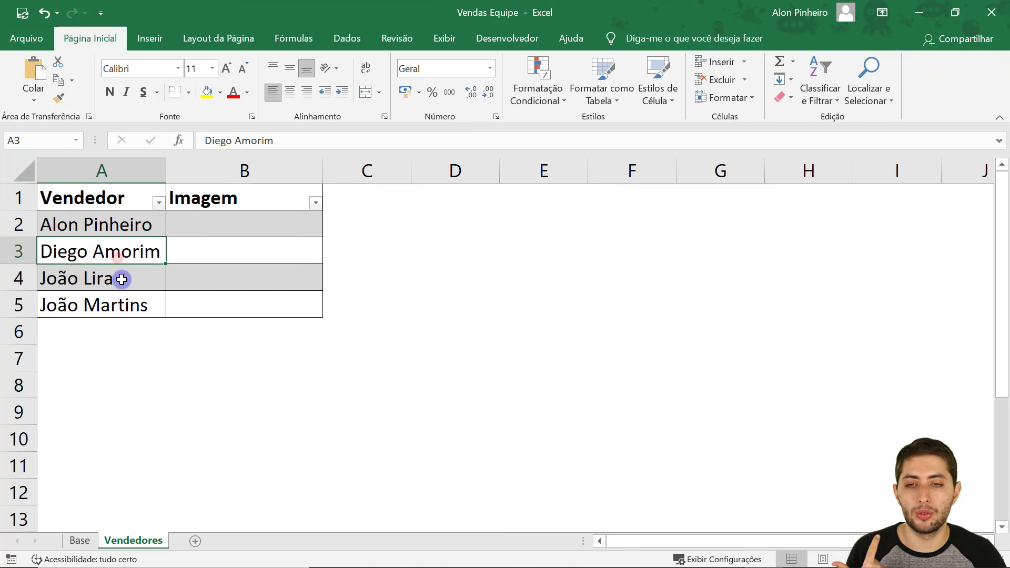
pyautogui.click(122, 280)
pyautogui.click(129, 308)
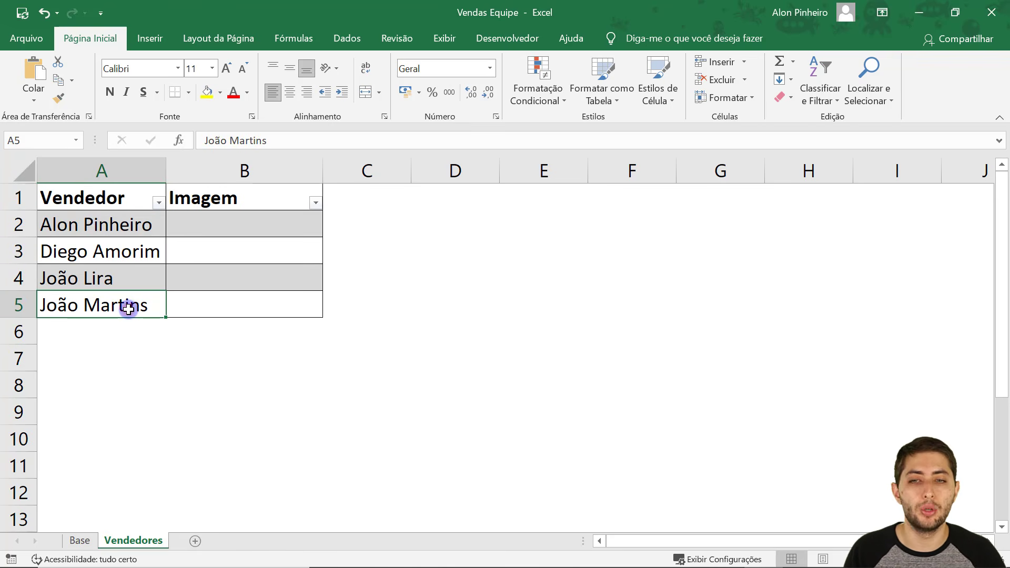
pyautogui.moveTo(199, 239); pyautogui.dragTo(231, 310)
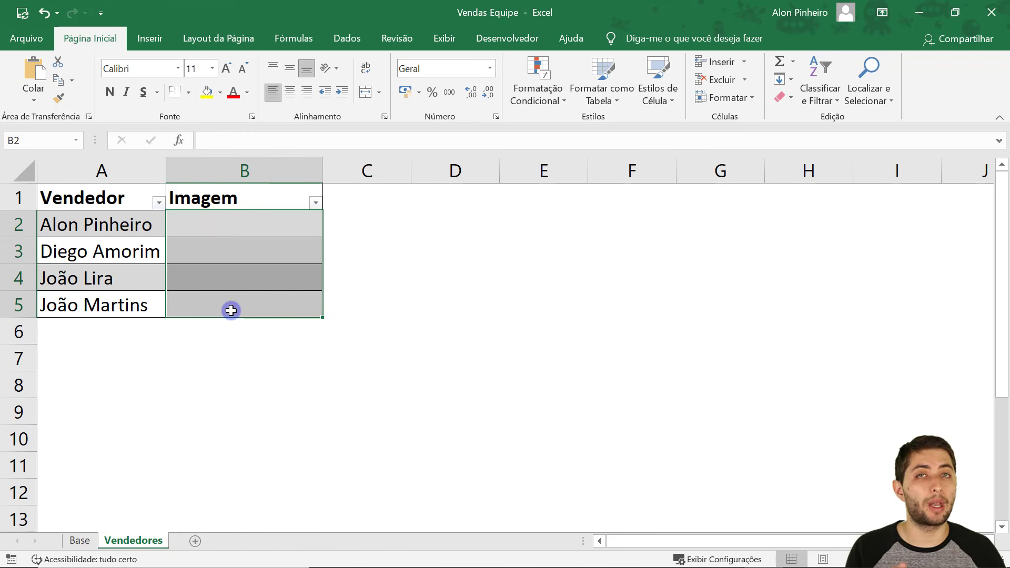
pyautogui.moveTo(248, 223); pyautogui.dragTo(262, 307)
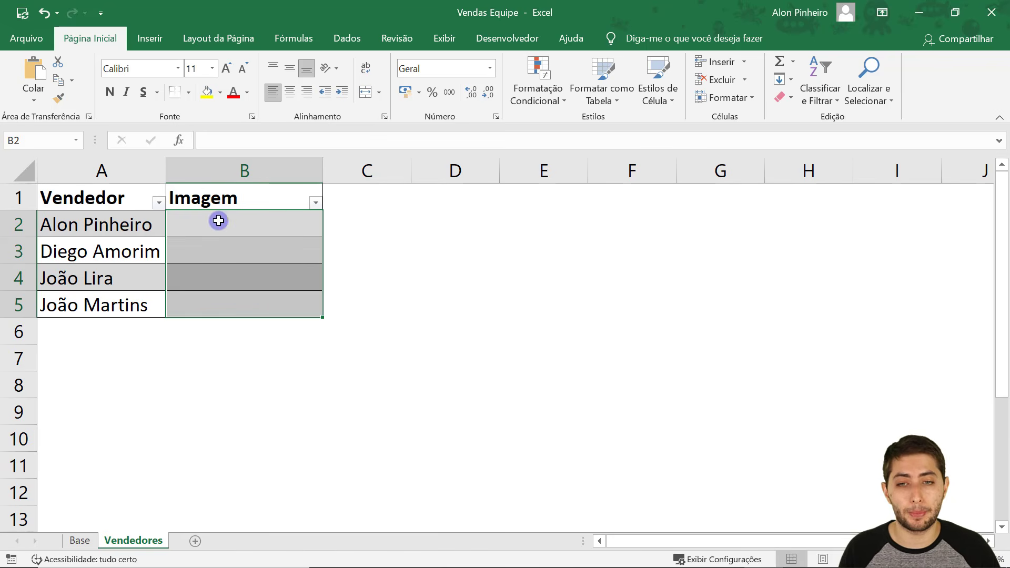
pyautogui.moveTo(216, 219); pyautogui.dragTo(221, 305)
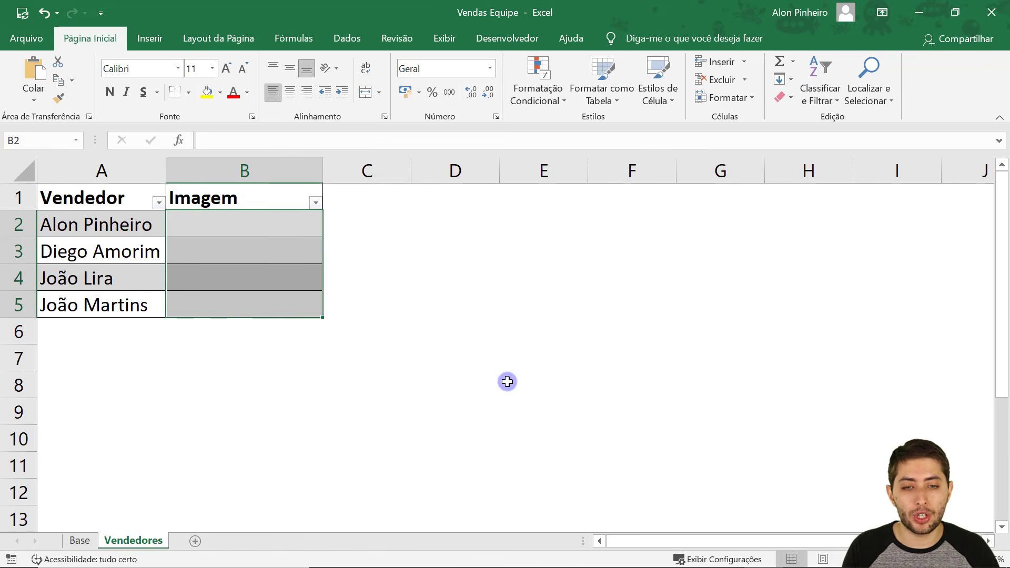
# Review the four seller photos in Imagens Vendedores, then switch to the YouTube Power BI folder in Google Drive.
pyautogui.click(566, 564)
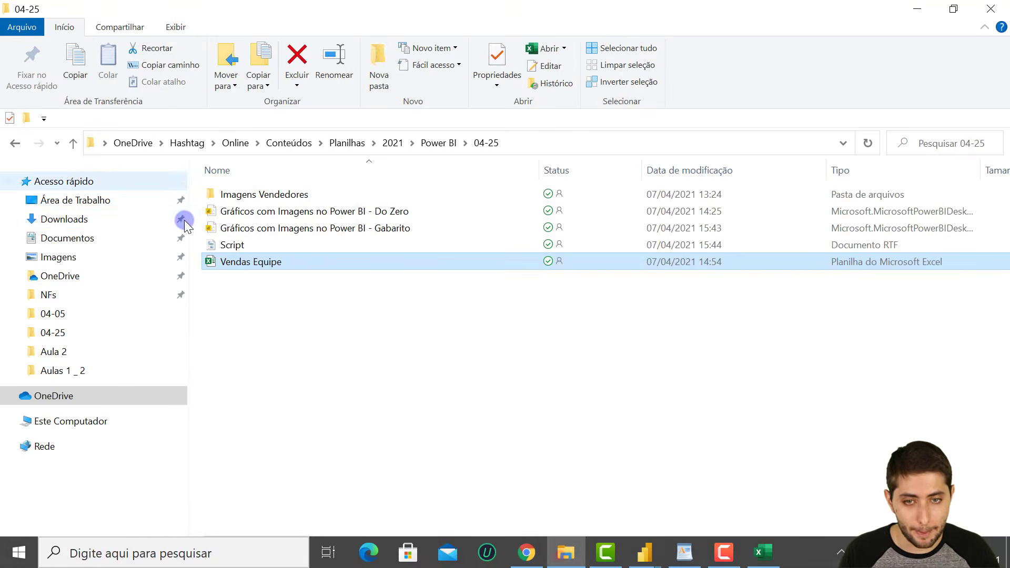
pyautogui.doubleClick(240, 196)
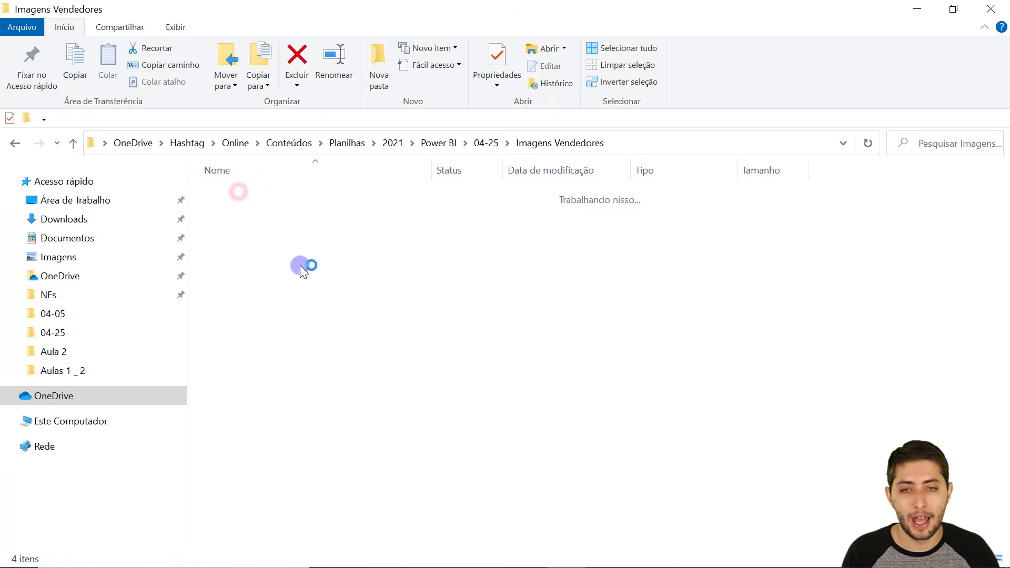
pyautogui.moveTo(237, 279); pyautogui.dragTo(527, 204)
pyautogui.click(503, 324)
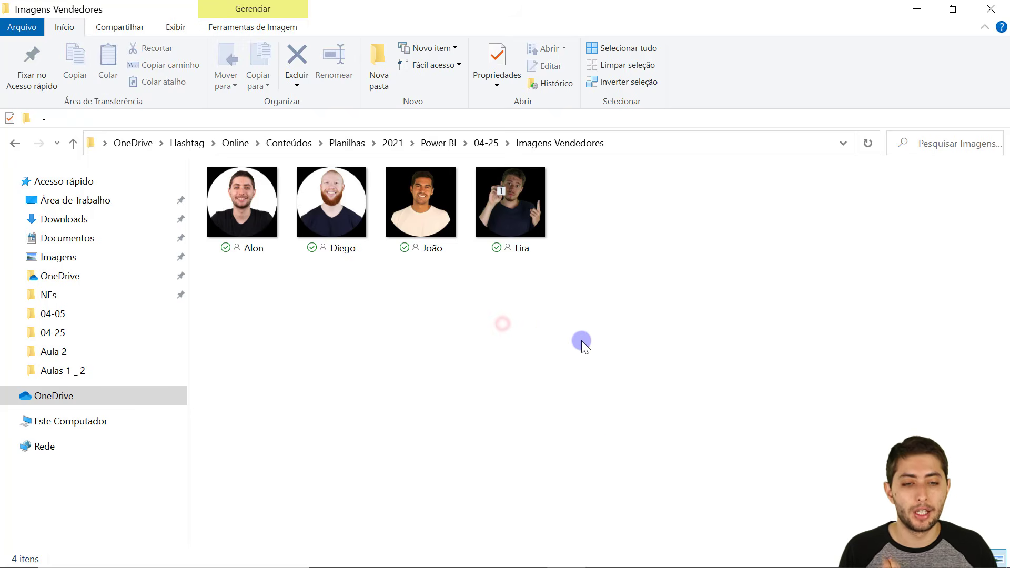
pyautogui.moveTo(594, 565)
pyautogui.click(527, 557)
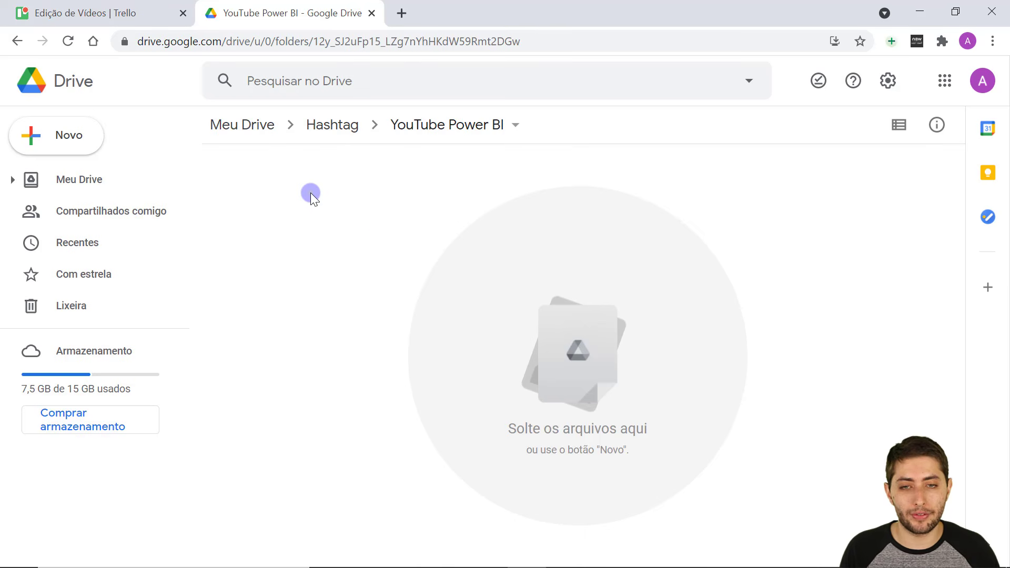
# Create a new 'Imagens Vendedores' Drive folder, correcting the misspelled name, and open it.
pyautogui.rightClick(317, 177)
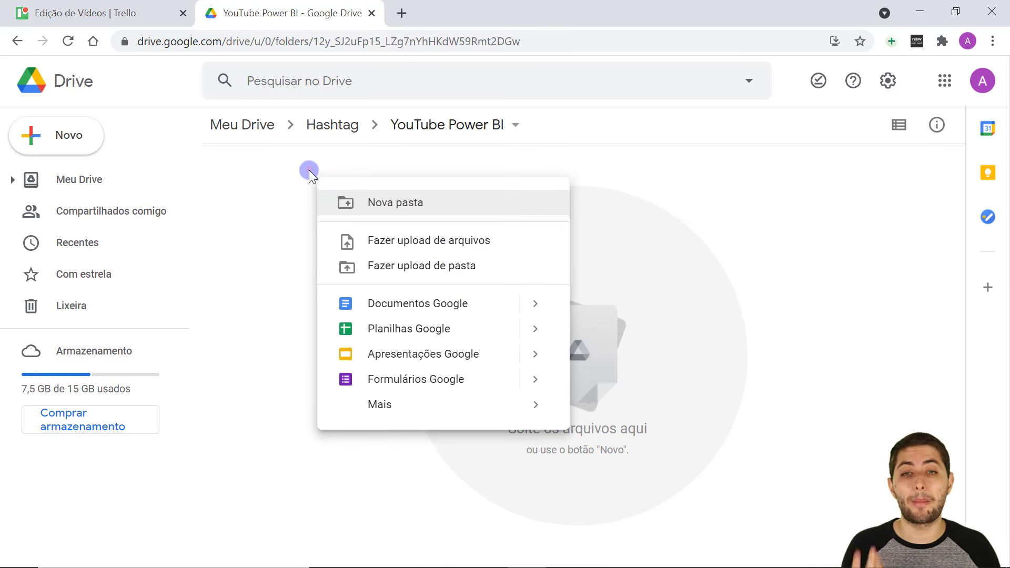
pyautogui.click(308, 169)
pyautogui.rightClick(334, 228)
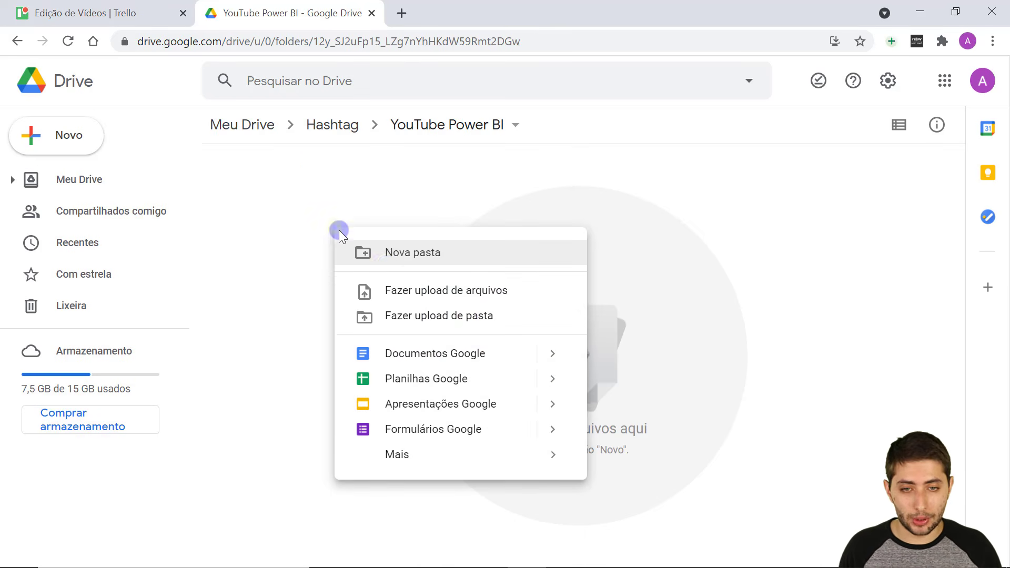
pyautogui.click(383, 261)
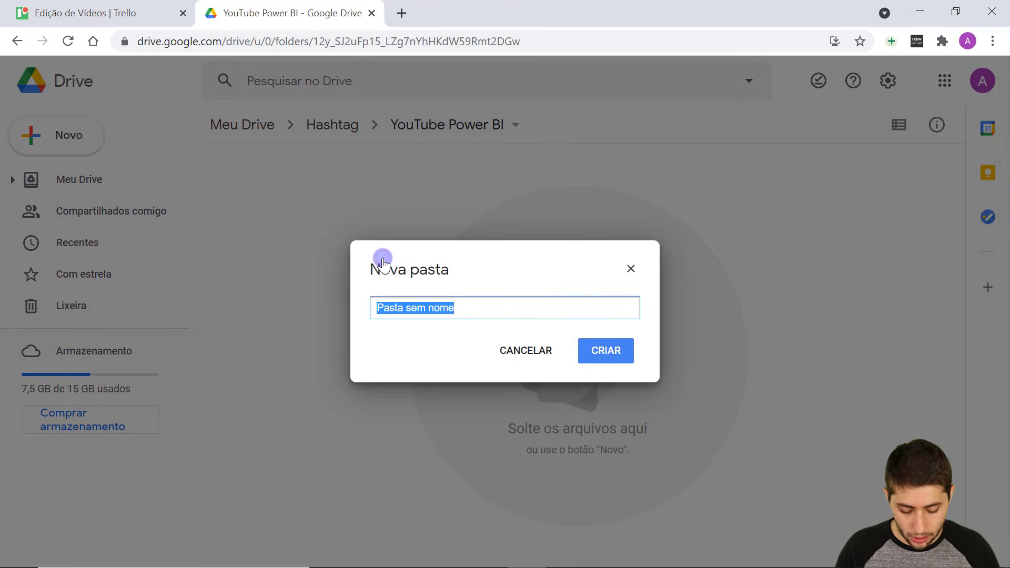
pyautogui.write('Imagen')
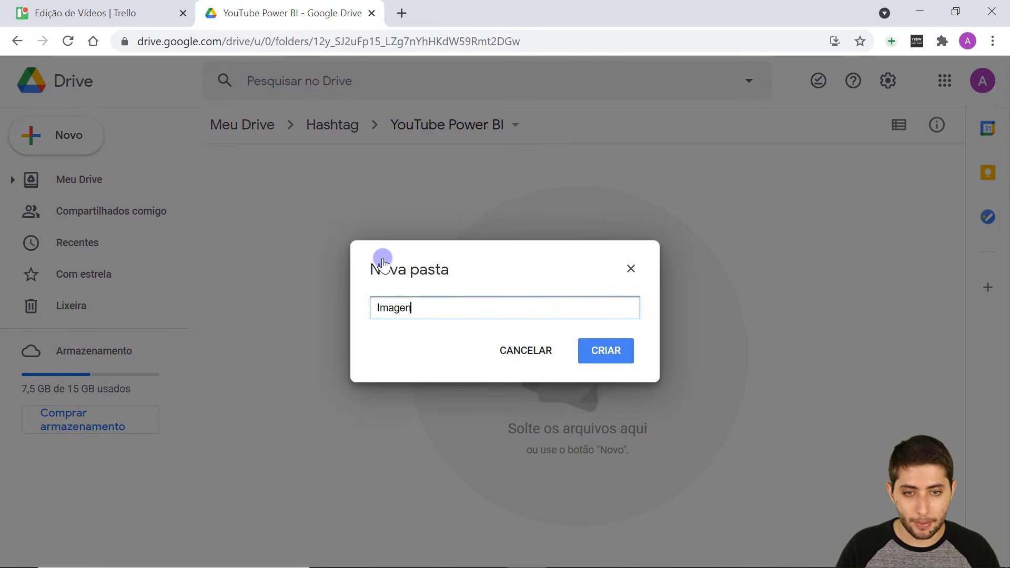
pyautogui.write('s Vendedors')
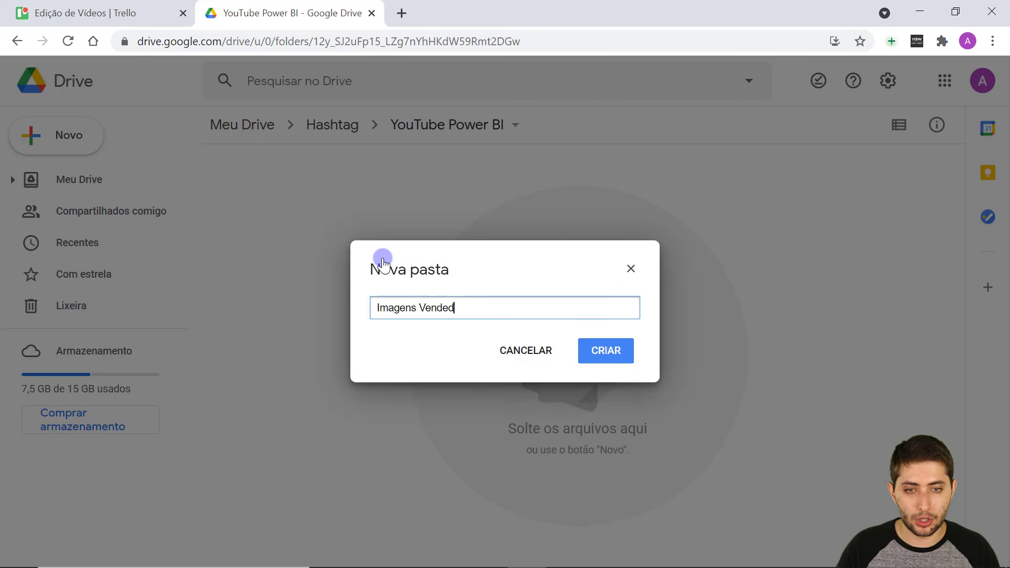
pyautogui.press('BackSpace')
pyautogui.press('BackSpace')
pyautogui.press('BackSpace')
pyautogui.press('BackSpace')
pyautogui.press('BackSpace')
pyautogui.press('BackSpace')
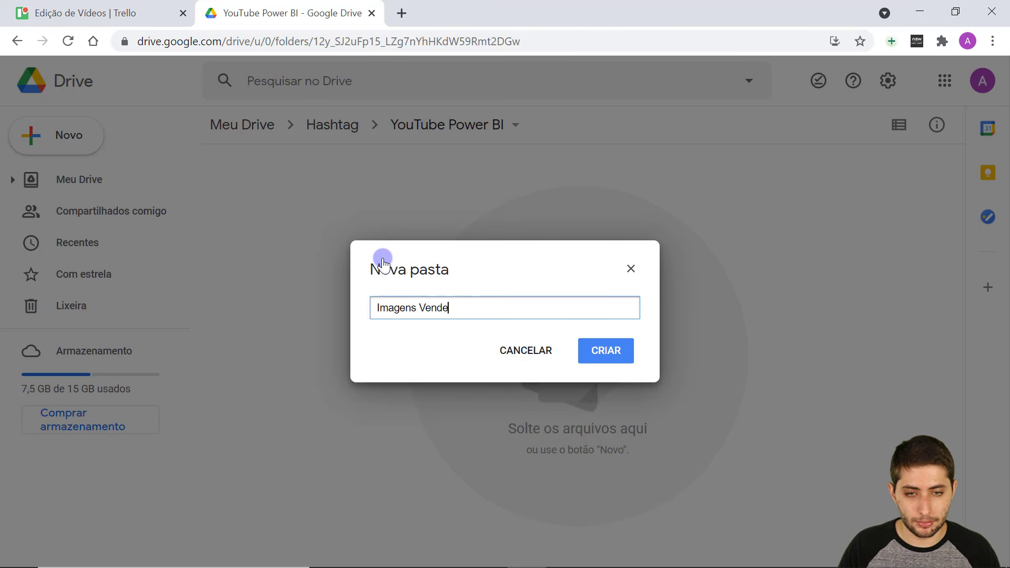
pyautogui.write('dedores')
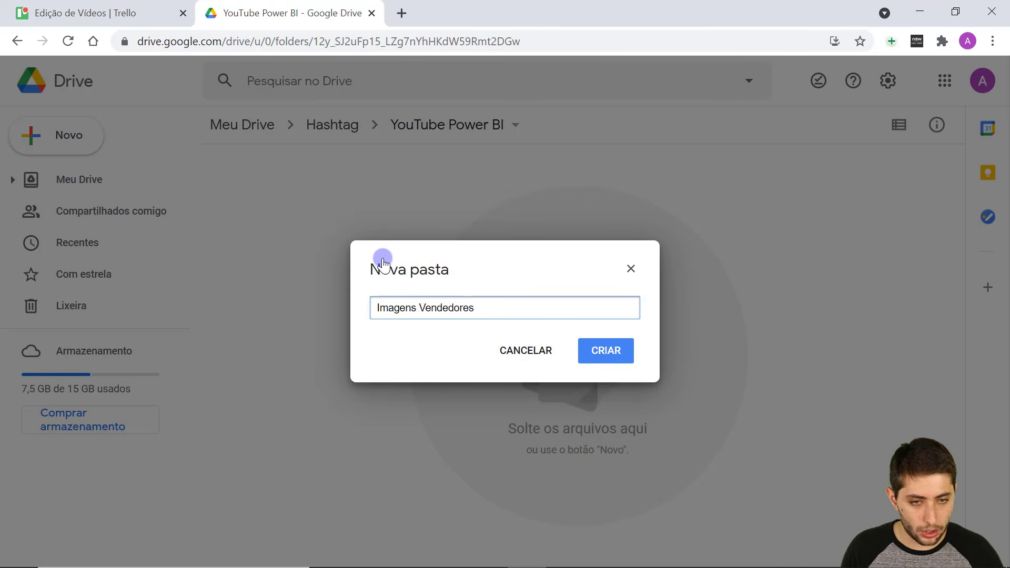
pyautogui.press('Return')
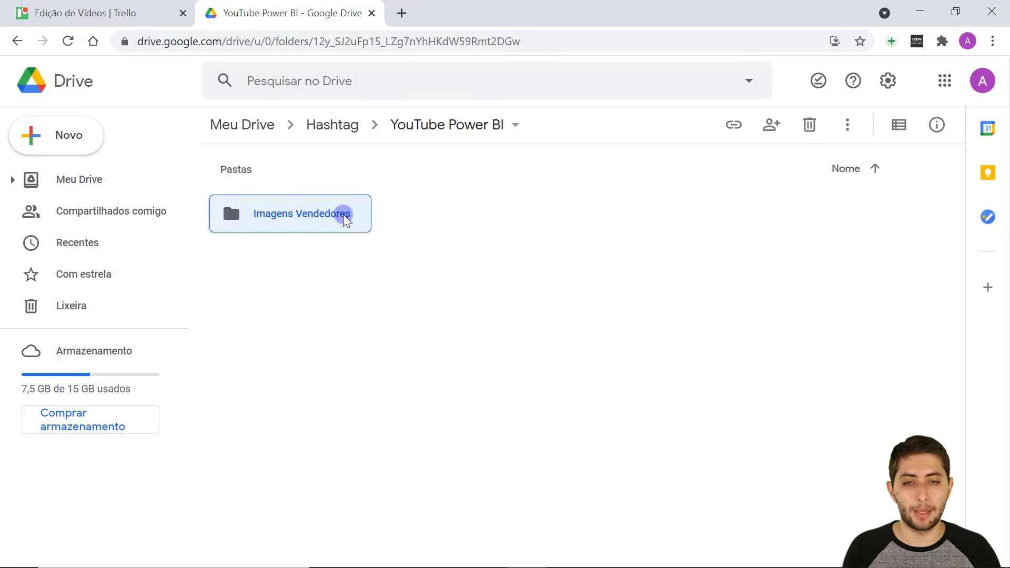
pyautogui.doubleClick(339, 212)
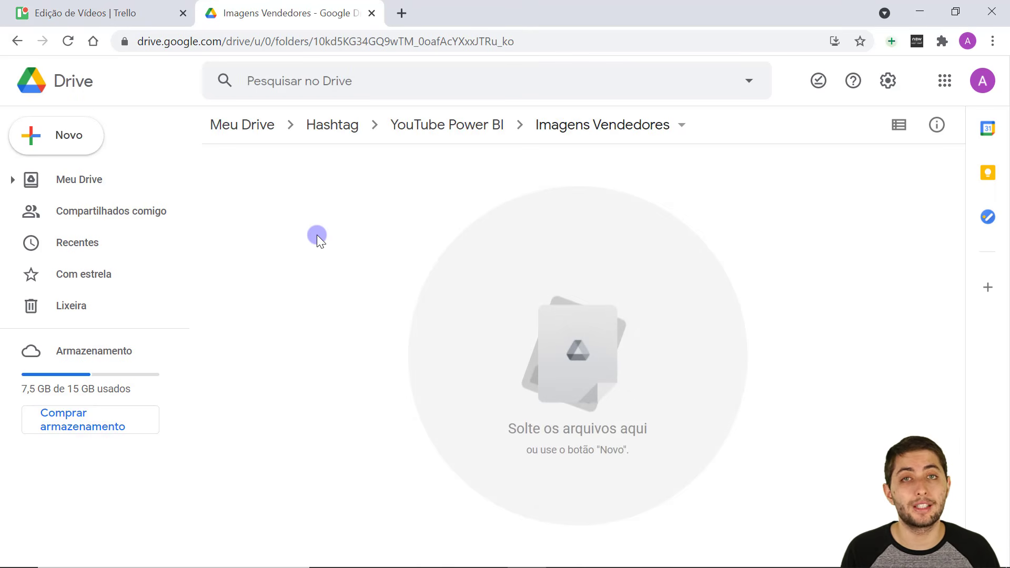
# Upload Alon.png, Diego.png, João.png and Lira.png from 04-25\Imagens Vendedores.
pyautogui.click(69, 144)
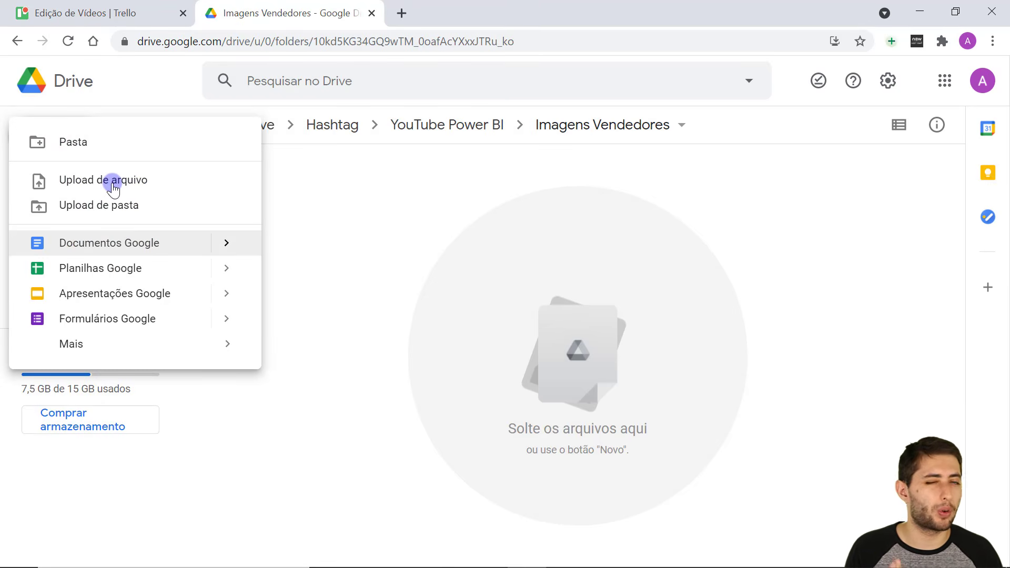
pyautogui.click(113, 181)
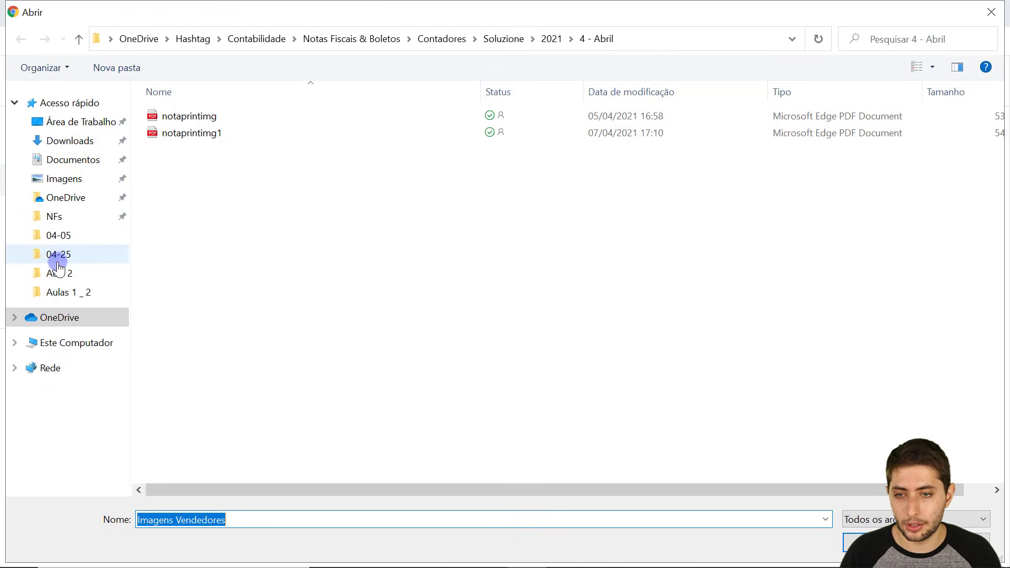
pyautogui.click(58, 261)
pyautogui.click(215, 117)
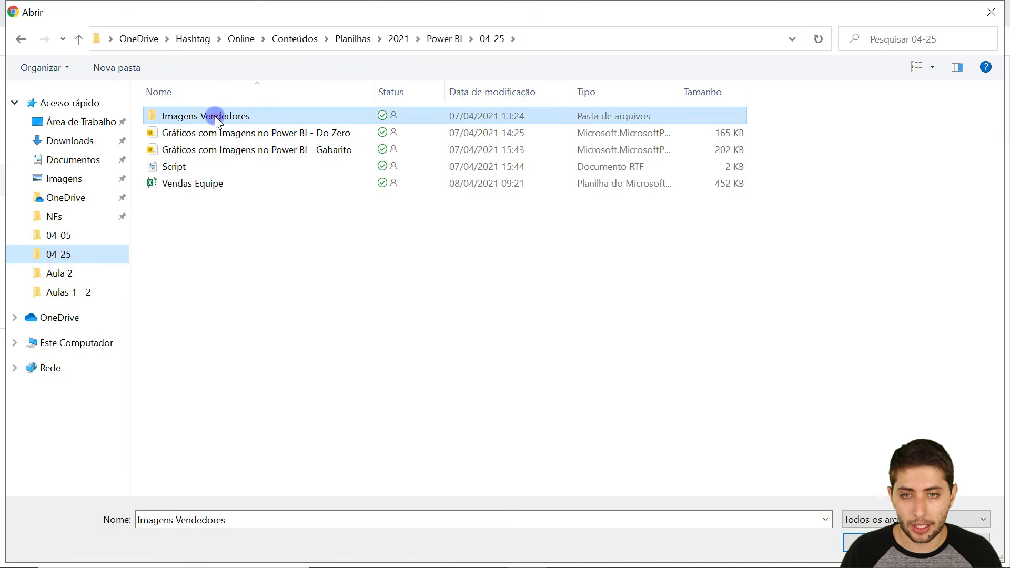
pyautogui.doubleClick(214, 116)
pyautogui.moveTo(161, 210); pyautogui.dragTo(482, 135)
pyautogui.press('Return')
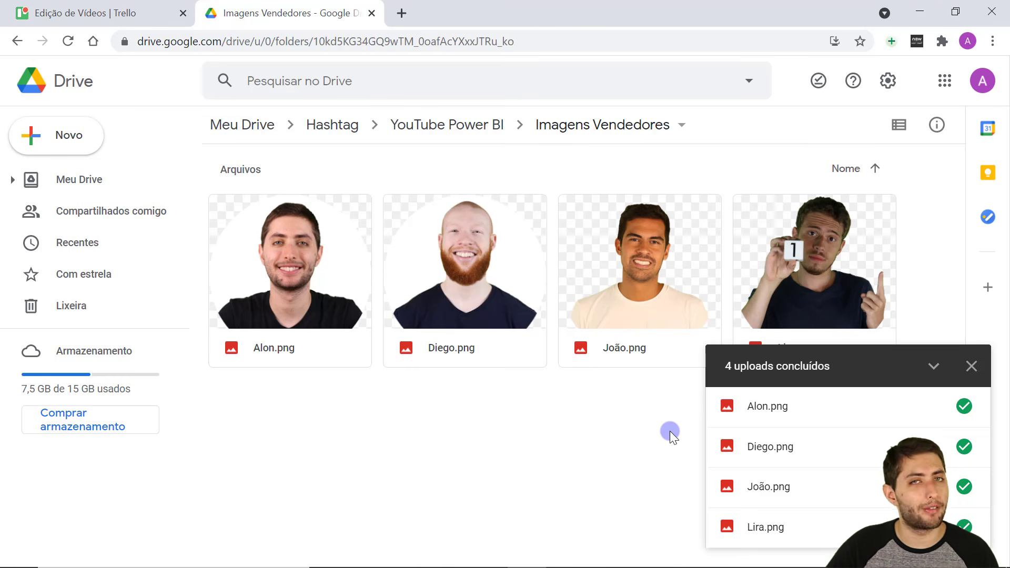
# Share Alon.png with 'Qualquer pessoa com o link' as viewer and copy its link.
pyautogui.rightClick(278, 251)
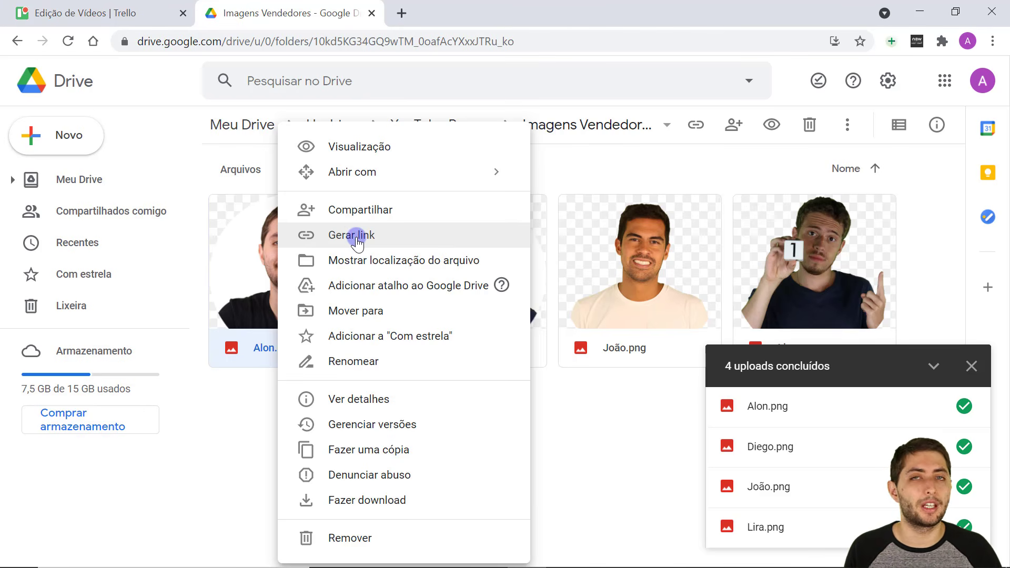
pyautogui.click(241, 413)
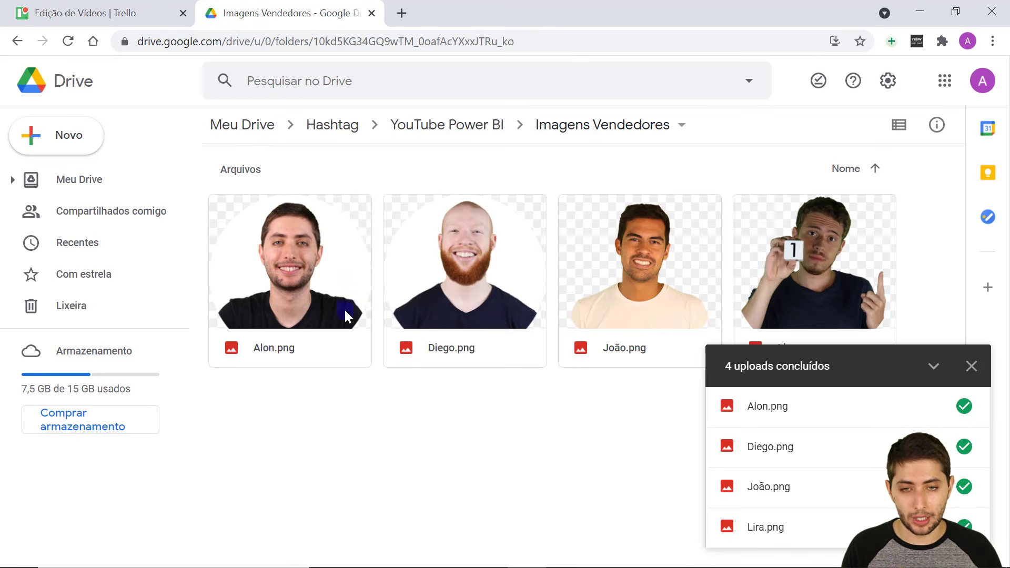
pyautogui.rightClick(315, 270)
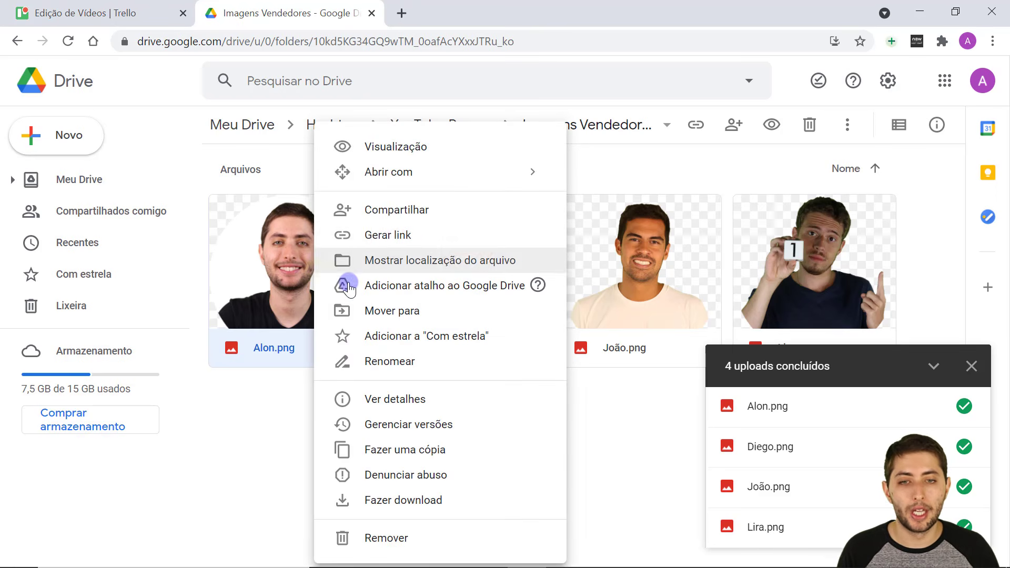
pyautogui.click(376, 236)
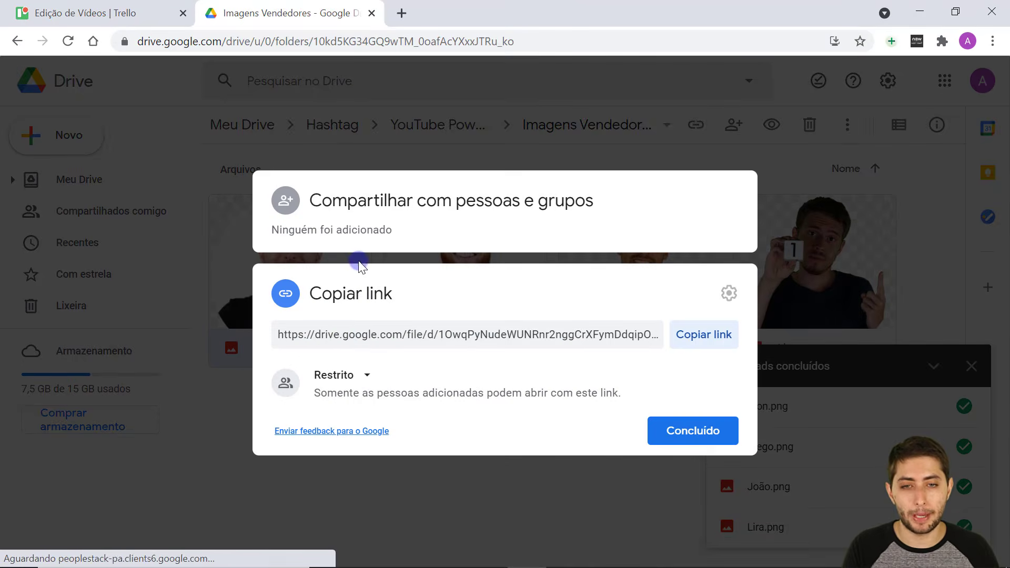
pyautogui.click(342, 335)
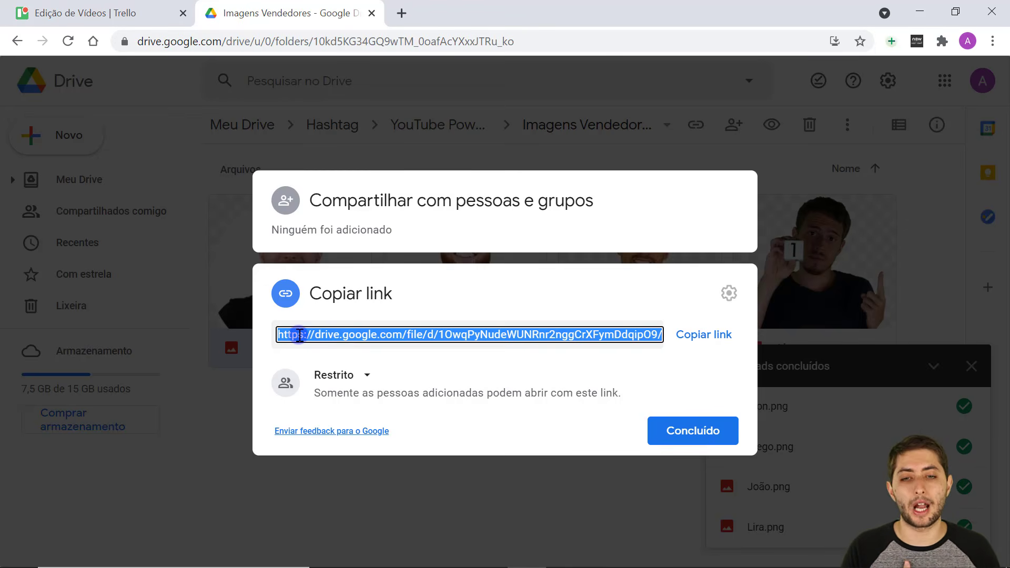
pyautogui.click(358, 376)
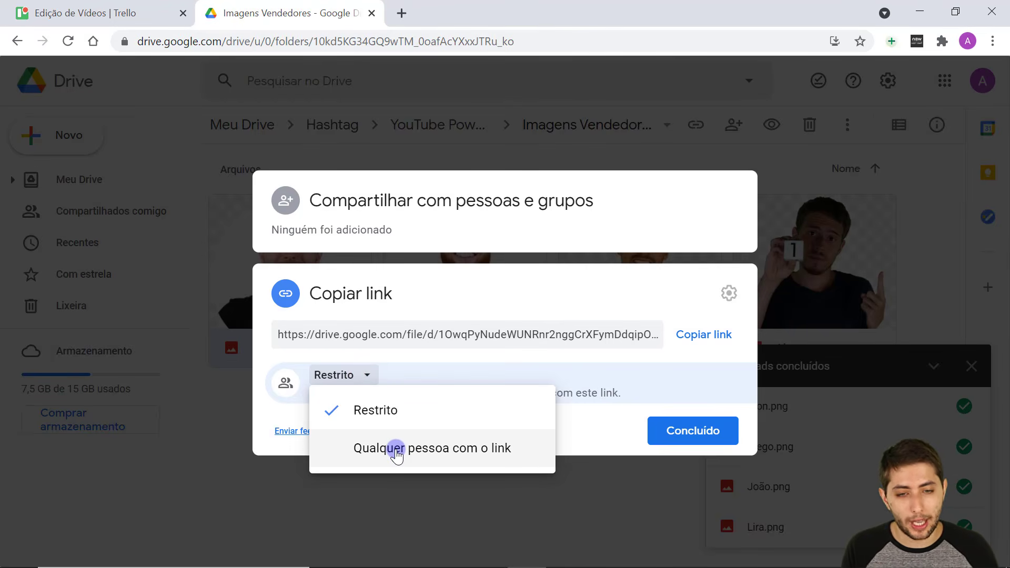
pyautogui.click(396, 448)
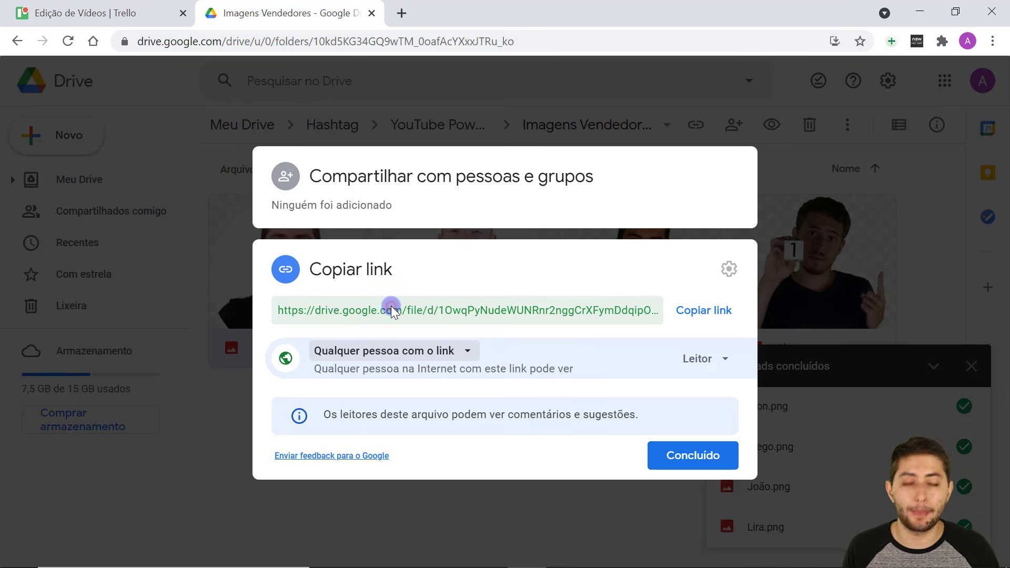
pyautogui.click(386, 329)
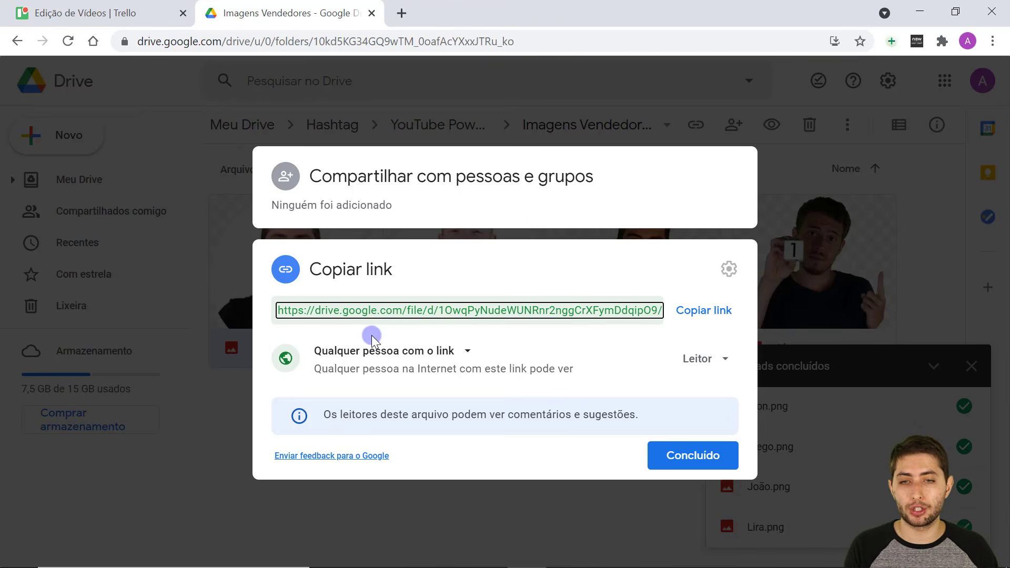
pyautogui.click(370, 311)
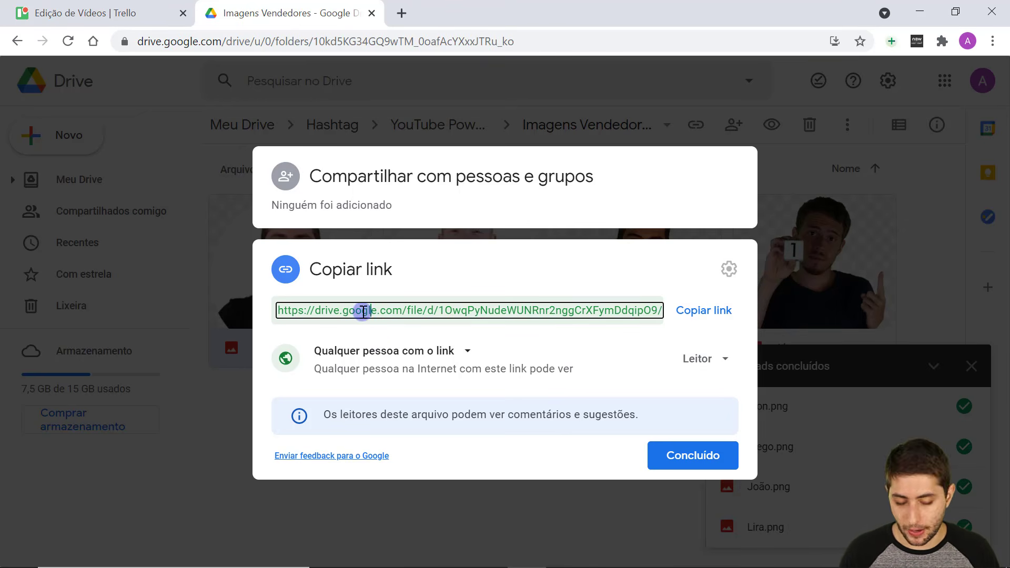
pyautogui.click(704, 312)
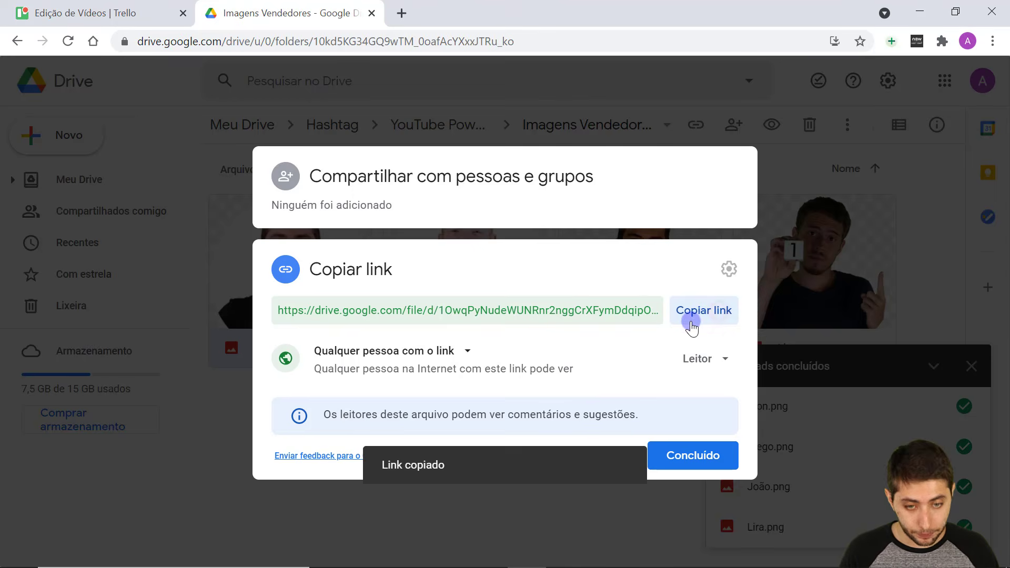
# Paste the copied Drive share link into cell B7 below the Vendedores table.
pyautogui.moveTo(568, 564)
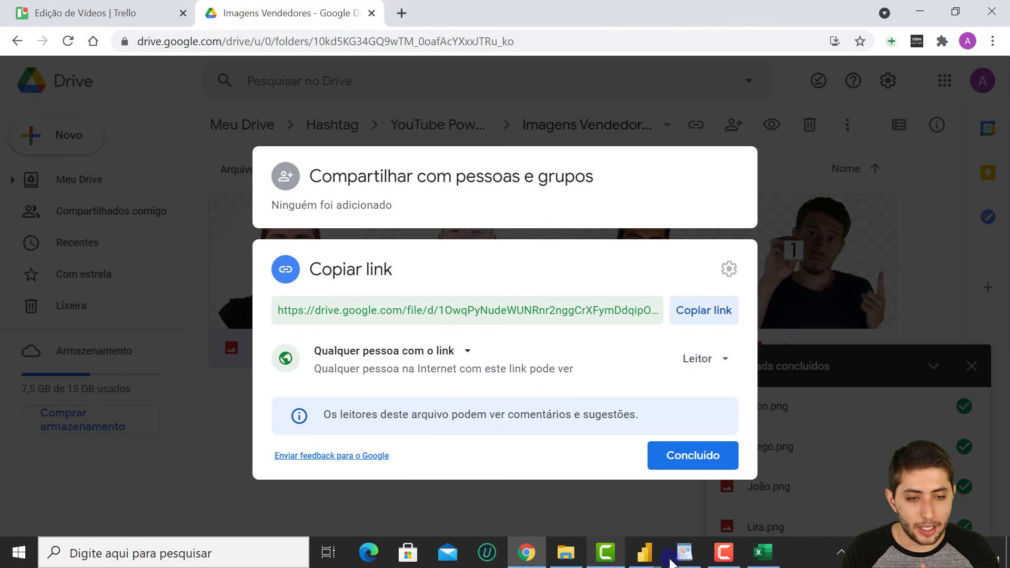
pyautogui.click(763, 553)
pyautogui.moveTo(244, 224); pyautogui.dragTo(245, 305)
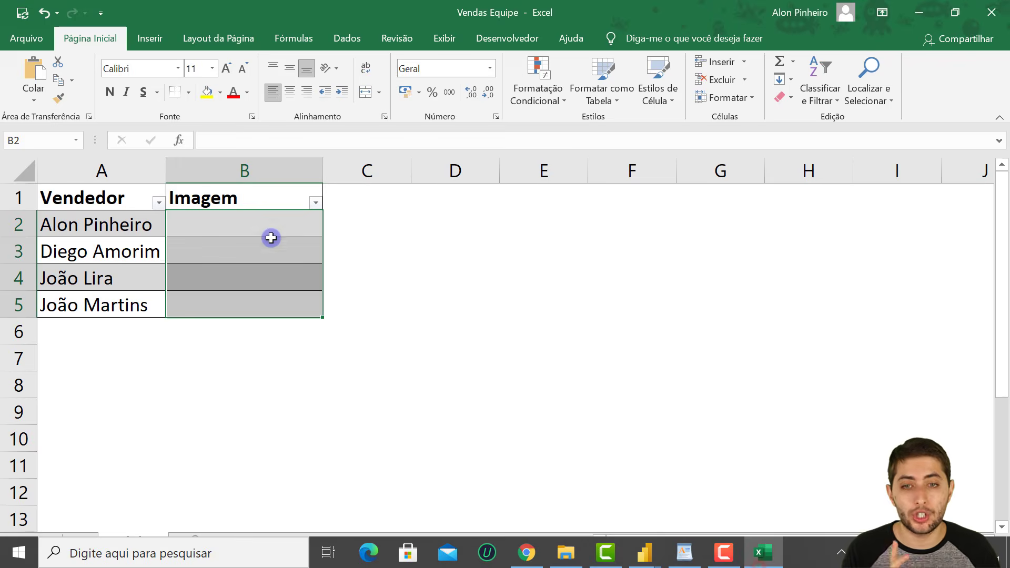
pyautogui.click(378, 229)
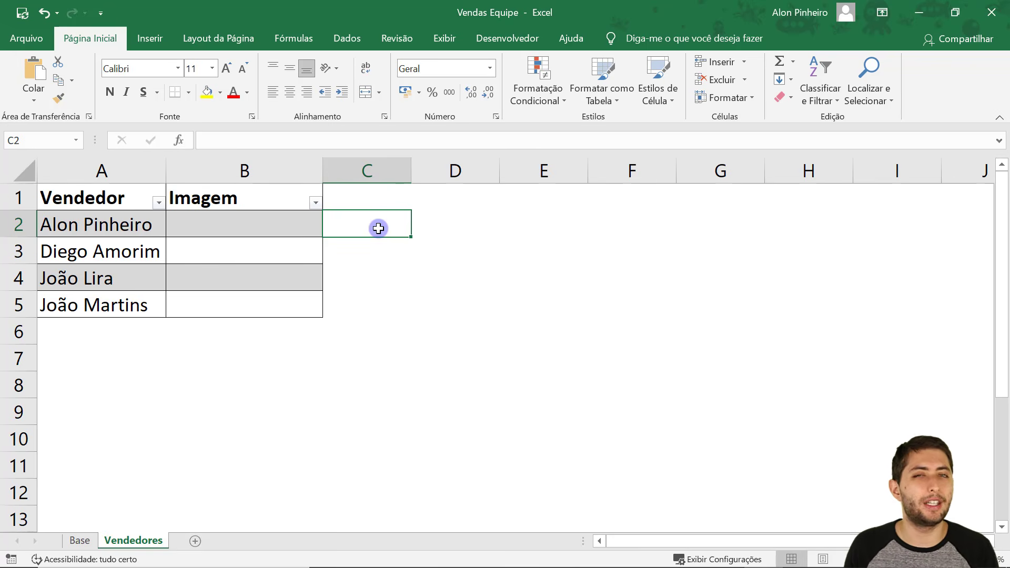
pyautogui.click(268, 367)
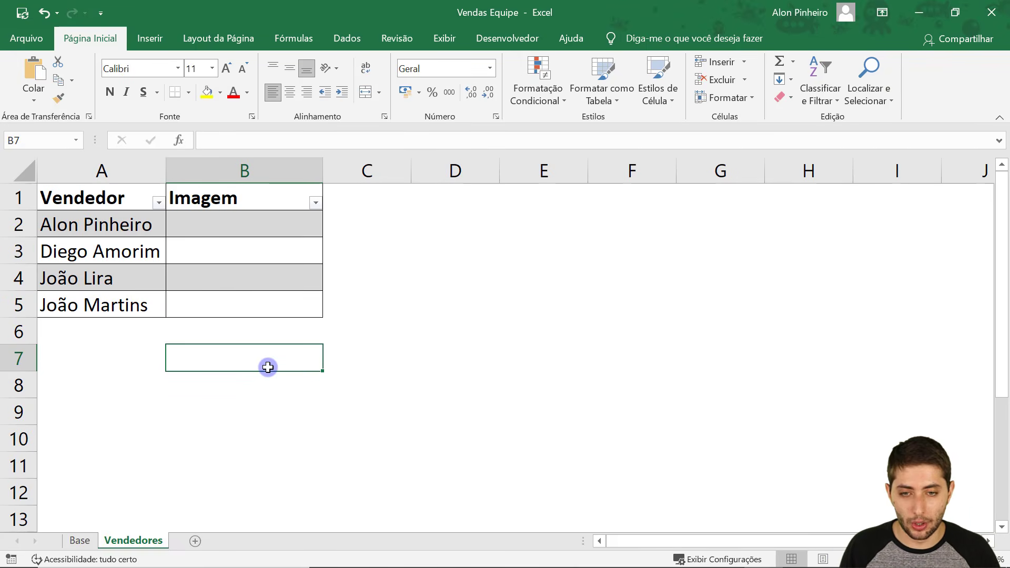
pyautogui.doubleClick(268, 367)
pyautogui.hotkey('ctrl', 'v')
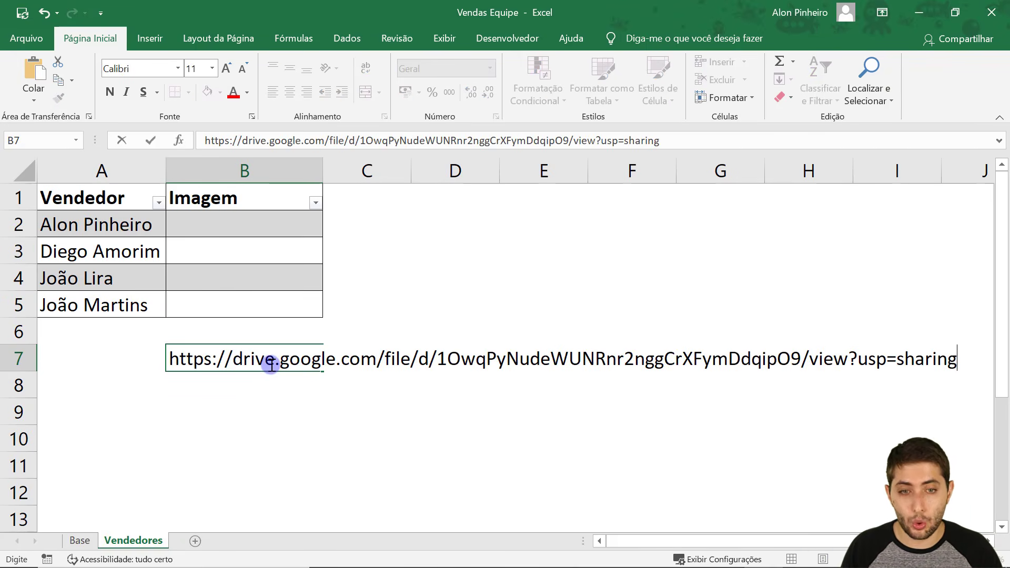
pyautogui.press('Return')
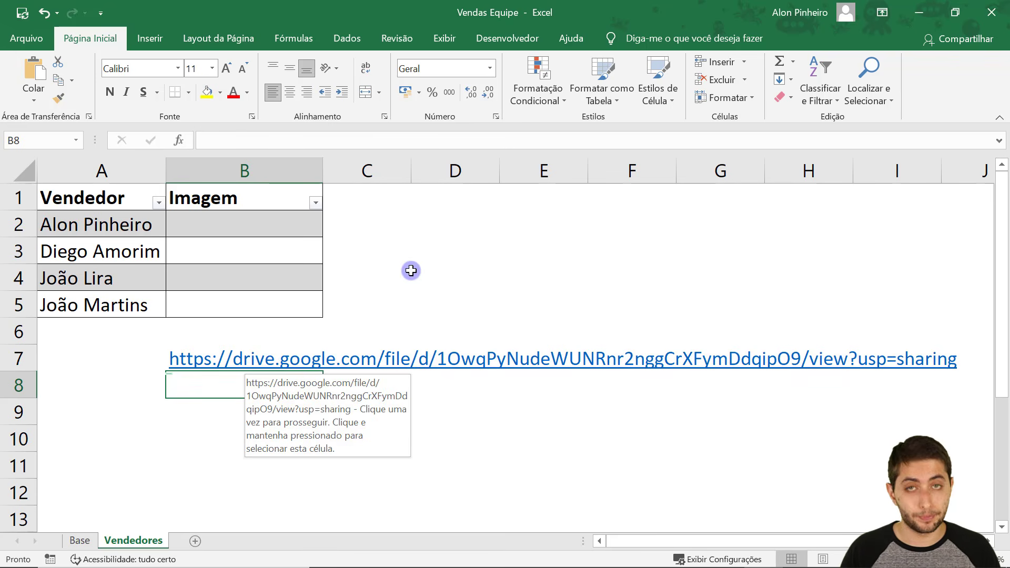
pyautogui.hotkey('alt', 'Tab')
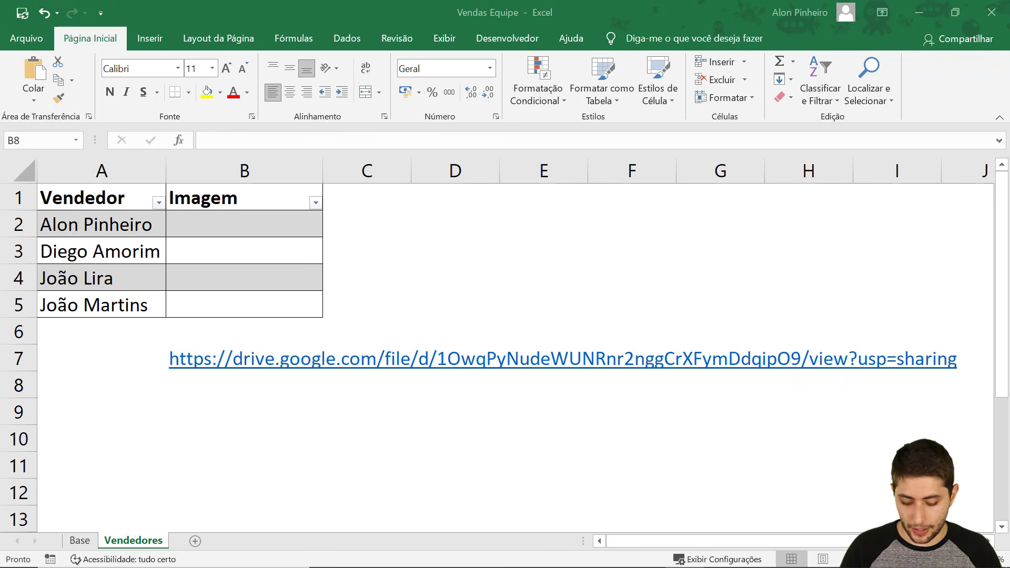
pyautogui.click(206, 224)
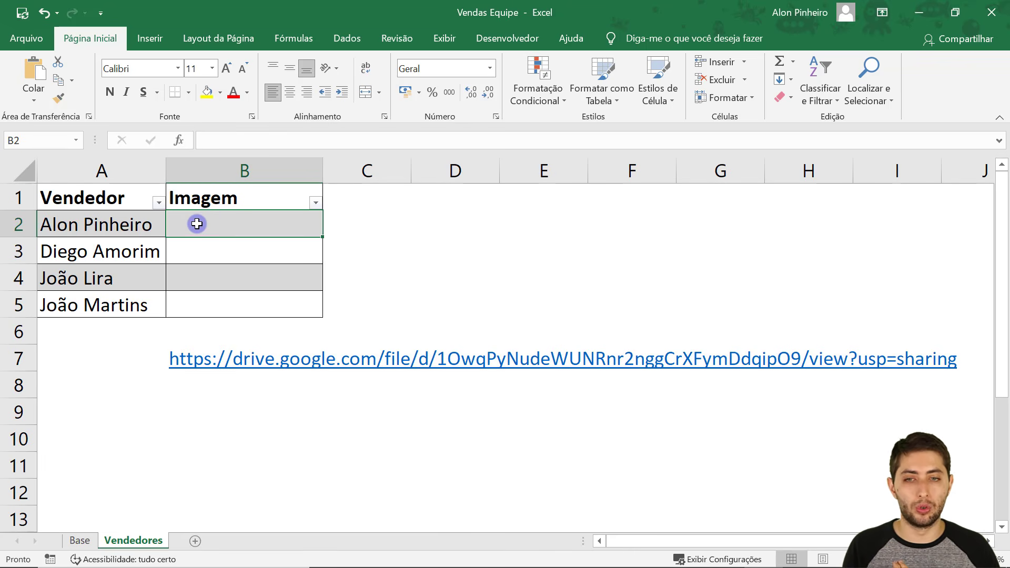
pyautogui.doubleClick(197, 231)
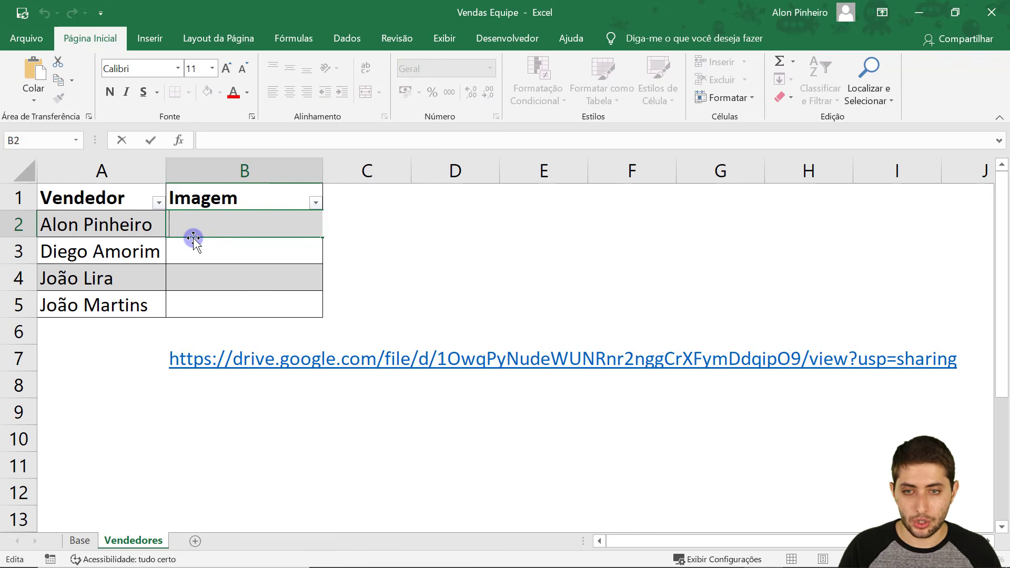
pyautogui.hotkey('ctrl', 'v')
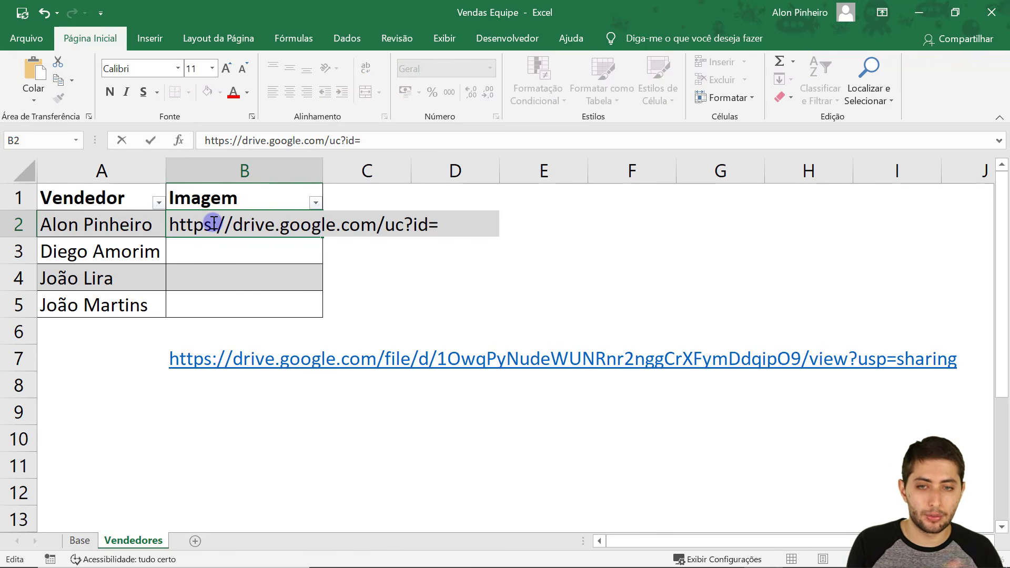
pyautogui.moveTo(215, 223); pyautogui.dragTo(237, 232)
pyautogui.click(241, 227)
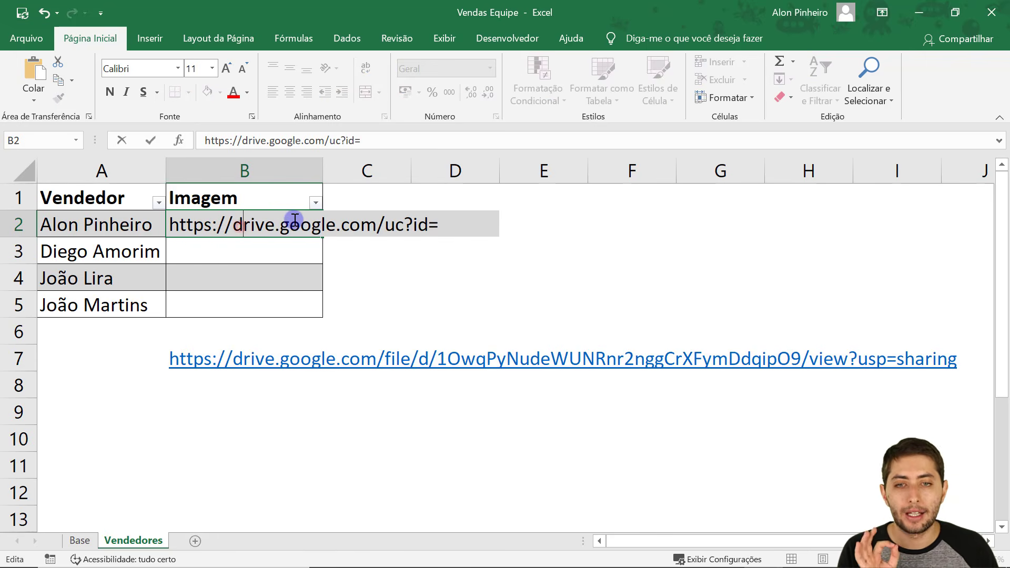
pyautogui.moveTo(385, 229); pyautogui.dragTo(174, 239)
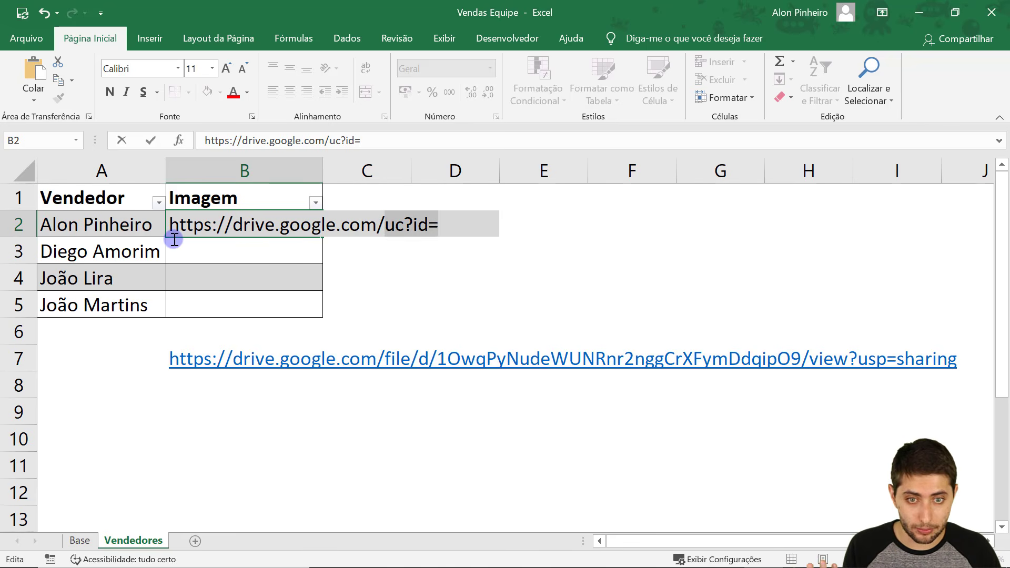
pyautogui.click(448, 230)
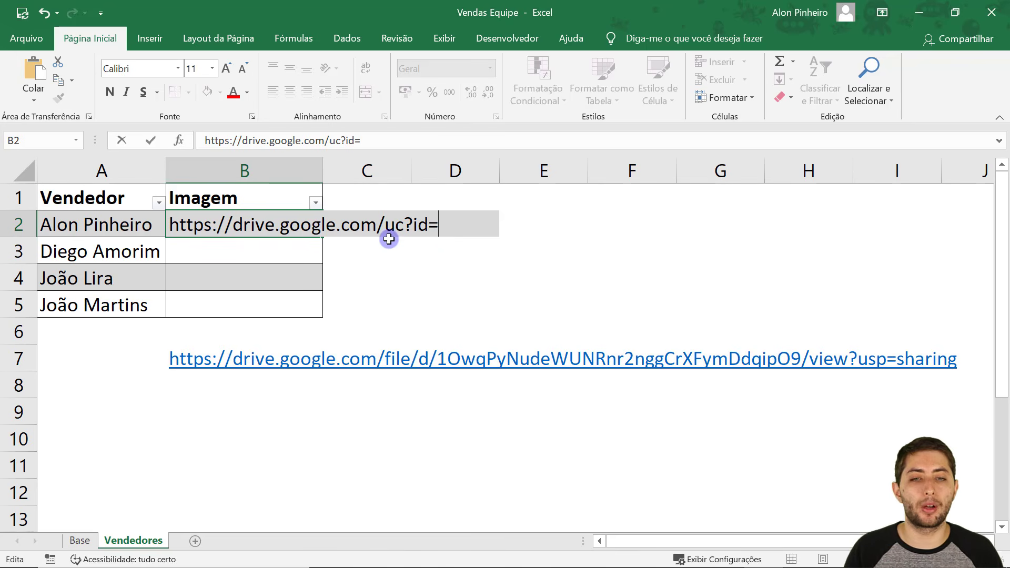
pyautogui.moveTo(388, 229); pyautogui.dragTo(165, 222)
pyautogui.click(410, 221)
pyautogui.click(414, 225)
pyautogui.click(429, 226)
pyautogui.click(453, 223)
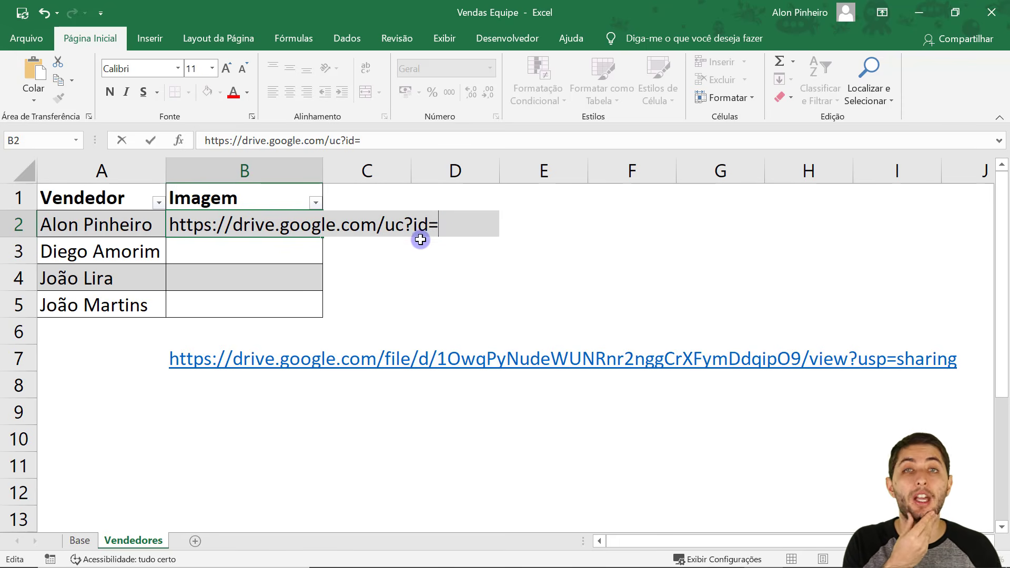
pyautogui.press('Return')
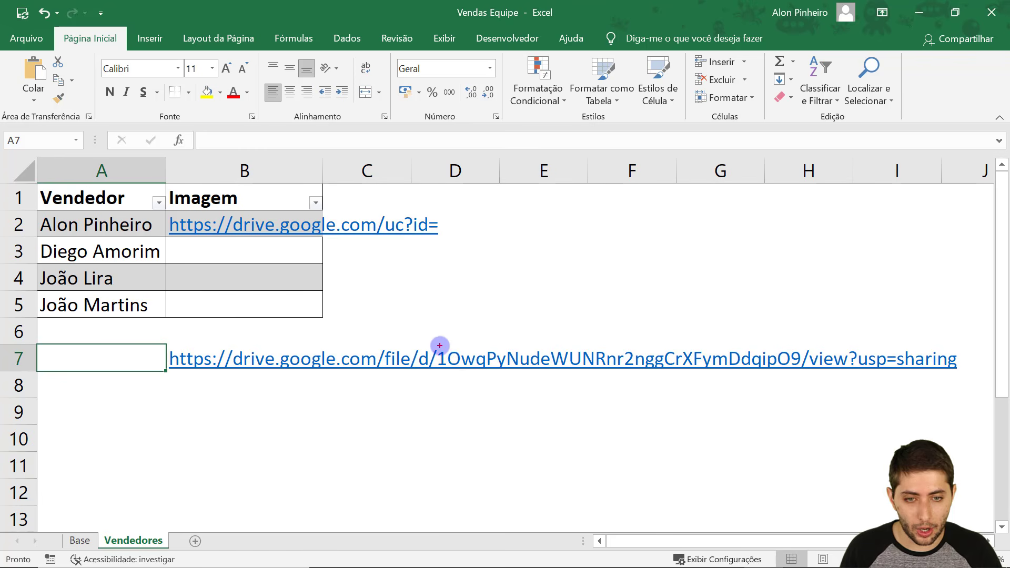
# Select and copy the file ID between /d/ and /view in B7's share link.
pyautogui.moveTo(462, 362)
pyautogui.mouseDown()
pyautogui.moveTo(541, 376)
pyautogui.moveTo(802, 367)
pyautogui.mouseUp()
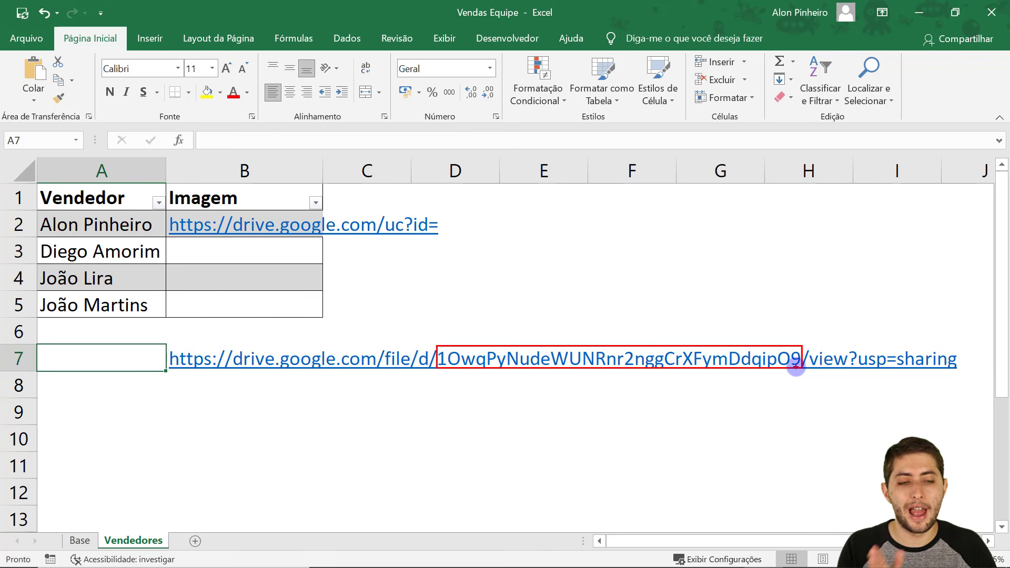
pyautogui.press('Escape')
pyautogui.press('Right')
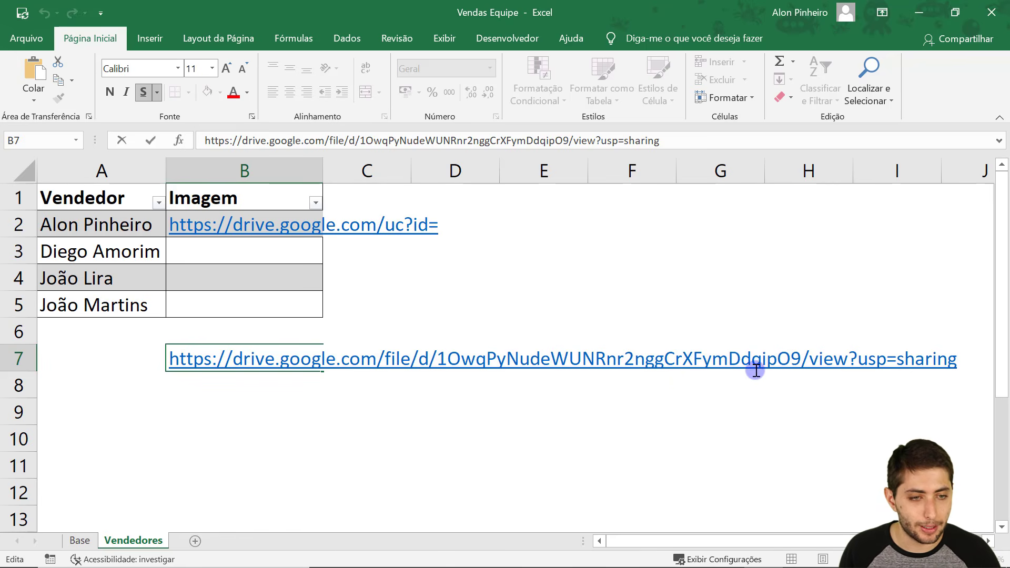
pyautogui.moveTo(801, 363); pyautogui.dragTo(437, 362)
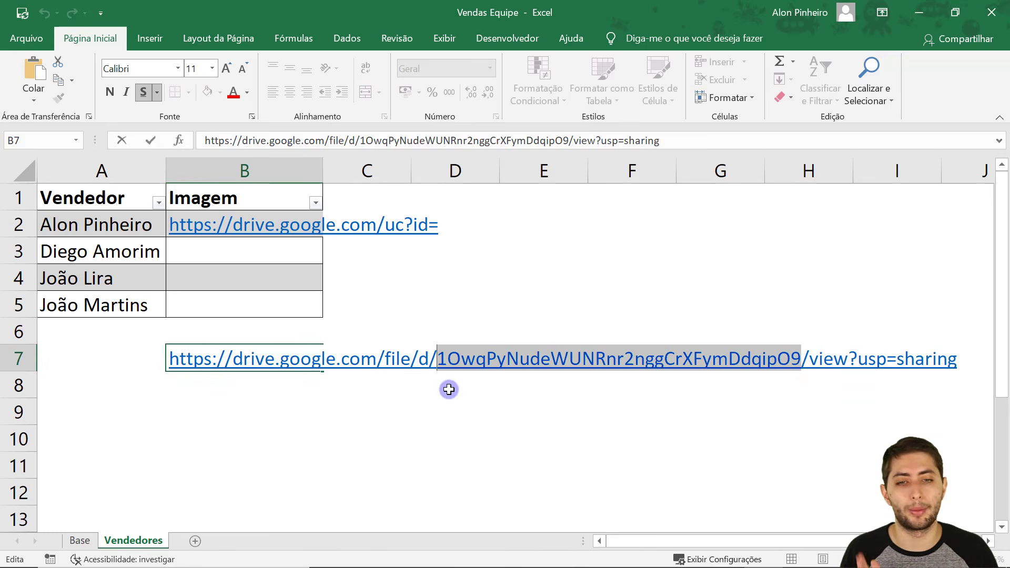
pyautogui.click(437, 363)
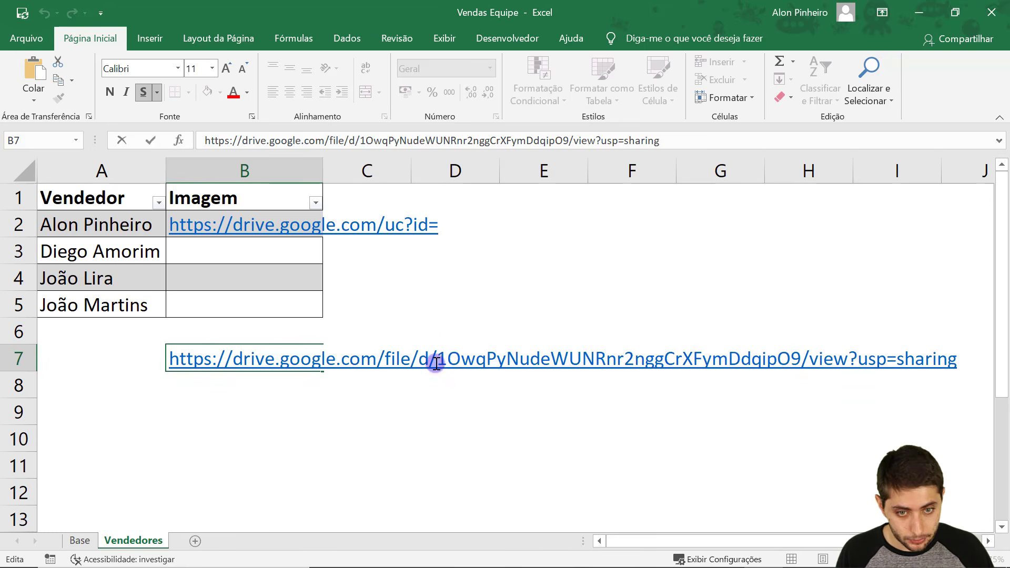
pyautogui.click(441, 361)
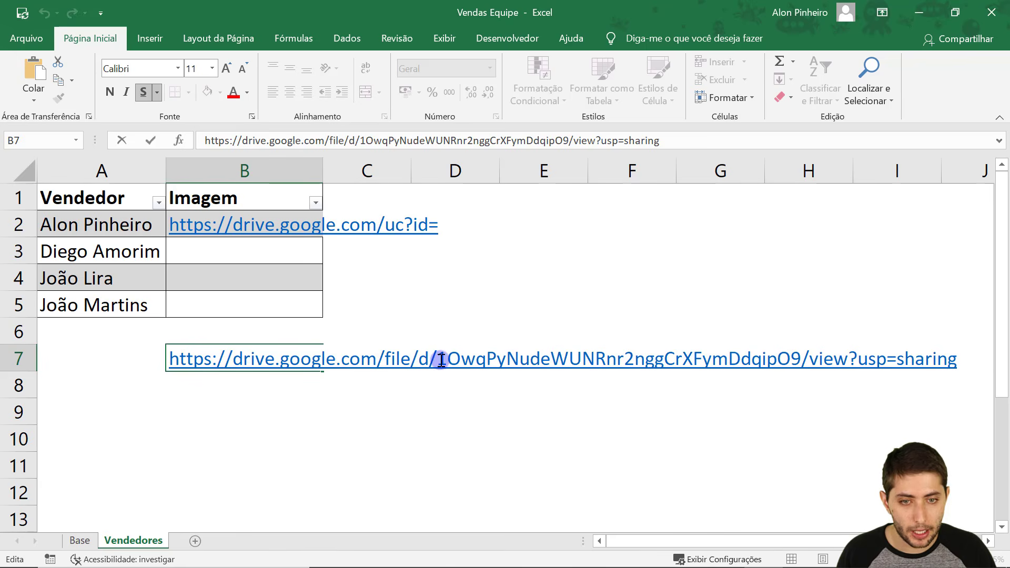
pyautogui.moveTo(801, 357); pyautogui.dragTo(813, 362)
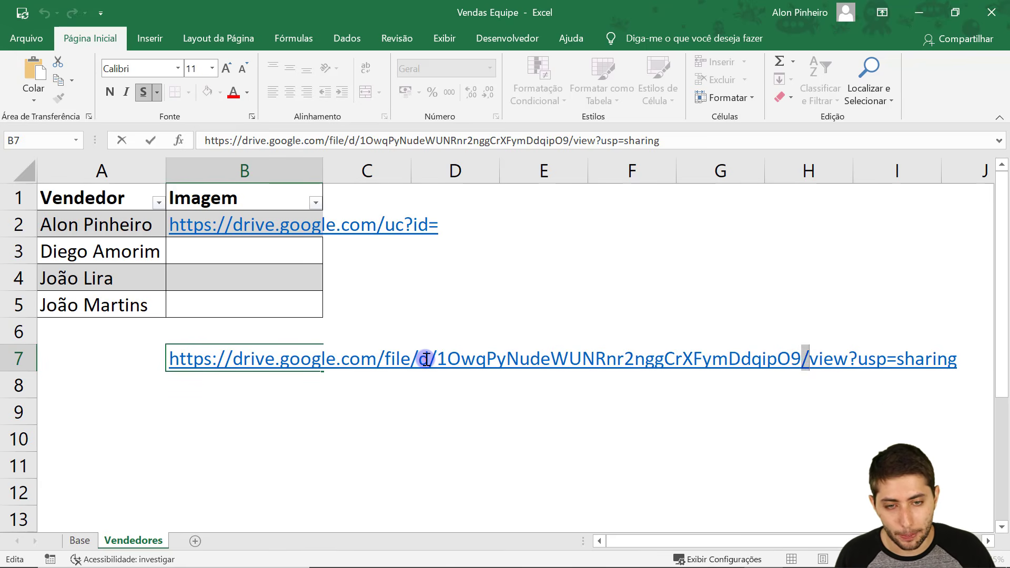
pyautogui.moveTo(432, 360); pyautogui.dragTo(438, 360)
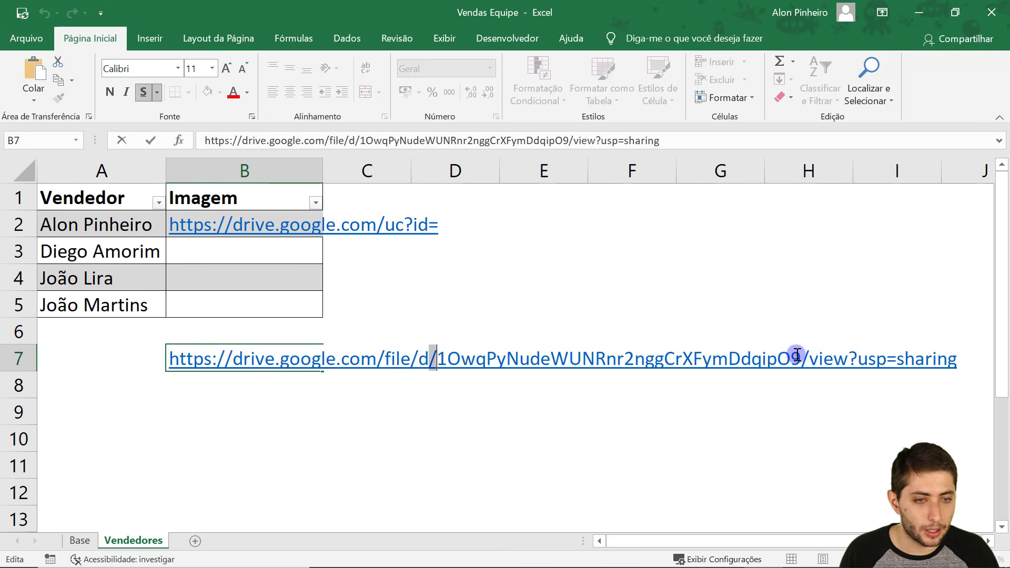
pyautogui.moveTo(792, 358); pyautogui.dragTo(810, 359)
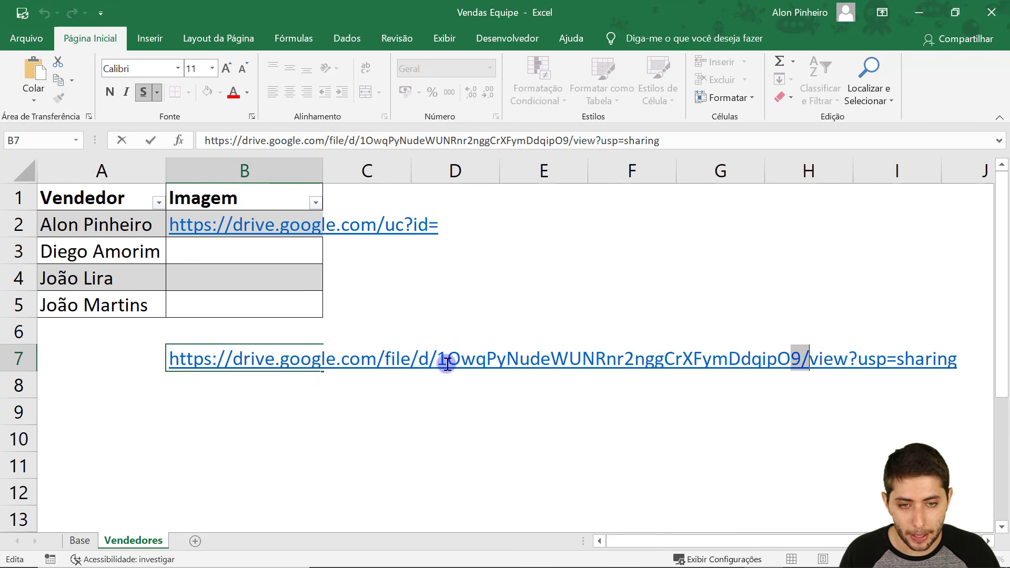
pyautogui.moveTo(440, 360); pyautogui.dragTo(801, 358)
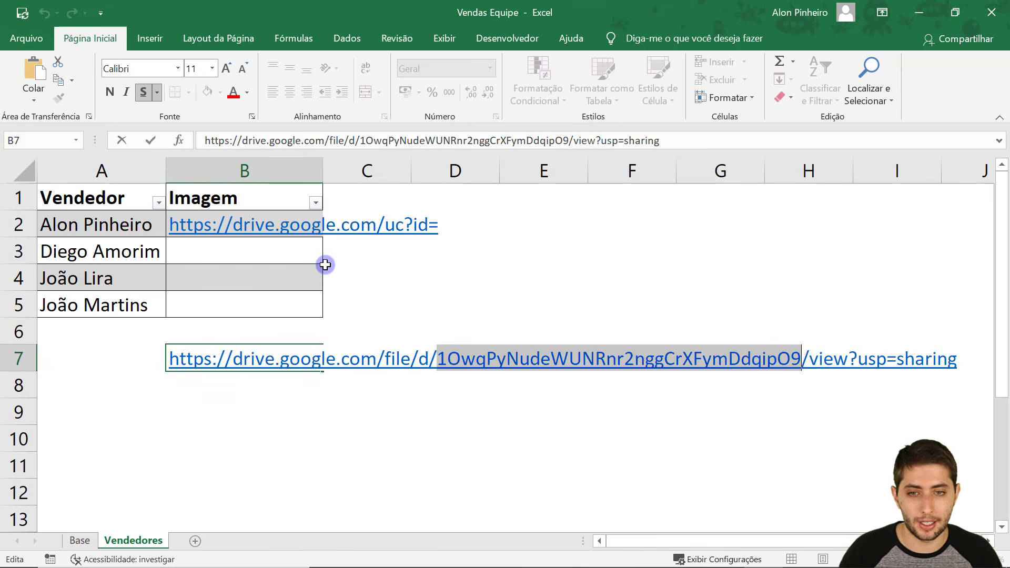
pyautogui.press('Escape')
# Append the copied file ID after uc?id= in B2 to complete the photo link.
pyautogui.click(461, 226)
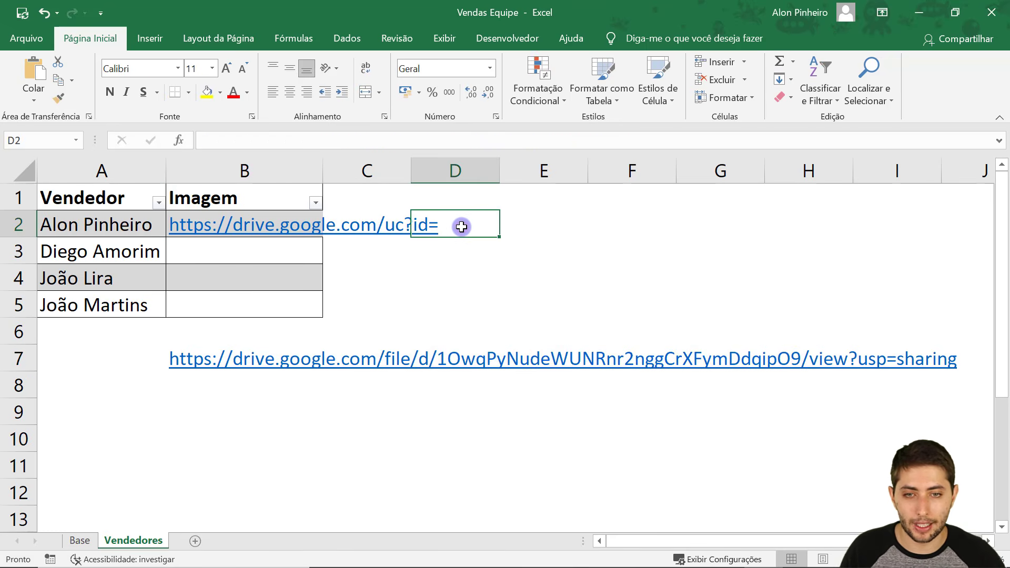
pyautogui.press('Left')
pyautogui.press('Left')
pyautogui.press('F2')
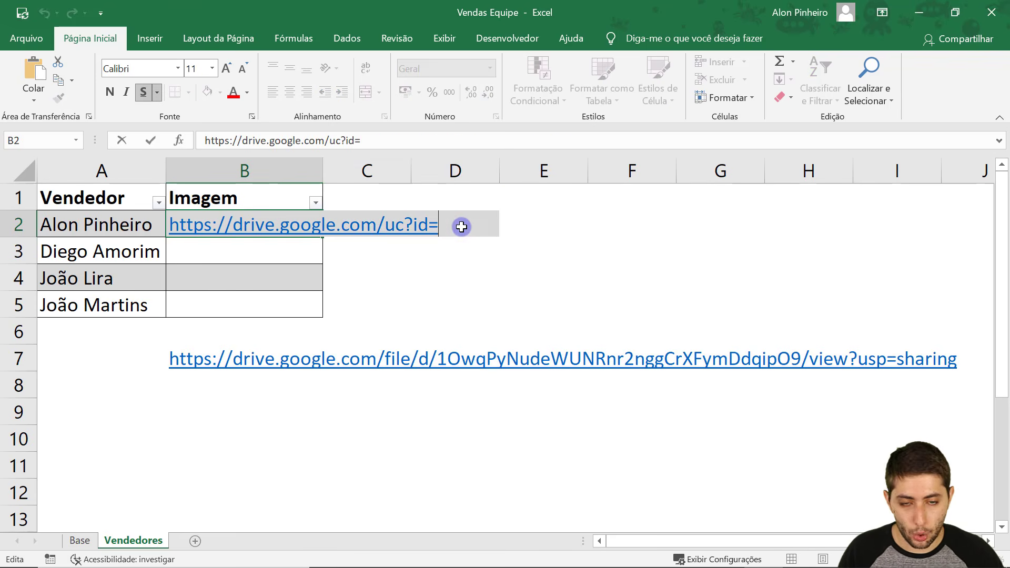
pyautogui.press('Return')
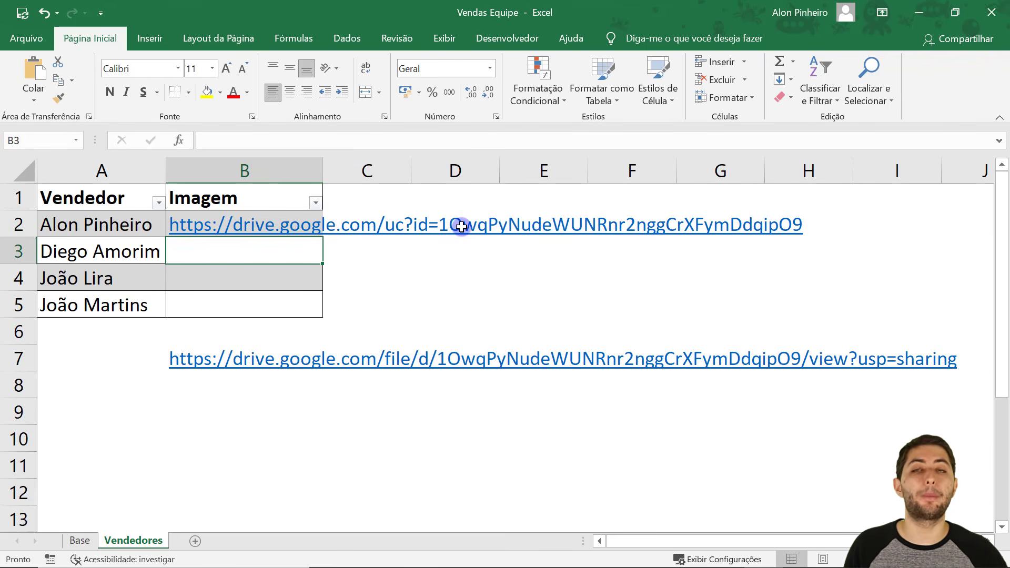
pyautogui.press('Up')
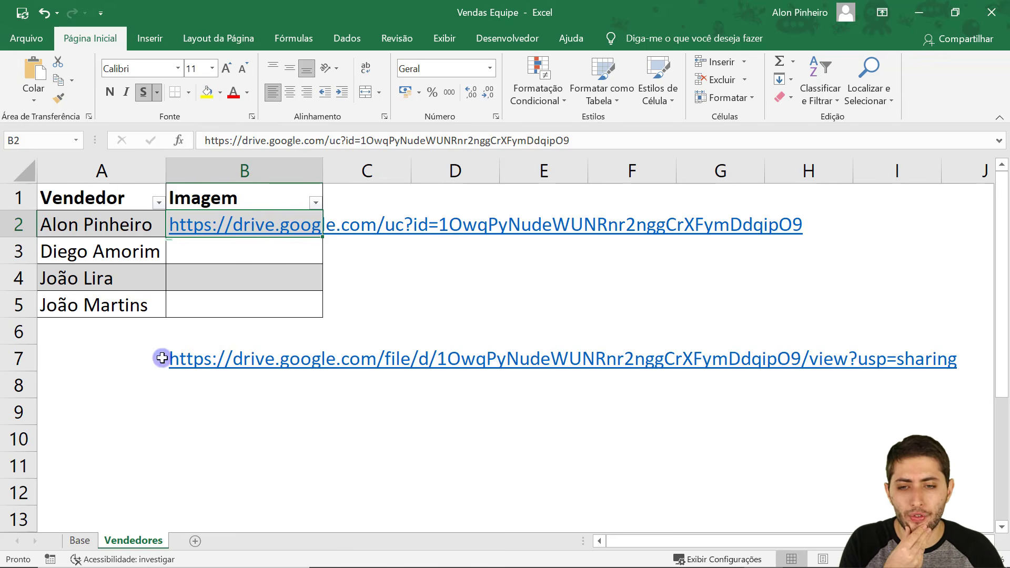
# Look over the share-link rows and recheck B2's link without changing it.
pyautogui.moveTo(68, 348); pyautogui.dragTo(248, 388)
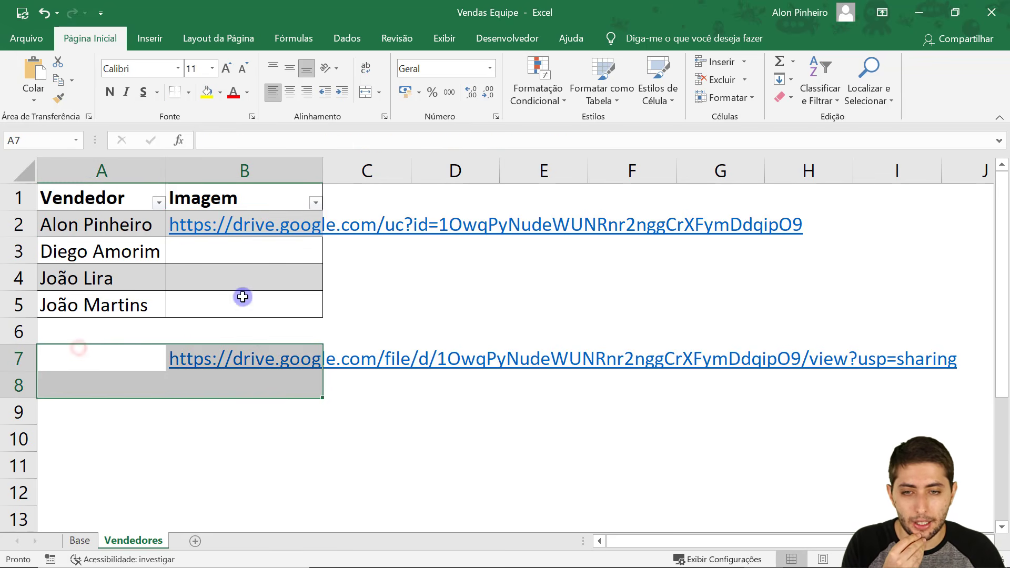
pyautogui.click(385, 257)
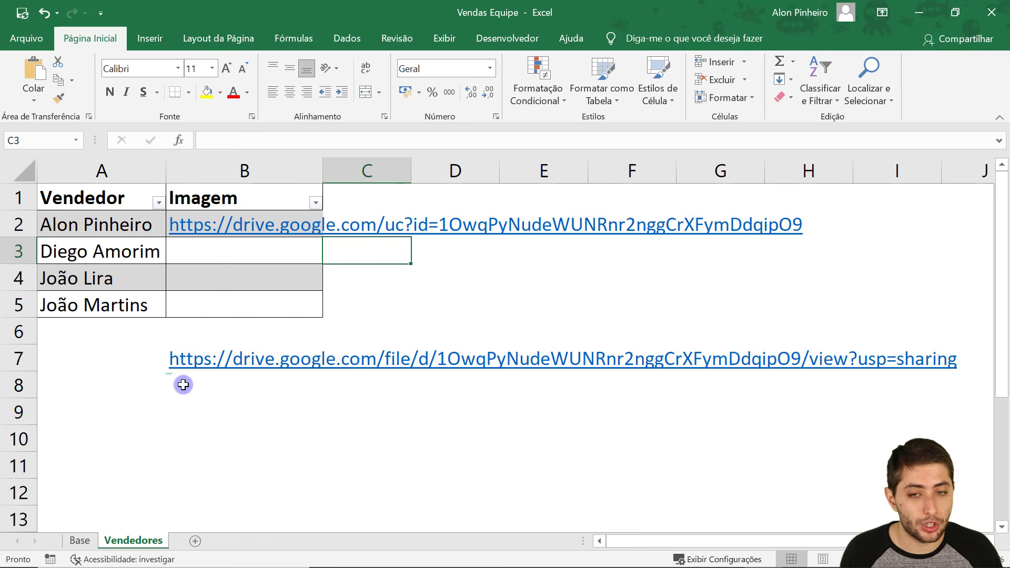
pyautogui.moveTo(129, 336); pyautogui.dragTo(288, 386)
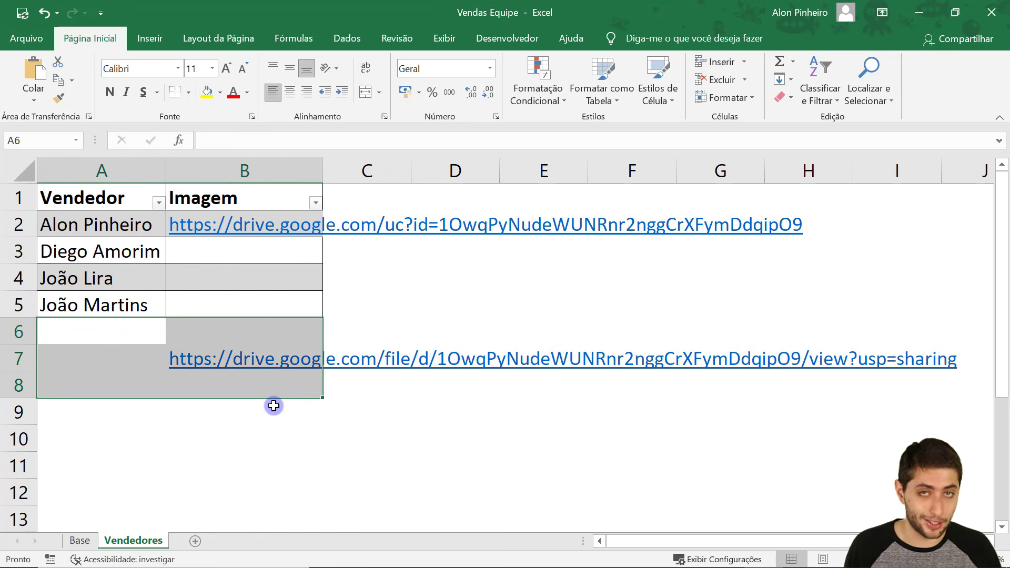
pyautogui.click(355, 271)
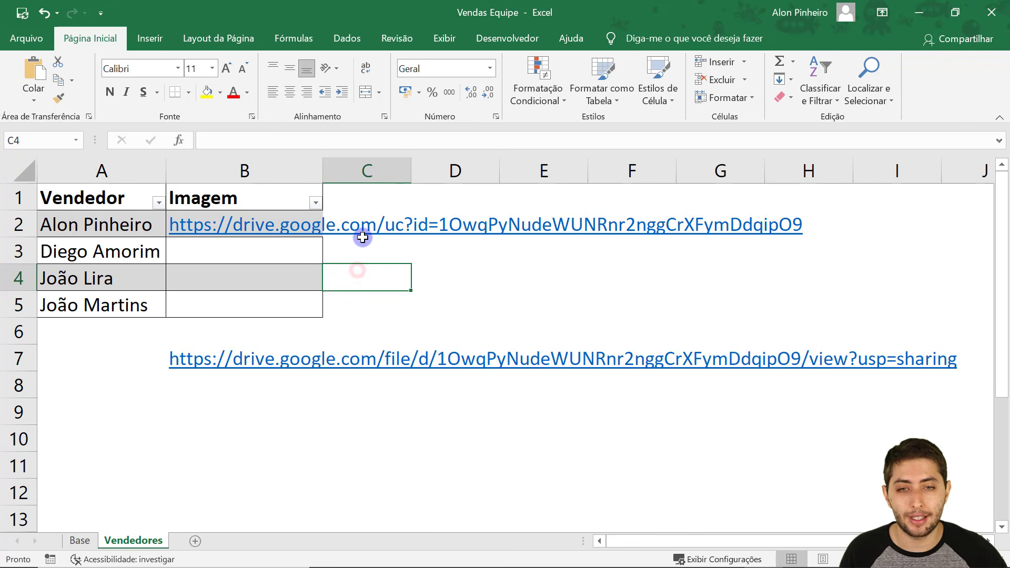
pyautogui.press('Up')
pyautogui.press('Left')
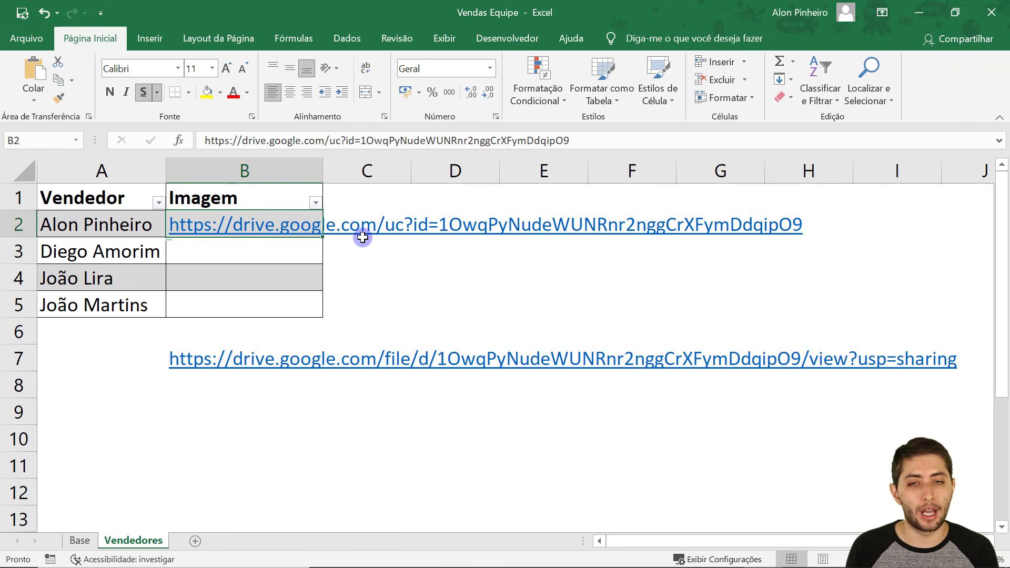
pyautogui.press('F2')
pyautogui.press('Home')
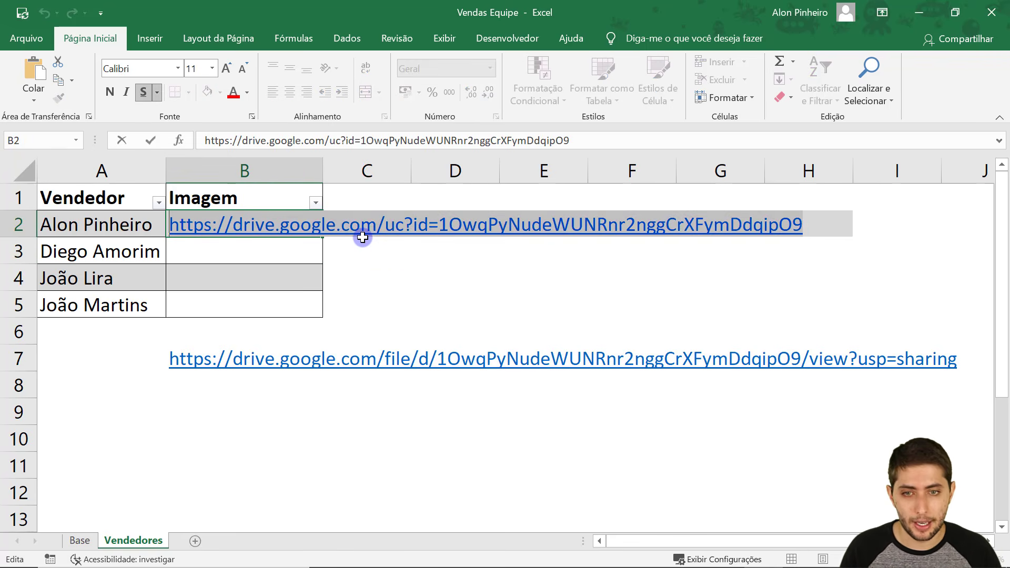
pyautogui.hotkey('ctrl', 'Return')
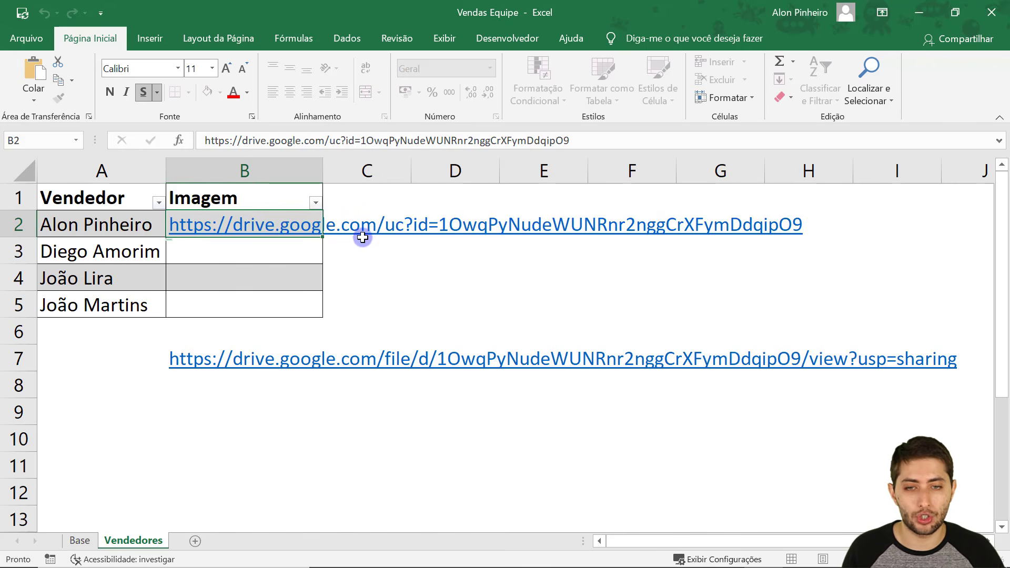
# Test B2's direct uc?id= link in a Chrome private window to confirm the seller photo loads.
pyautogui.click(525, 554)
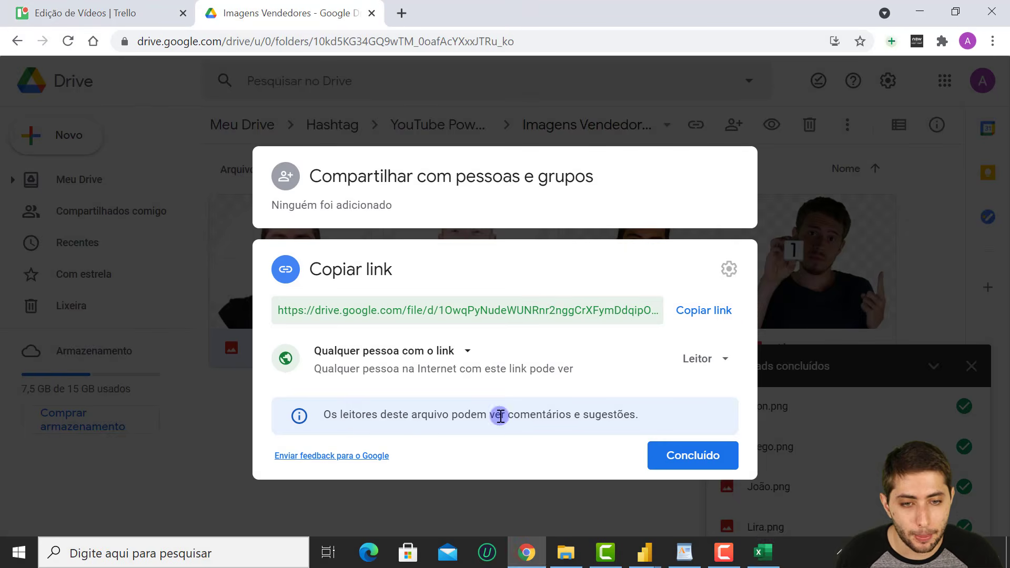
pyautogui.click(808, 324)
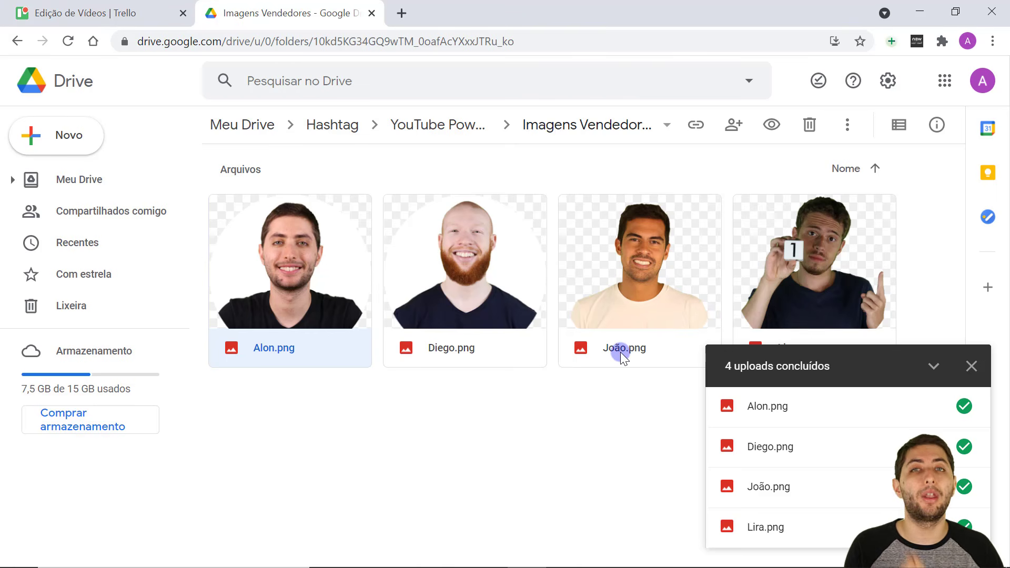
pyautogui.hotkey('ctrl', 'shift', 'n')
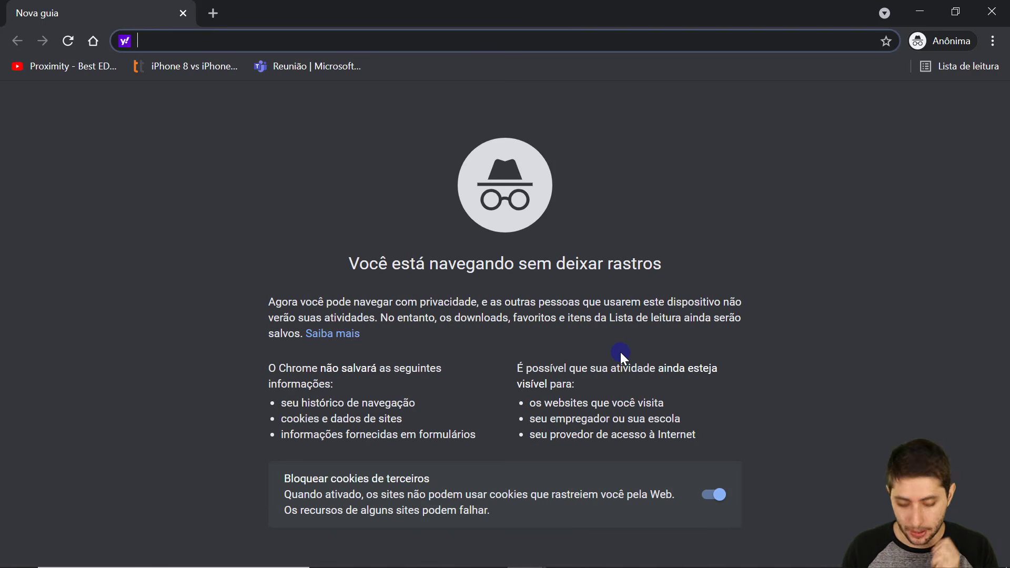
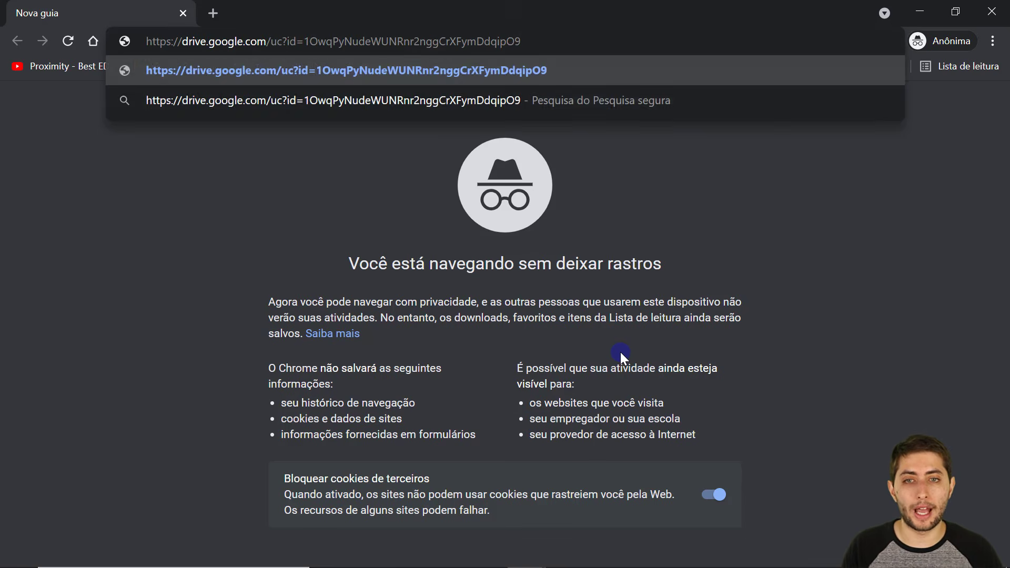
pyautogui.press('Return')
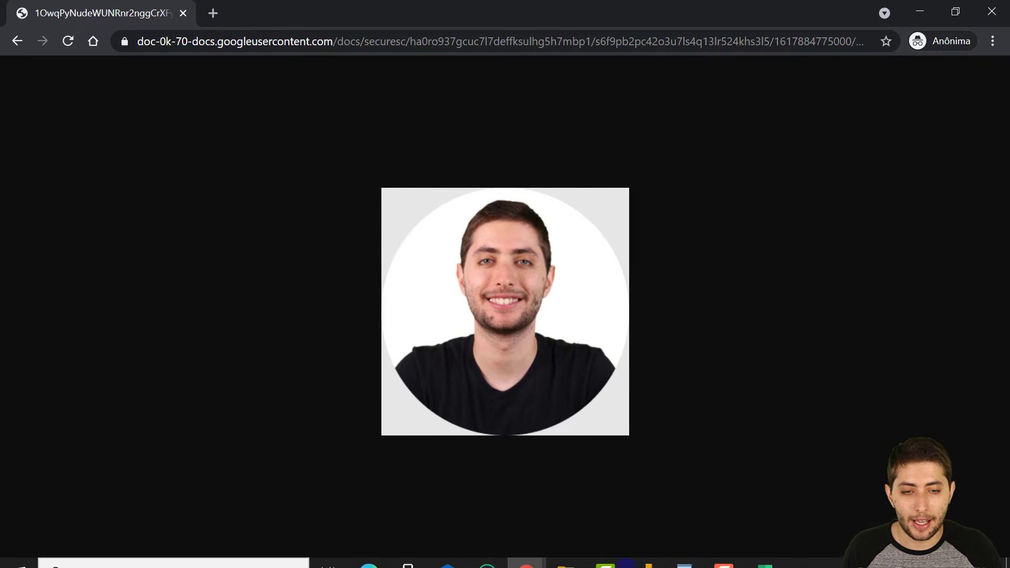
pyautogui.click(756, 553)
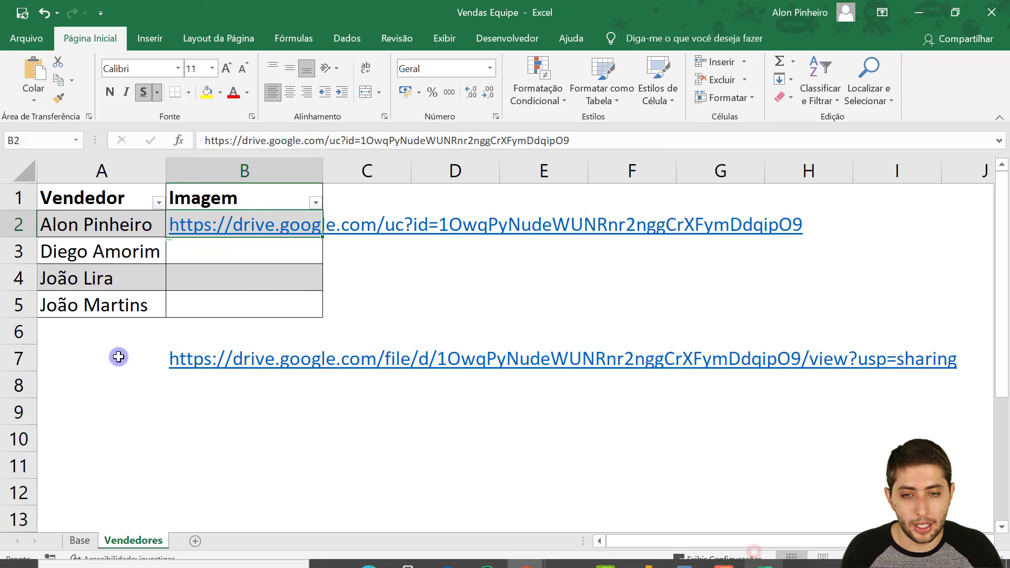
# Delete the old Drive sharing link from cell B7, keeping B2's direct link.
pyautogui.moveTo(128, 356); pyautogui.dragTo(173, 367)
pyautogui.moveTo(348, 257); pyautogui.dragTo(286, 232)
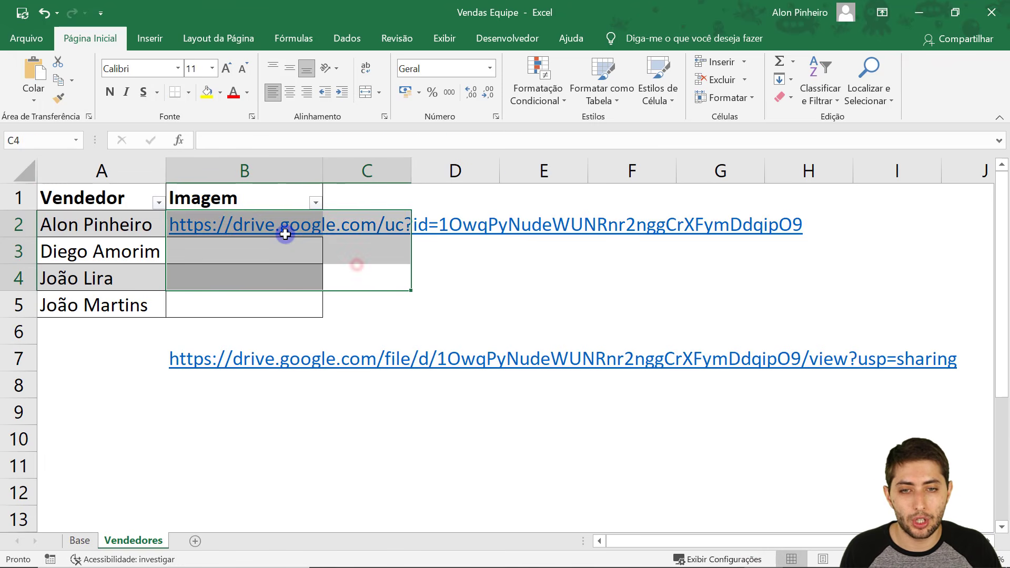
pyautogui.moveTo(151, 348); pyautogui.dragTo(220, 364)
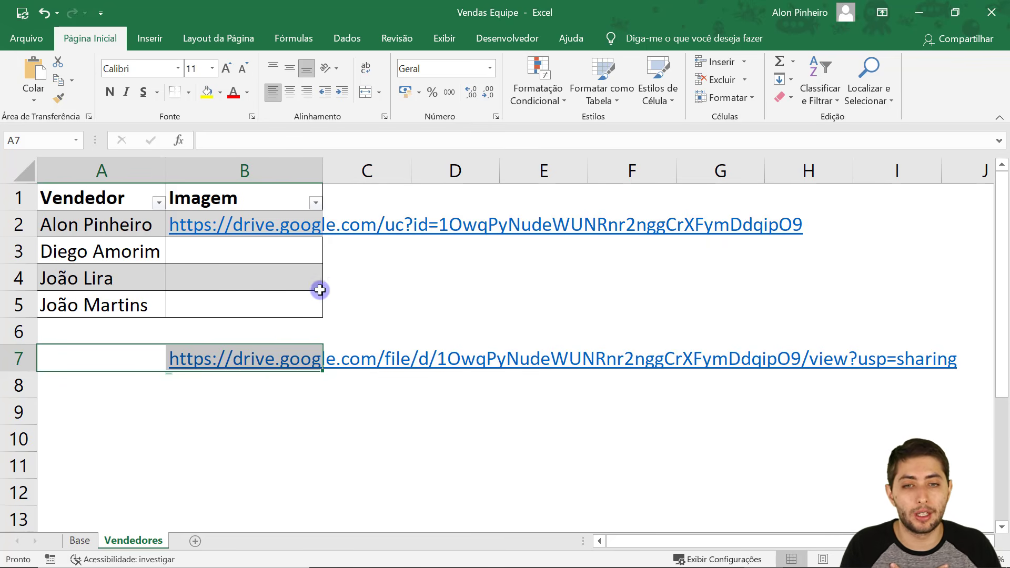
pyautogui.moveTo(353, 261); pyautogui.dragTo(266, 223)
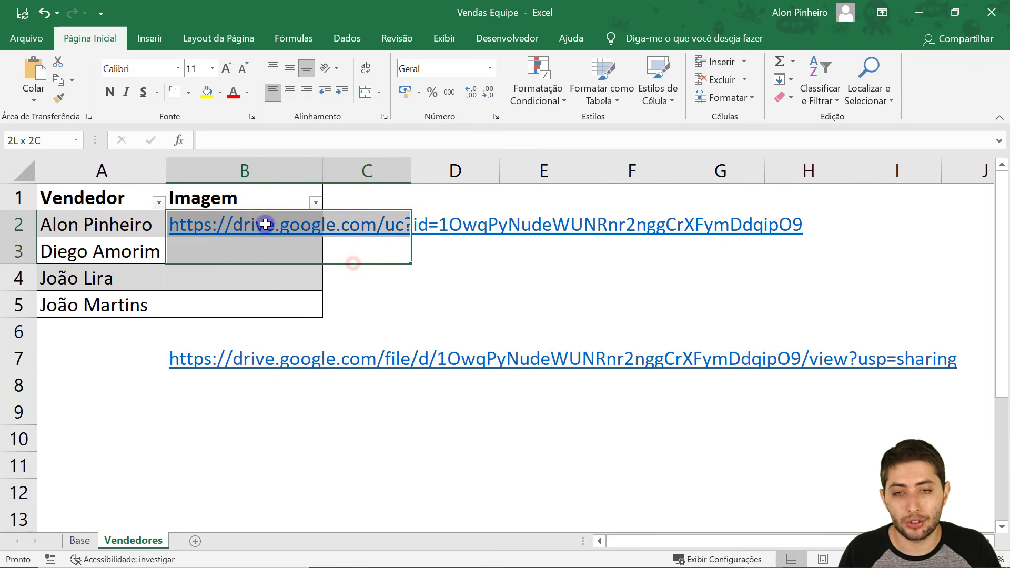
pyautogui.click(360, 258)
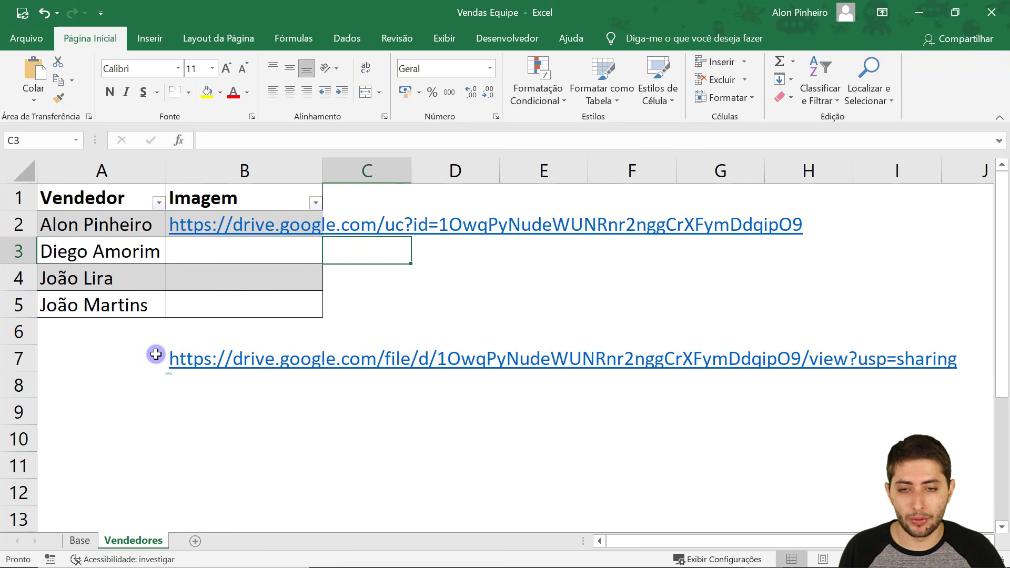
pyautogui.click(123, 352)
pyautogui.press('Right')
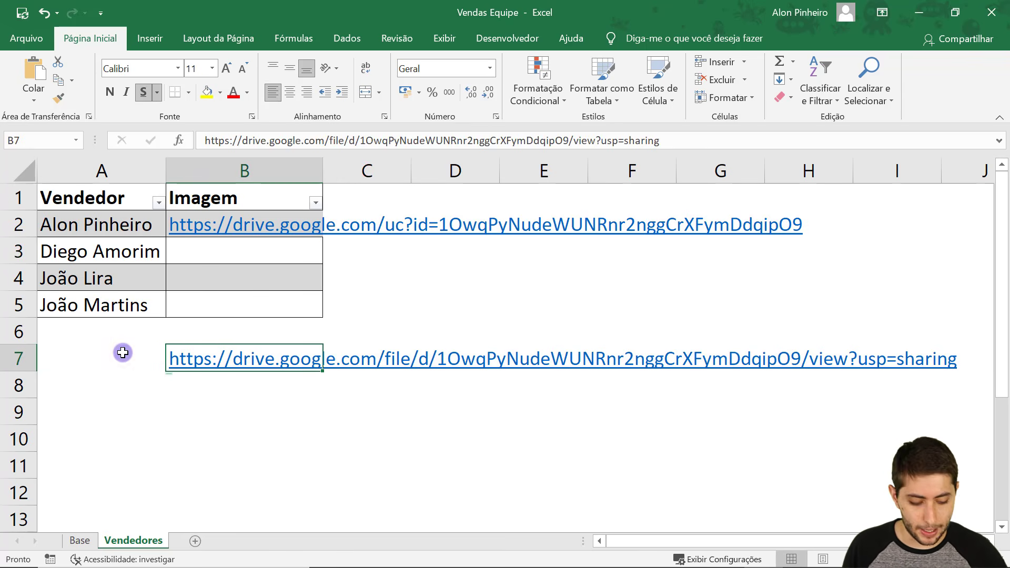
pyautogui.press('Delete')
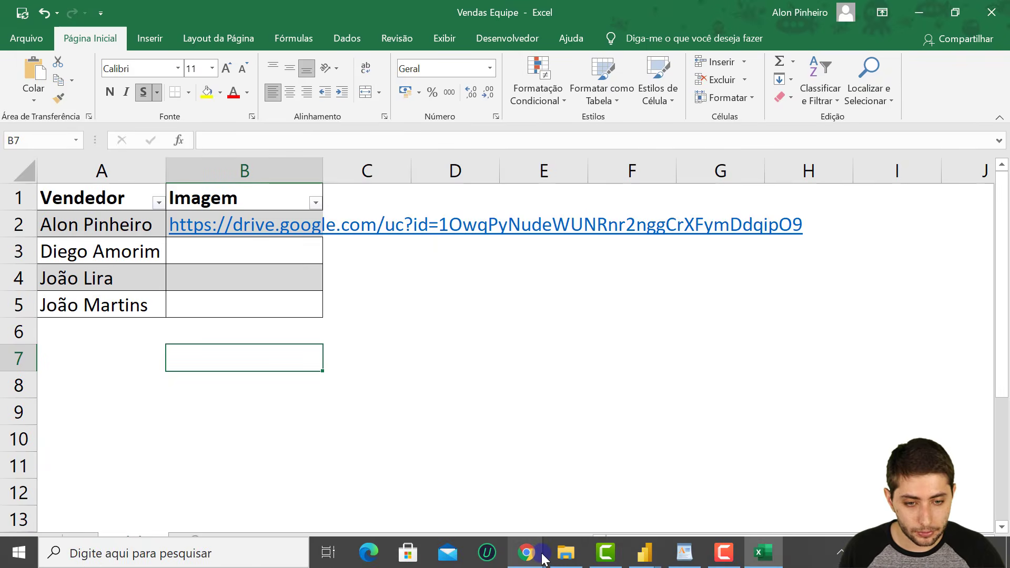
# Share Diego.png in Drive with anyone who has the link and copy its sharing link.
pyautogui.moveTo(526, 553)
pyautogui.click(474, 441)
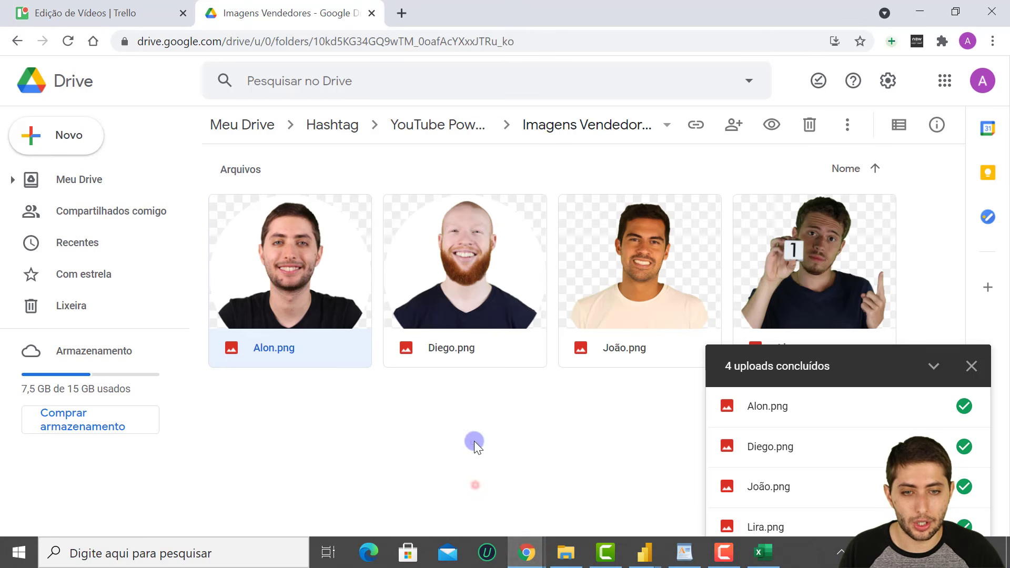
pyautogui.rightClick(447, 293)
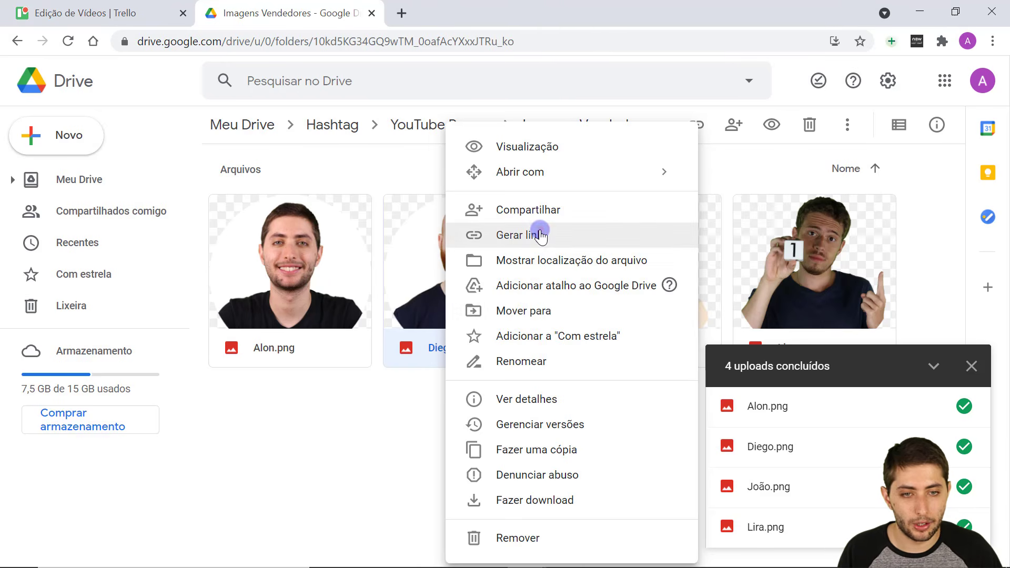
pyautogui.click(521, 235)
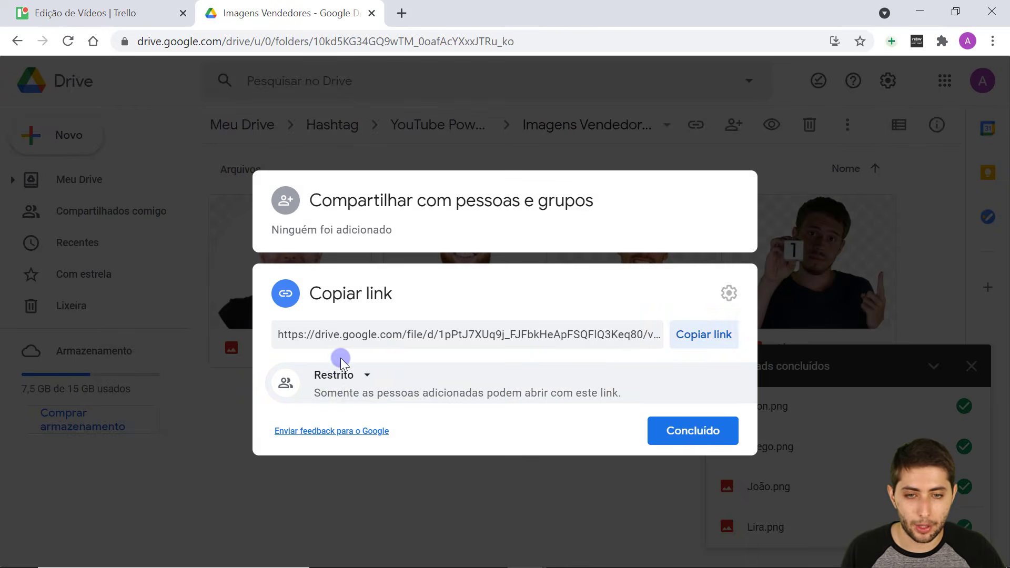
pyautogui.click(339, 376)
pyautogui.click(380, 446)
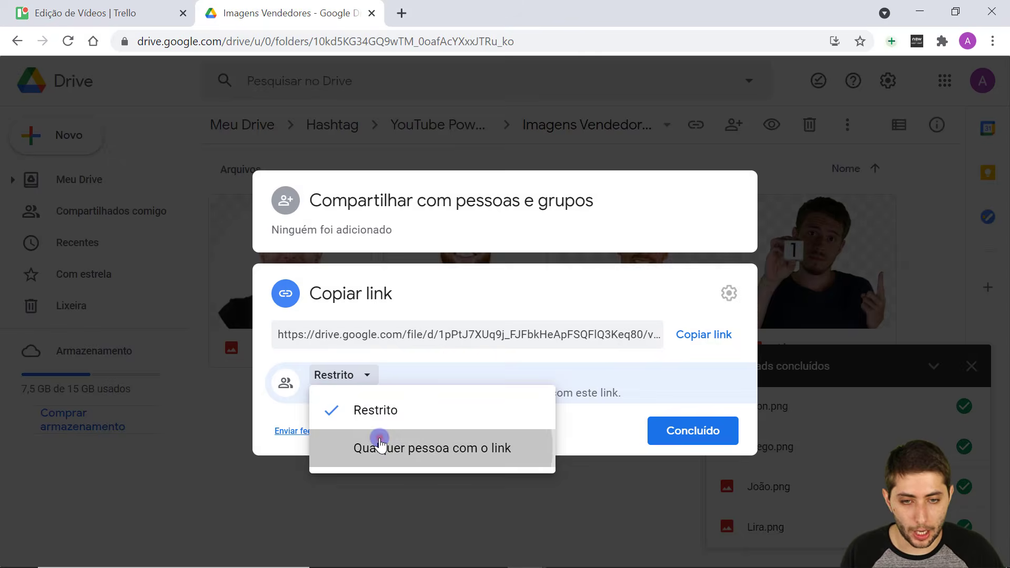
pyautogui.click(679, 312)
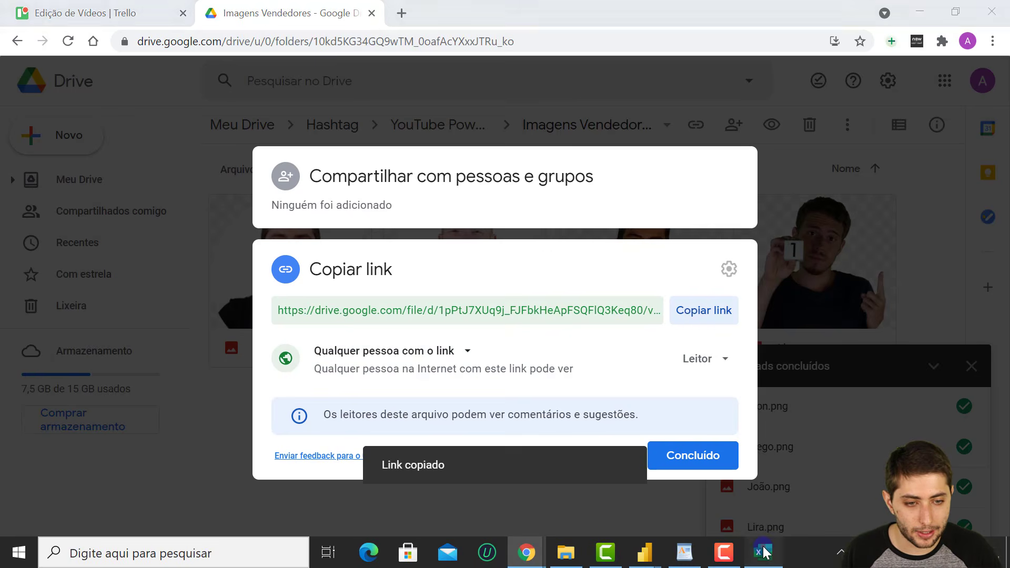
# Paste Diego's sharing link into cell B7.
pyautogui.click(763, 553)
pyautogui.press('Return')
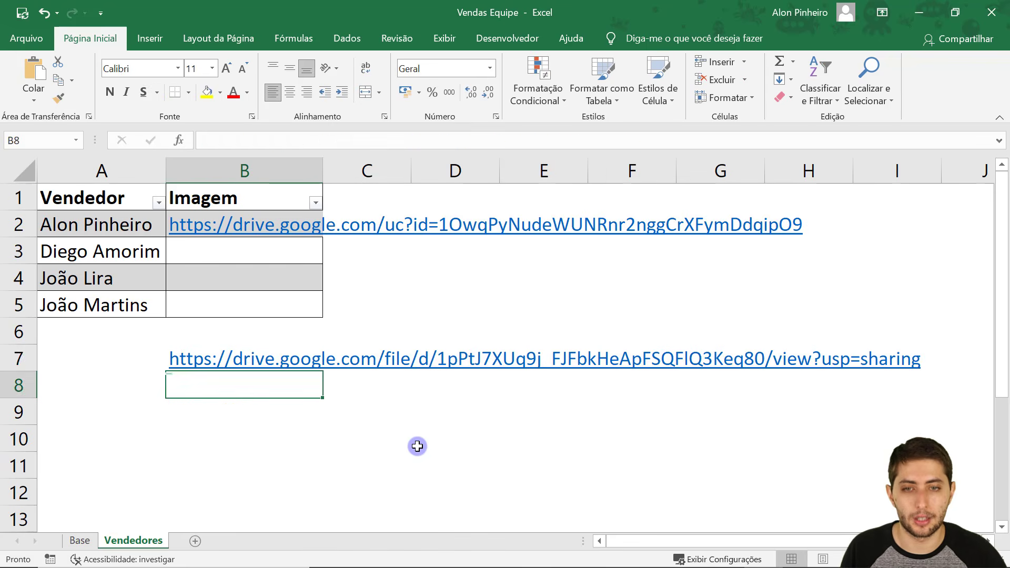
pyautogui.press('Up')
pyautogui.press('Up')
pyautogui.press('Up')
pyautogui.press('Up')
pyautogui.press('Up')
pyautogui.press('Up')
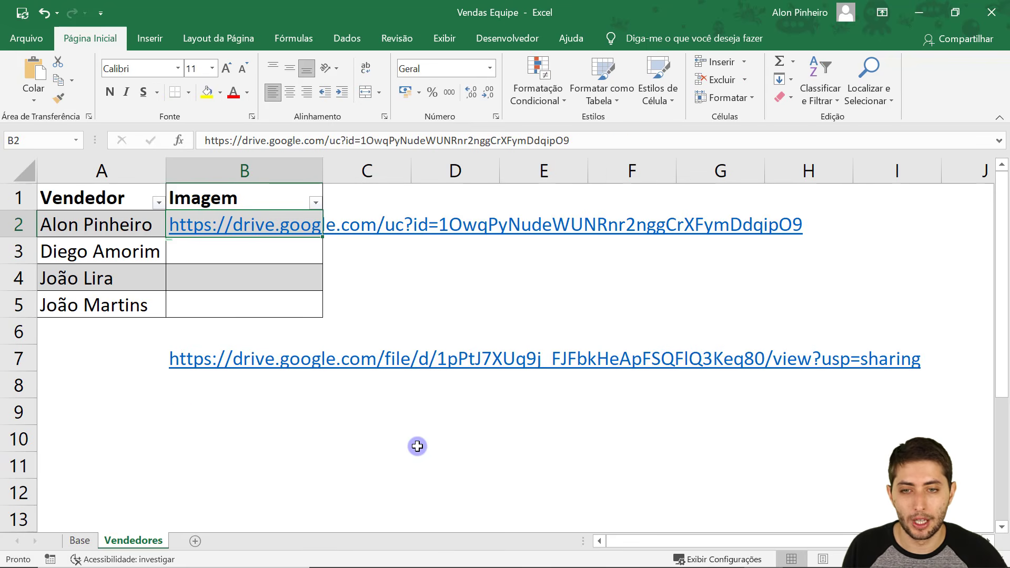
pyautogui.press('F2')
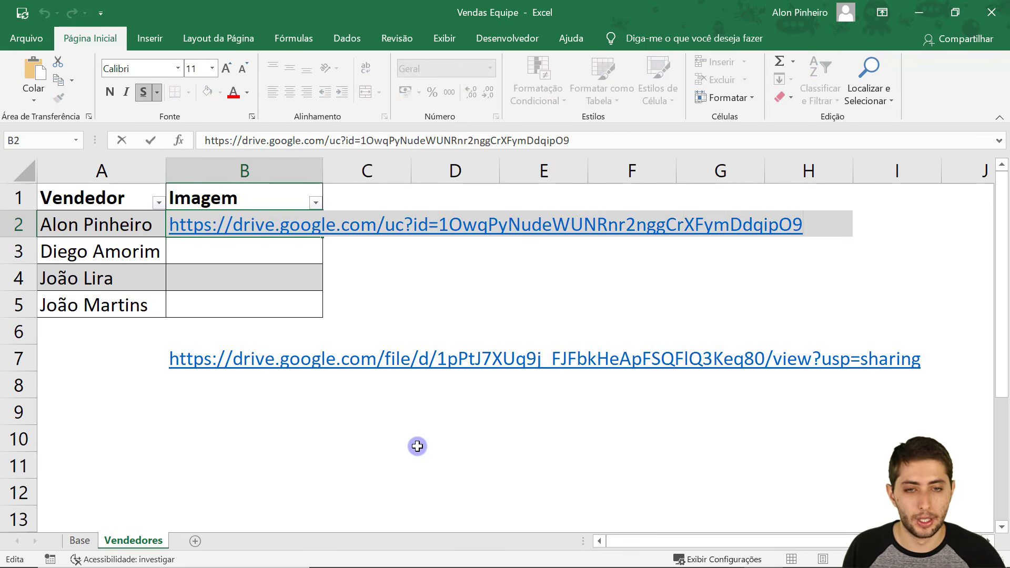
pyautogui.moveTo(437, 232); pyautogui.dragTo(152, 225)
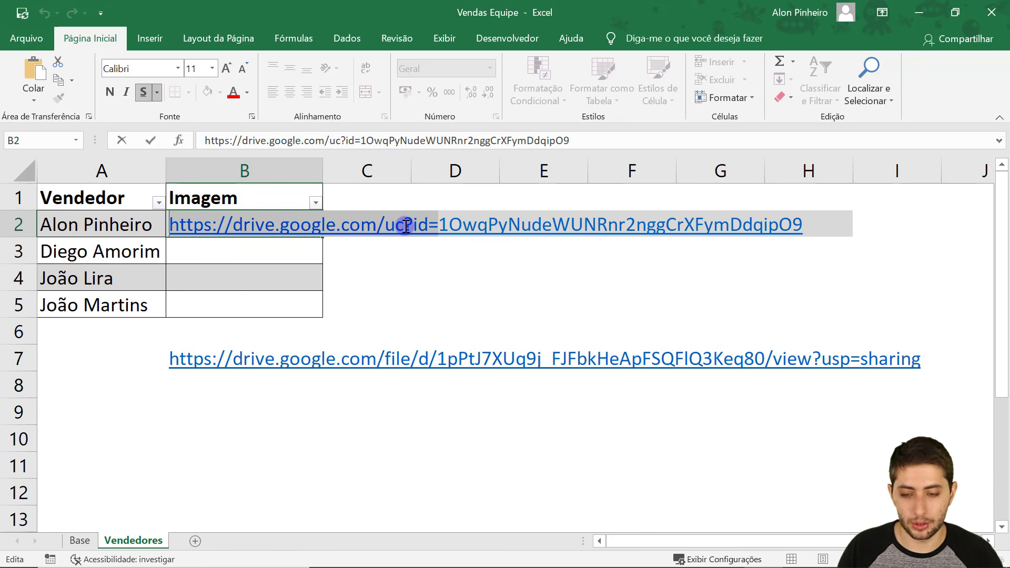
pyautogui.hotkey('ctrl', 'c')
pyautogui.press('Return')
pyautogui.press('F2')
pyautogui.hotkey('ctrl', 'v')
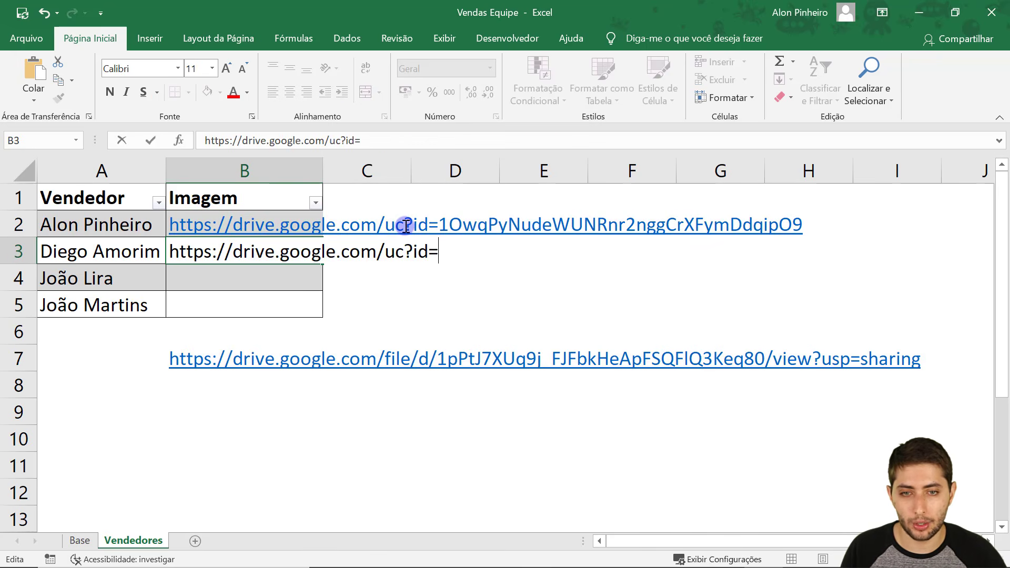
pyautogui.press('Return')
# Append the file ID from B7's sharing link to B3's prefix.
pyautogui.press('Down')
pyautogui.press('Down')
pyautogui.press('Down')
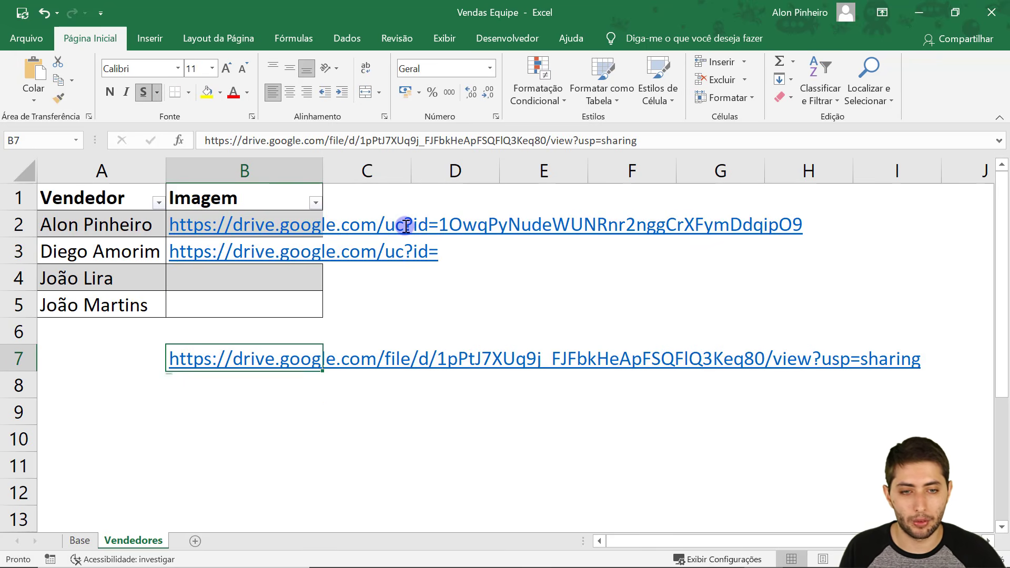
pyautogui.press('F2')
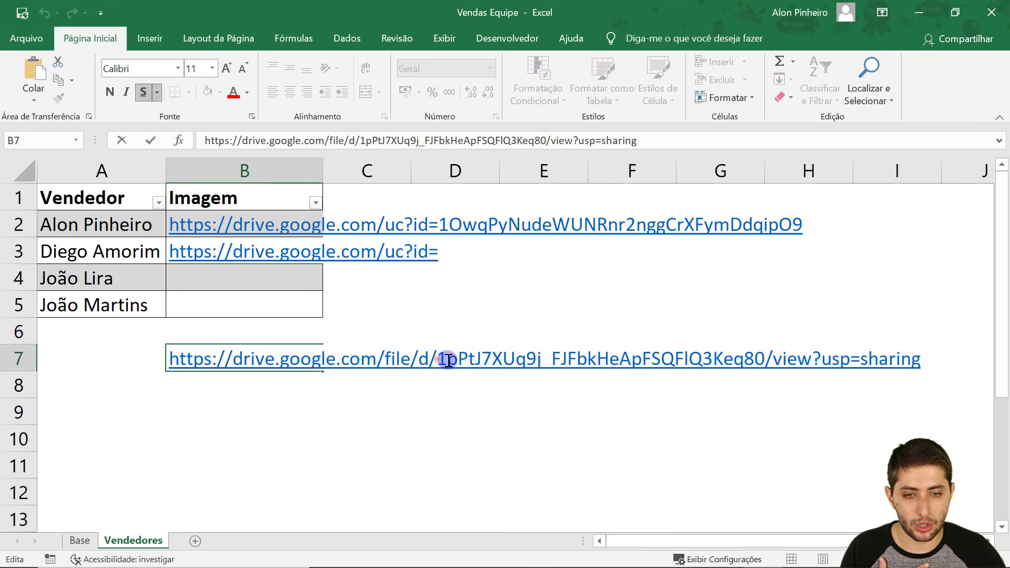
pyautogui.moveTo(437, 358); pyautogui.dragTo(761, 359)
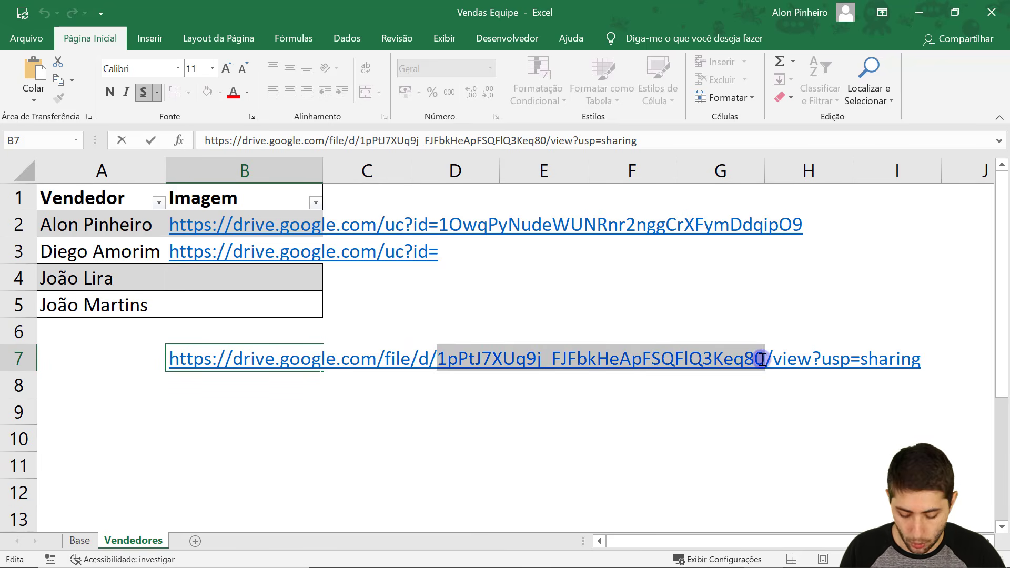
pyautogui.press('Escape')
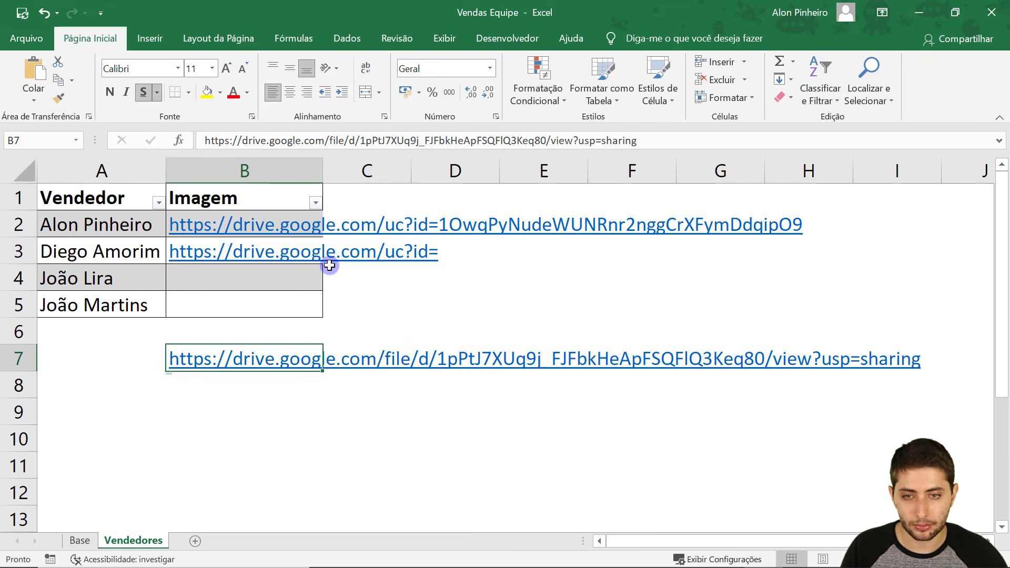
pyautogui.press('Up')
pyautogui.press('Up')
pyautogui.press('Up')
pyautogui.press('Up')
pyautogui.press('F2')
pyautogui.hotkey('ctrl', 'v')
pyautogui.press('Return')
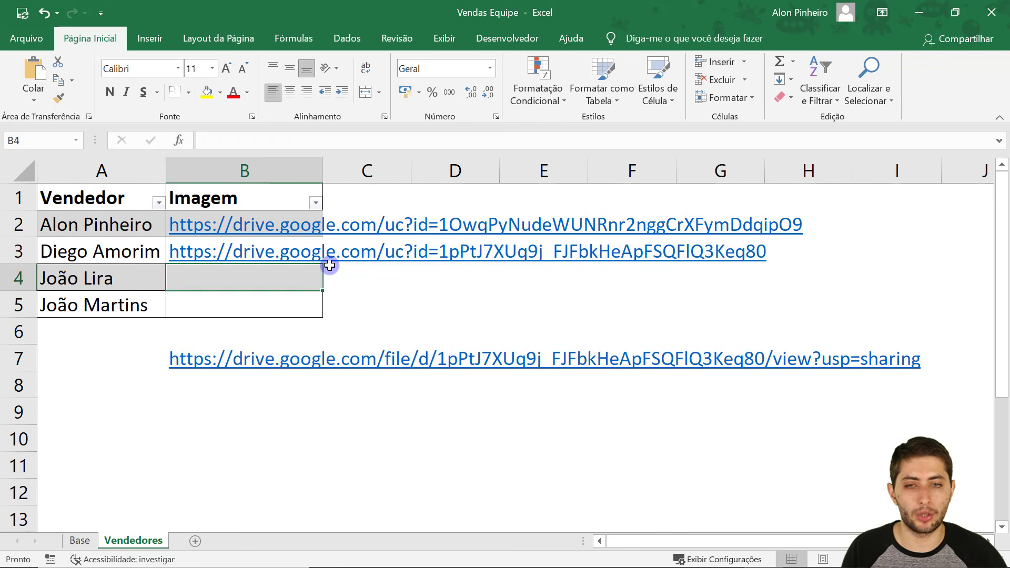
# Copy B3's complete direct image link.
pyautogui.press('Up')
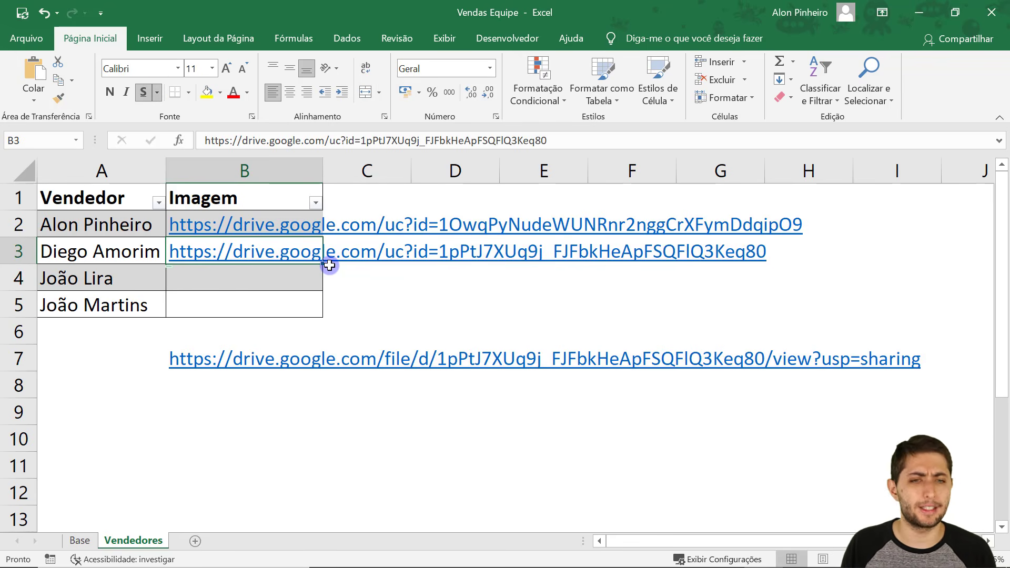
pyautogui.press('F2')
pyautogui.hotkey('shift', 'Home')
pyautogui.hotkey('ctrl', 'c')
pyautogui.press('Escape')
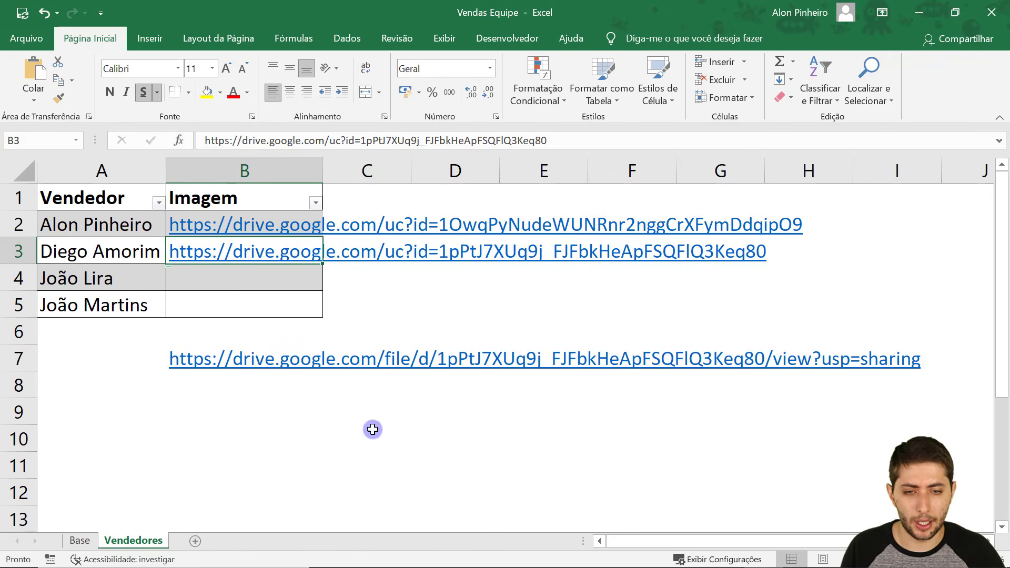
# Load B3's direct link in a new private Chrome tab to confirm Diego's photo appears.
pyautogui.moveTo(526, 552)
pyautogui.click(548, 497)
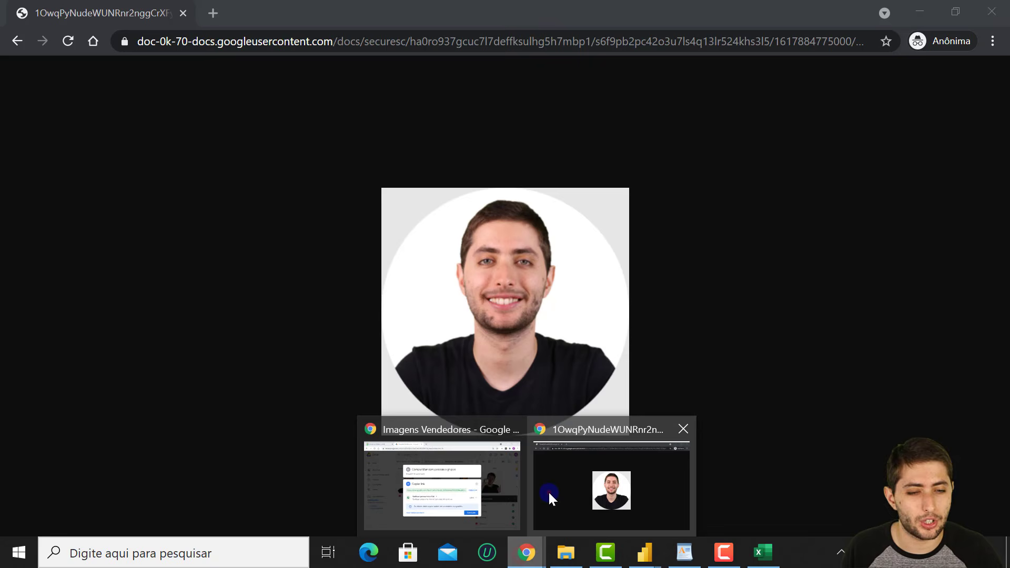
pyautogui.hotkey('ctrl', 't')
pyautogui.hotkey('ctrl', 'v')
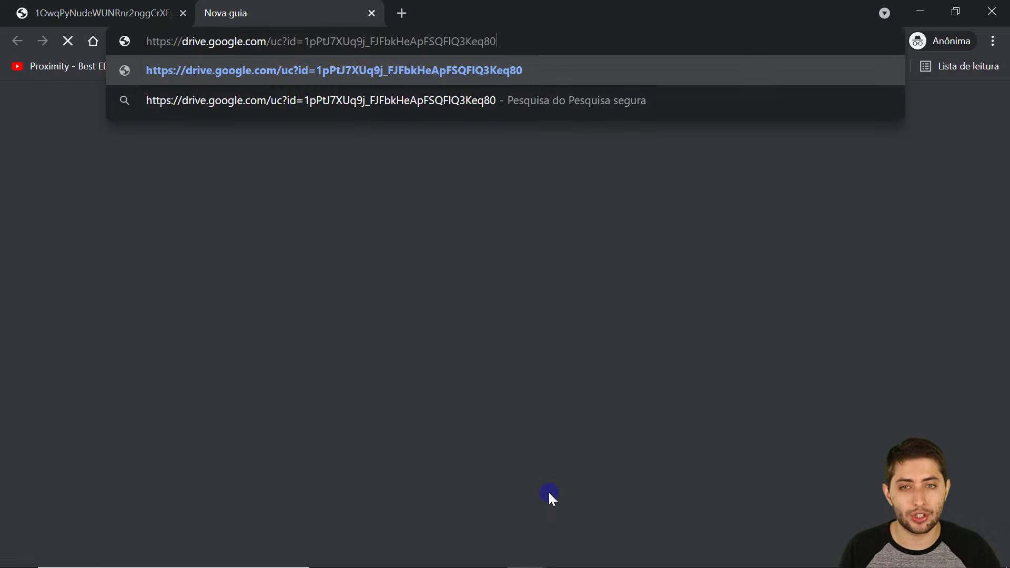
pyautogui.press('Return')
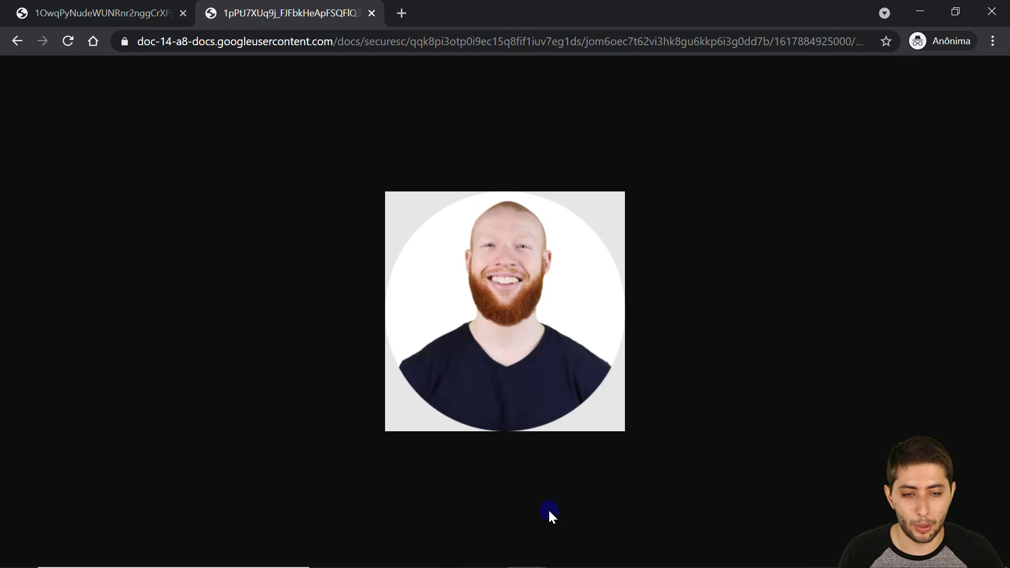
# Share the third seller photo with anyone who has the link and copy its sharing link.
pyautogui.moveTo(548, 566)
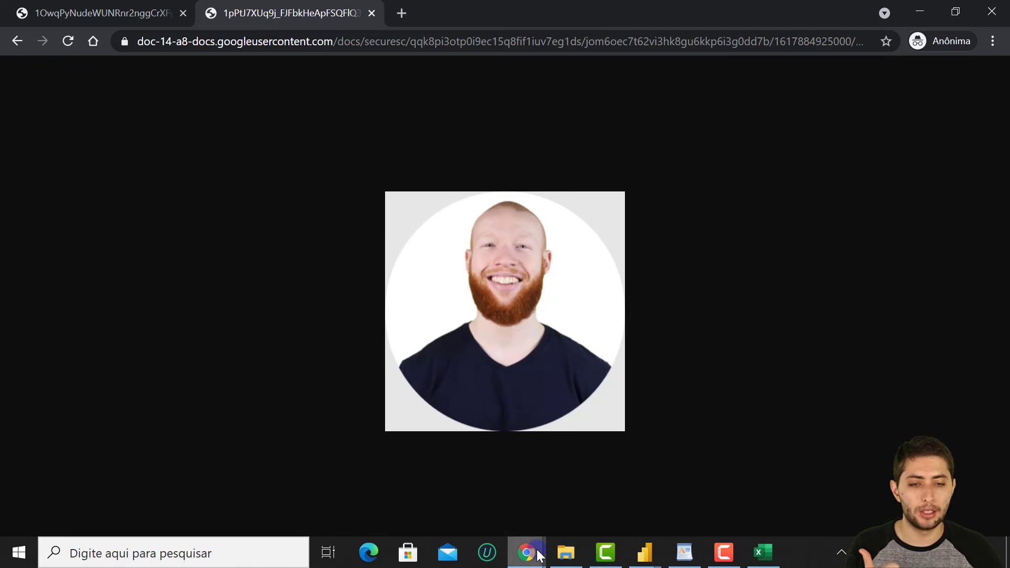
pyautogui.moveTo(526, 553)
pyautogui.click(481, 498)
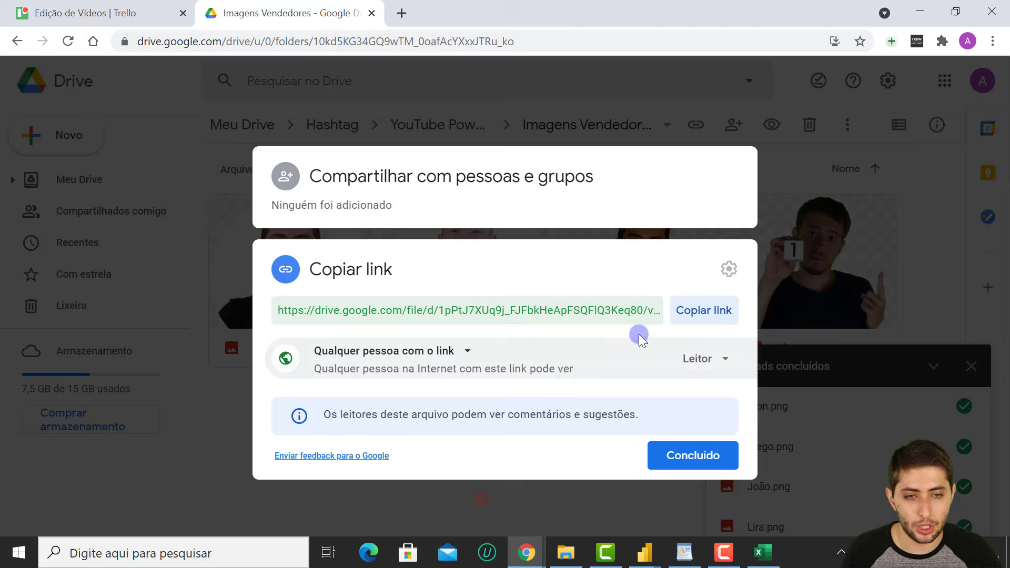
pyautogui.click(767, 323)
pyautogui.click(602, 292)
pyautogui.rightClick(602, 292)
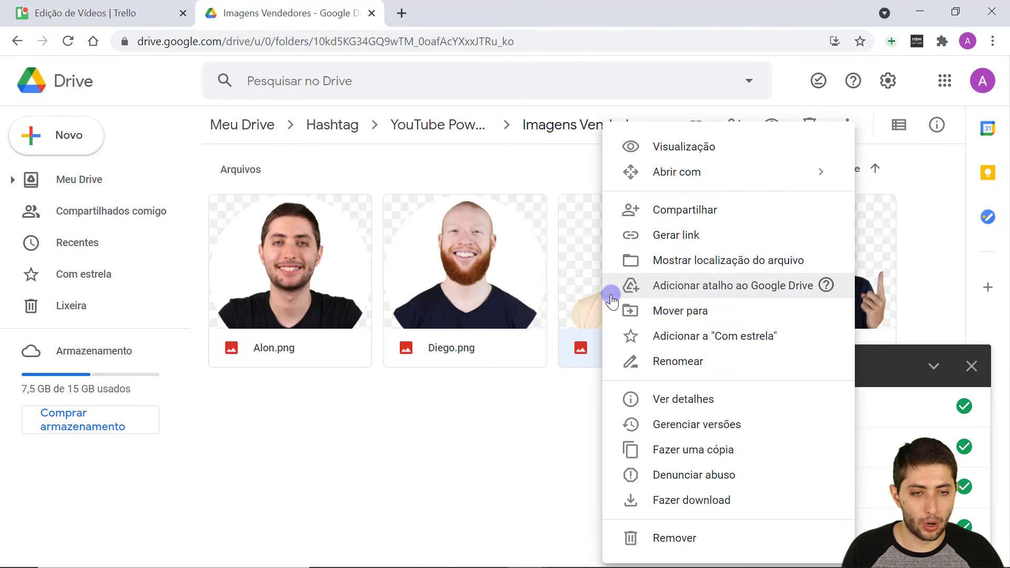
pyautogui.click(676, 245)
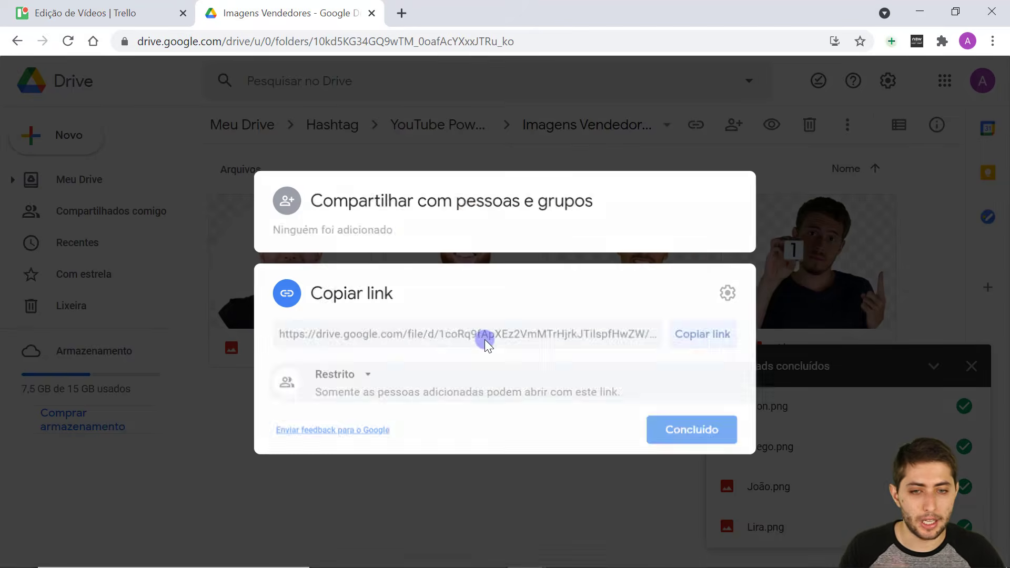
pyautogui.click(339, 377)
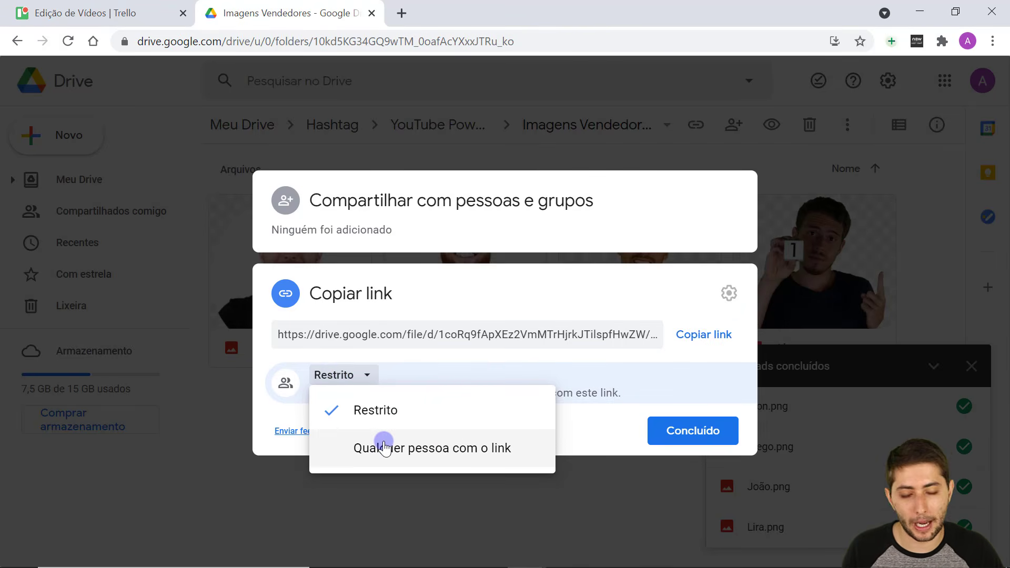
pyautogui.click(385, 449)
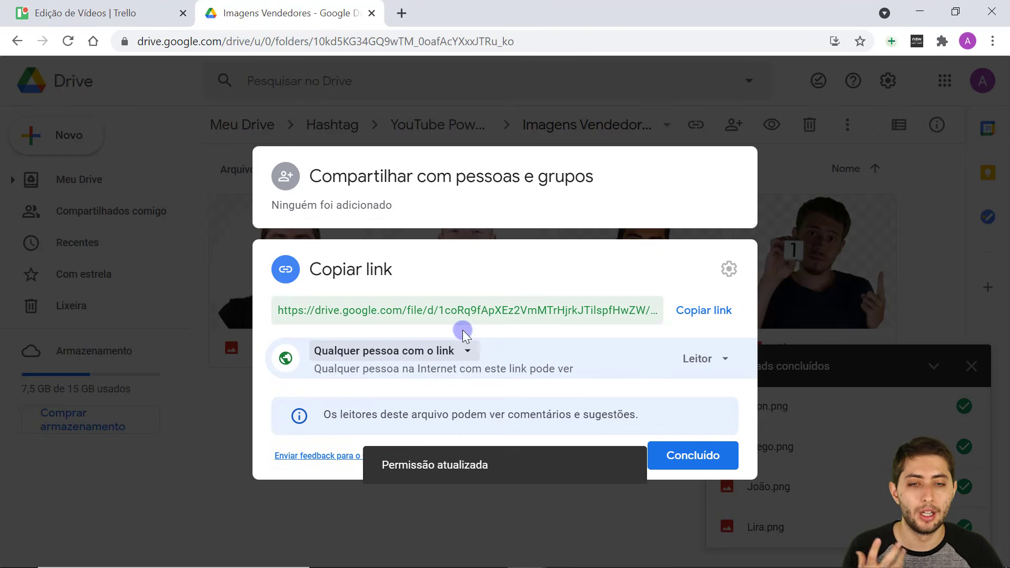
pyautogui.click(706, 312)
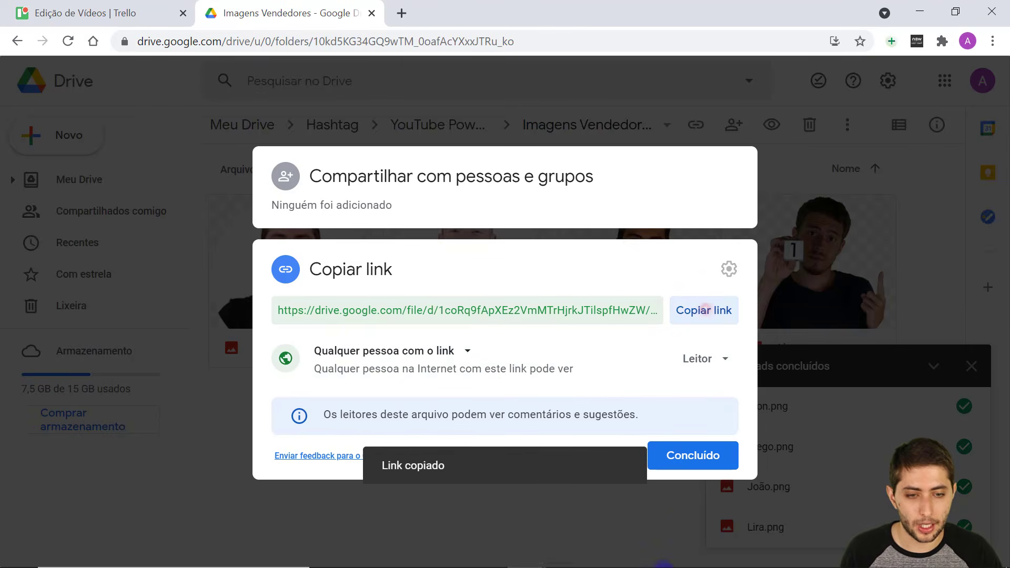
pyautogui.moveTo(676, 560)
pyautogui.click(762, 552)
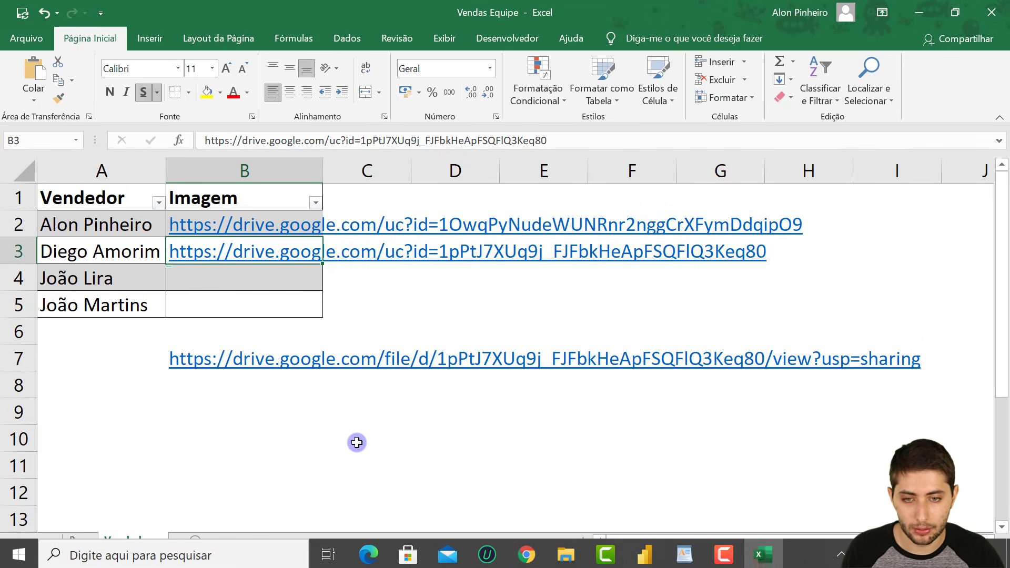
# Replace B7's old link with the third photo's new sharing link.
pyautogui.press('Down')
pyautogui.press('Down')
pyautogui.press('Down')
pyautogui.press('Down')
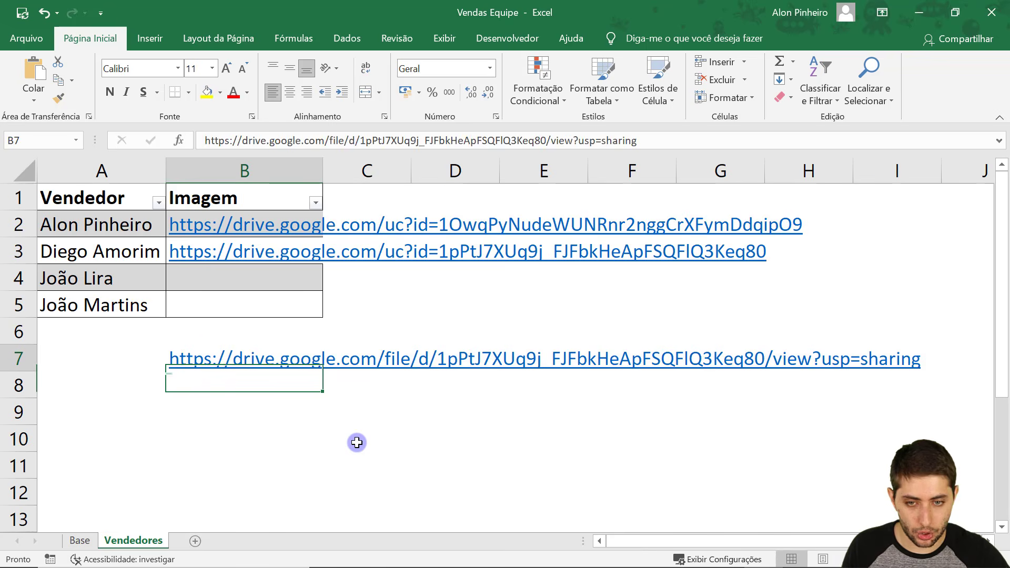
pyautogui.press('Delete')
pyautogui.hotkey('ctrl', 'v')
pyautogui.press('Return')
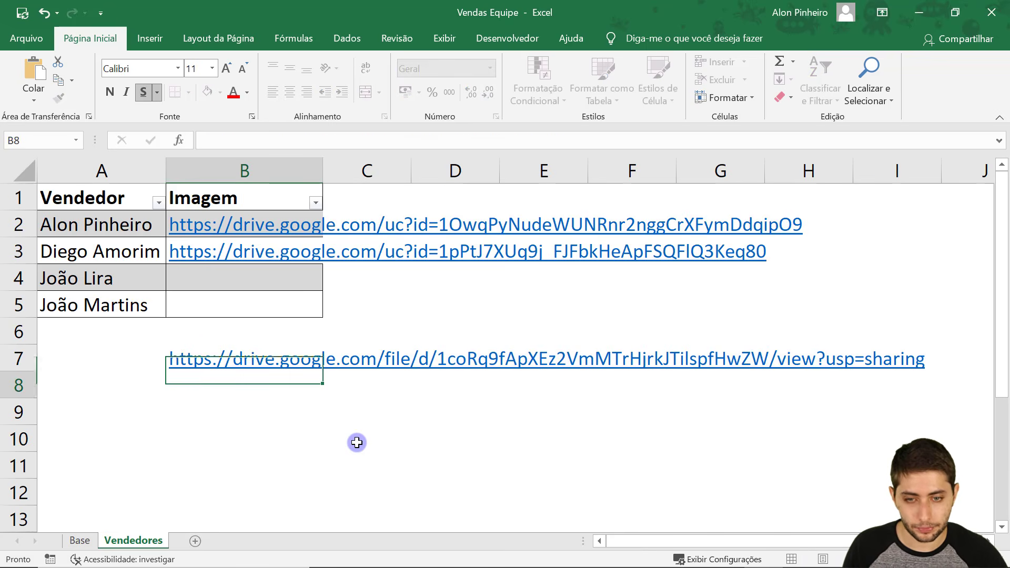
pyautogui.press('Up')
pyautogui.press('Up')
pyautogui.press('Up')
pyautogui.press('Up')
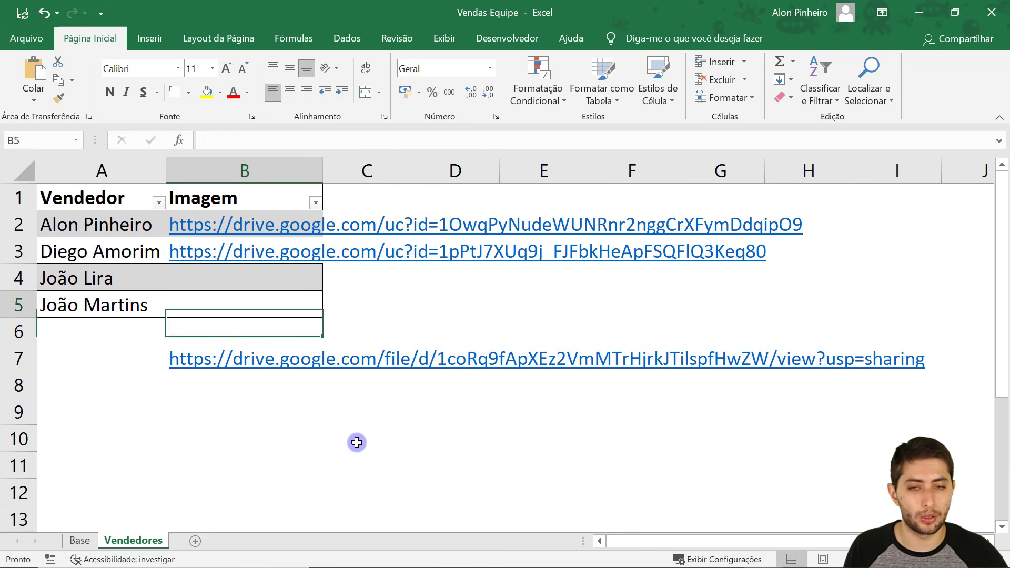
pyautogui.press('Down')
pyautogui.press('Up')
pyautogui.press('Up')
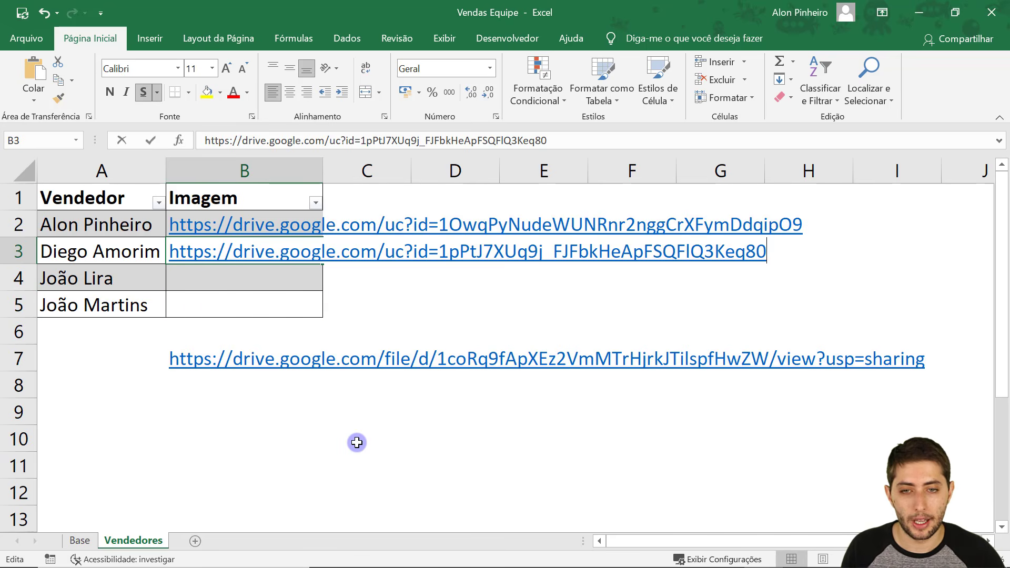
pyautogui.press('F2')
pyautogui.moveTo(444, 258); pyautogui.dragTo(152, 244)
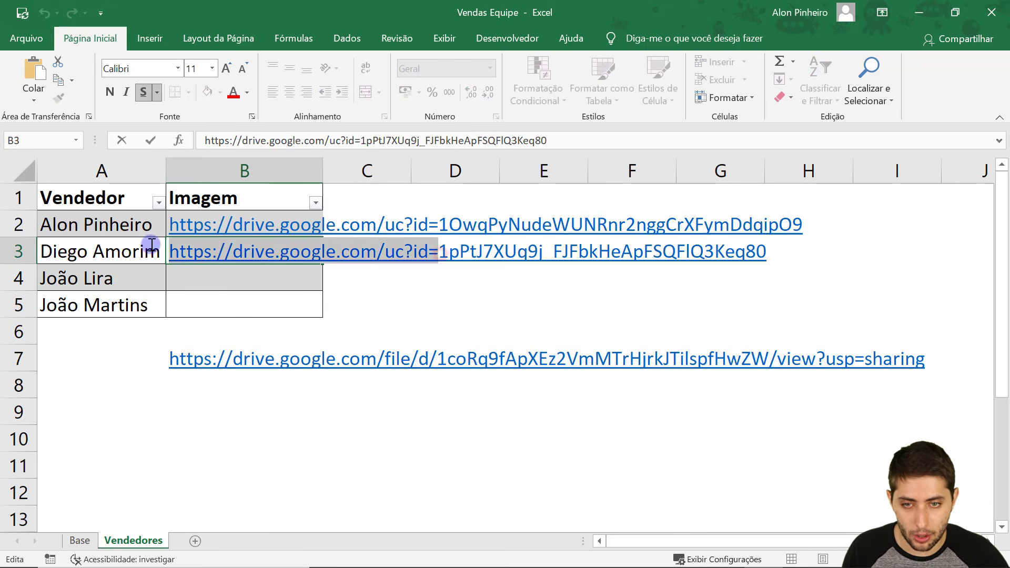
pyautogui.hotkey('ctrl', 'c')
pyautogui.click(270, 308)
pyautogui.doubleClick(258, 305)
pyautogui.hotkey('ctrl', 'v')
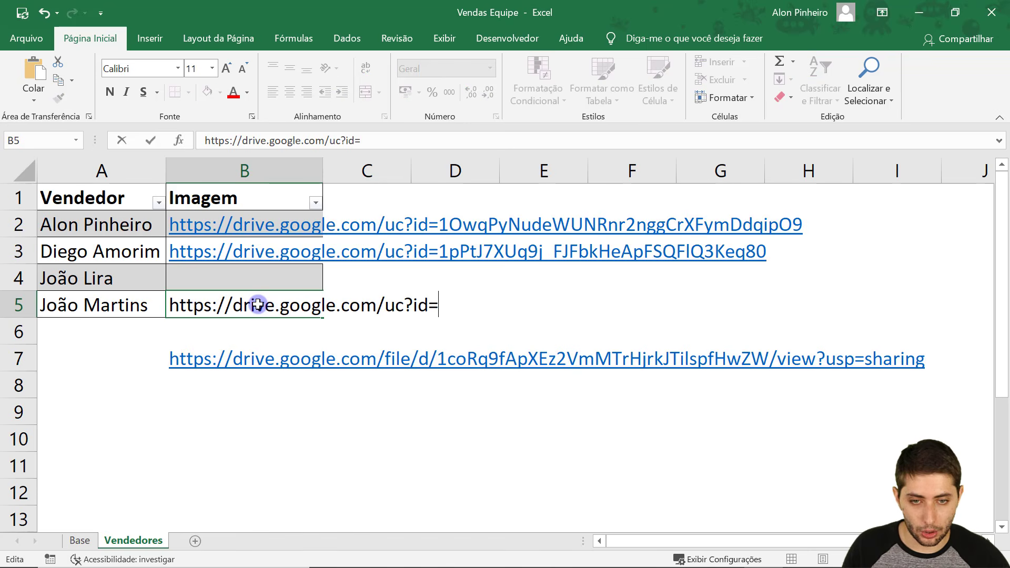
pyautogui.press('Return')
# Append B7's file ID to B5's link, then clear B7.
pyautogui.press('Down')
pyautogui.press('Down')
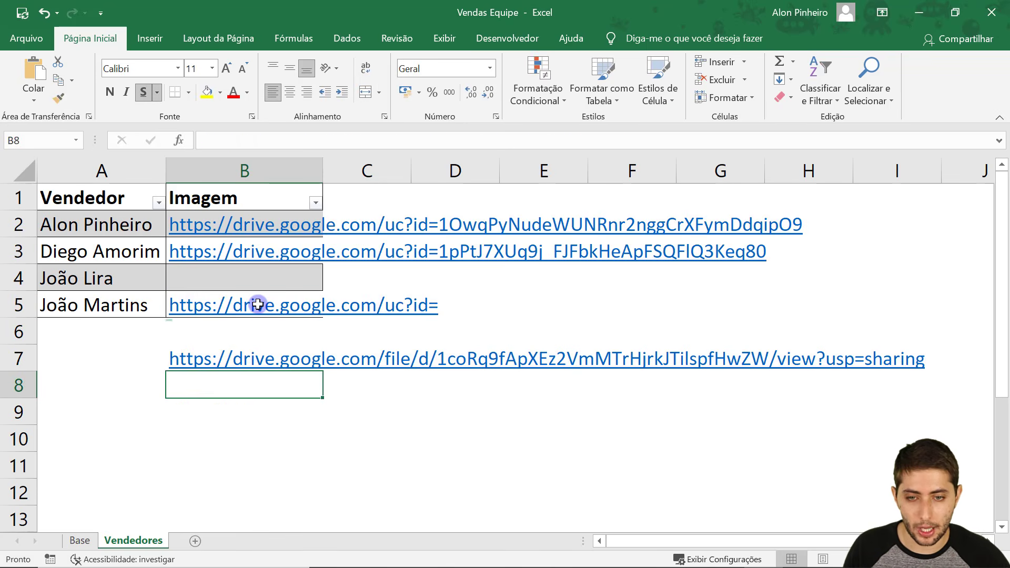
pyautogui.press('Up')
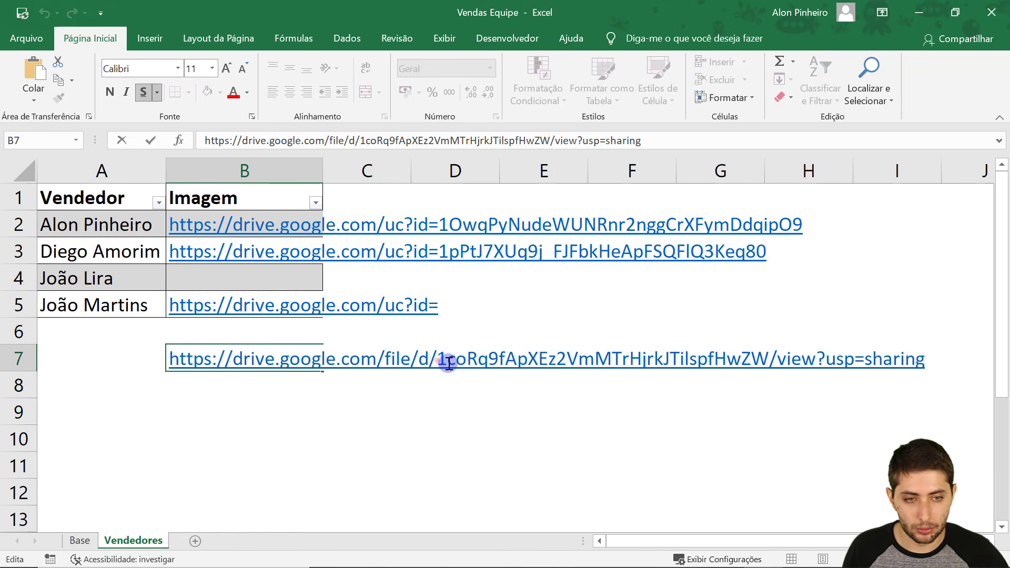
pyautogui.moveTo(449, 363); pyautogui.dragTo(759, 367)
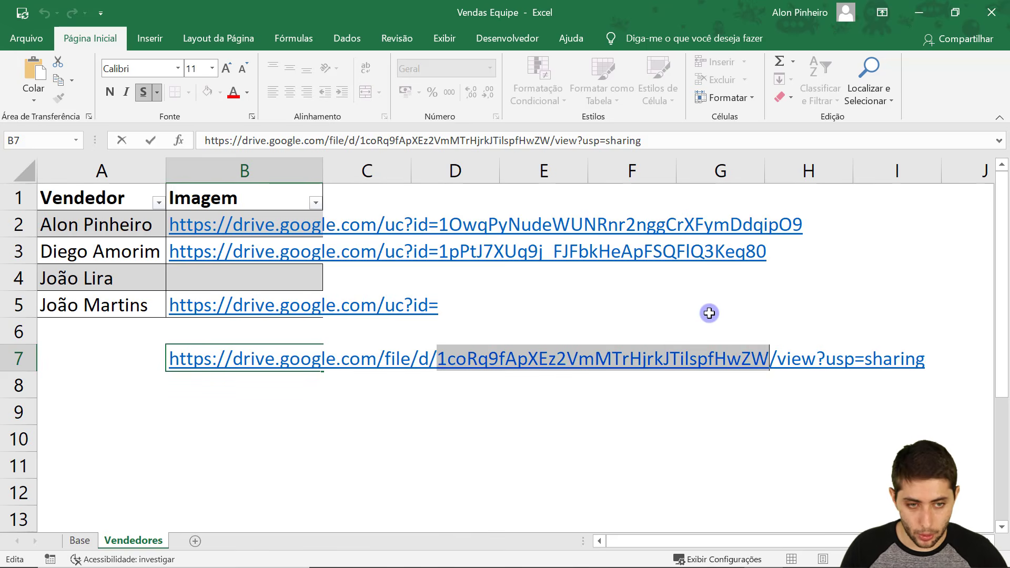
pyautogui.hotkey('ctrl', 'c')
pyautogui.press('Escape')
pyautogui.press('Up')
pyautogui.press('Up')
pyautogui.press('F2')
pyautogui.hotkey('ctrl', 'v')
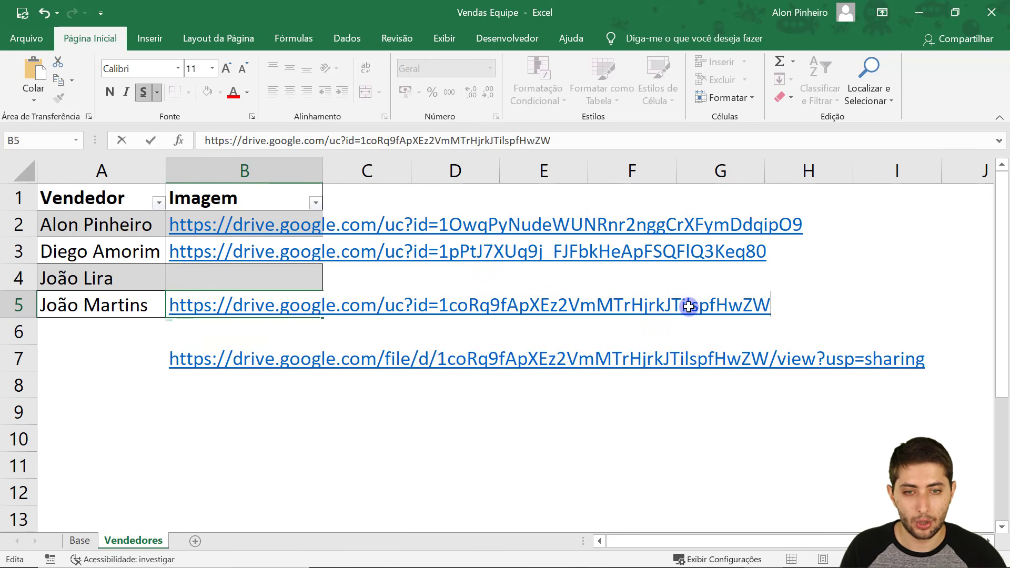
pyautogui.press('Return')
pyautogui.press('Return')
pyautogui.press('Delete')
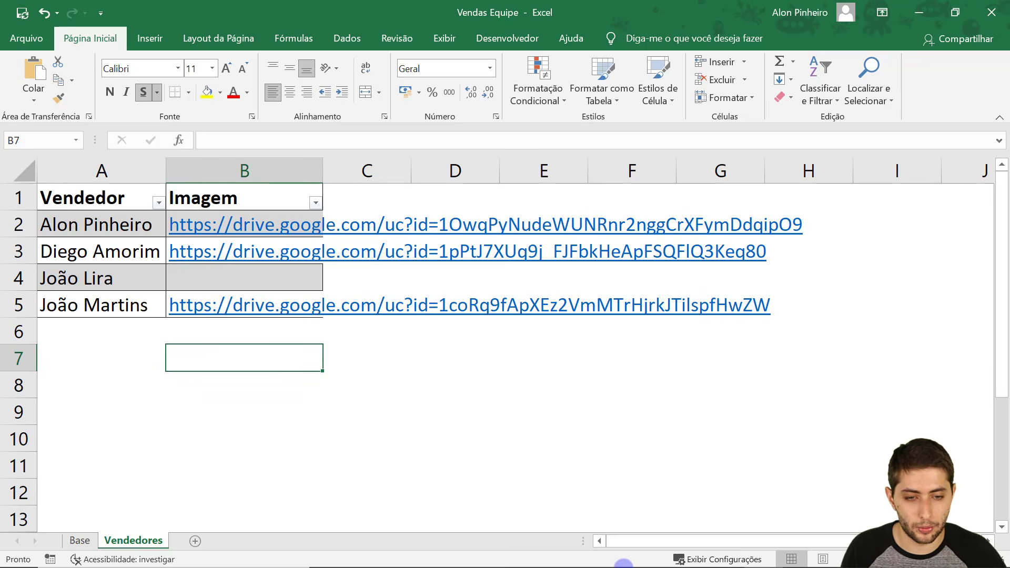
# Make Lira.png viewable by anyone with the link and select its share URL.
pyautogui.click(526, 552)
pyautogui.click(470, 491)
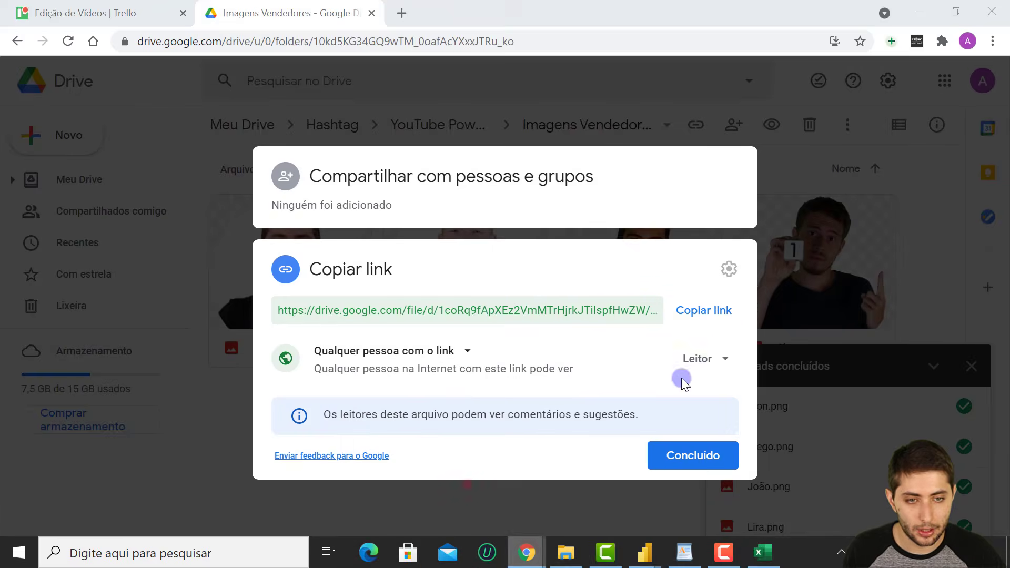
pyautogui.click(786, 235)
pyautogui.rightClick(782, 234)
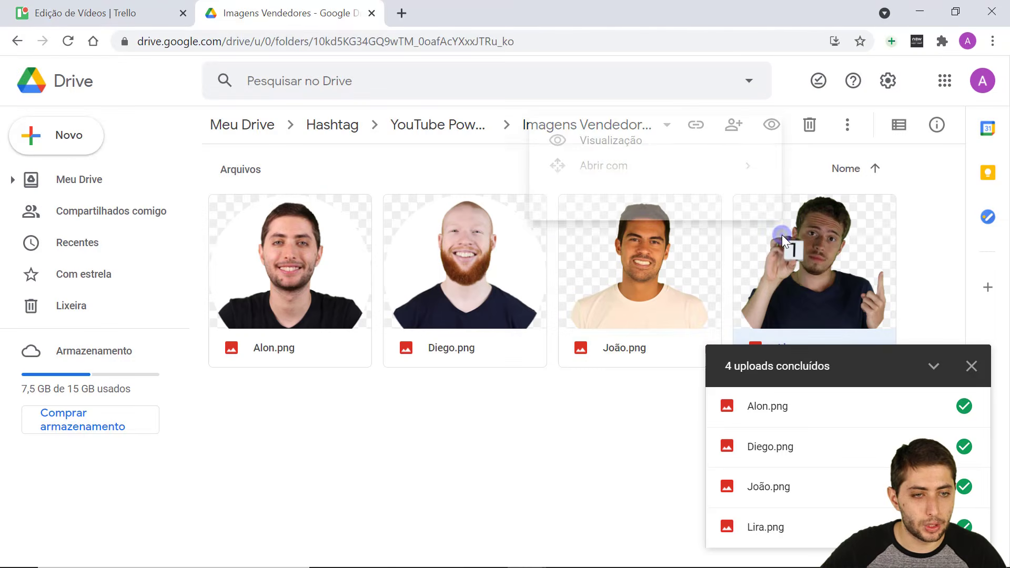
pyautogui.click(534, 260)
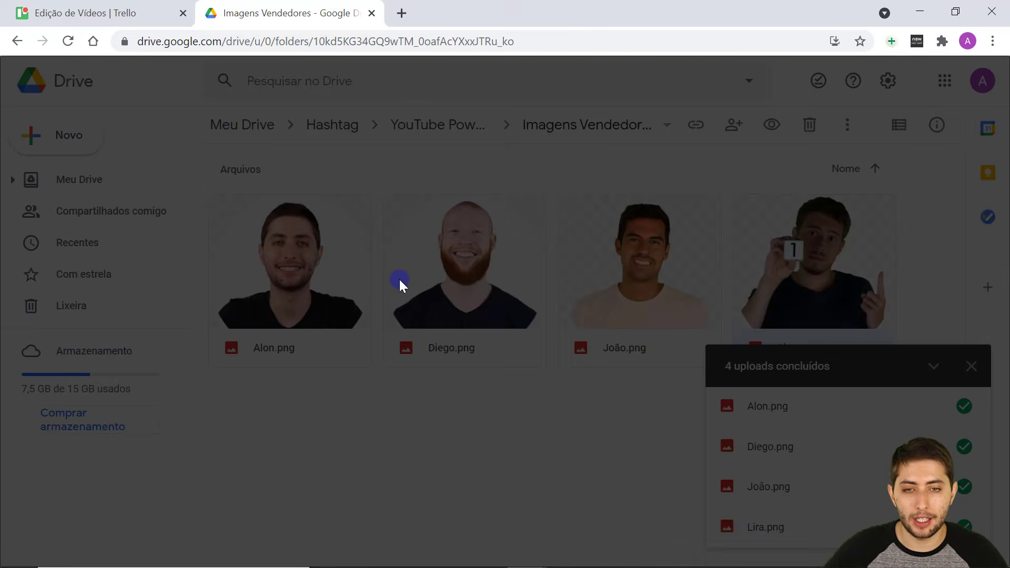
pyautogui.click(351, 376)
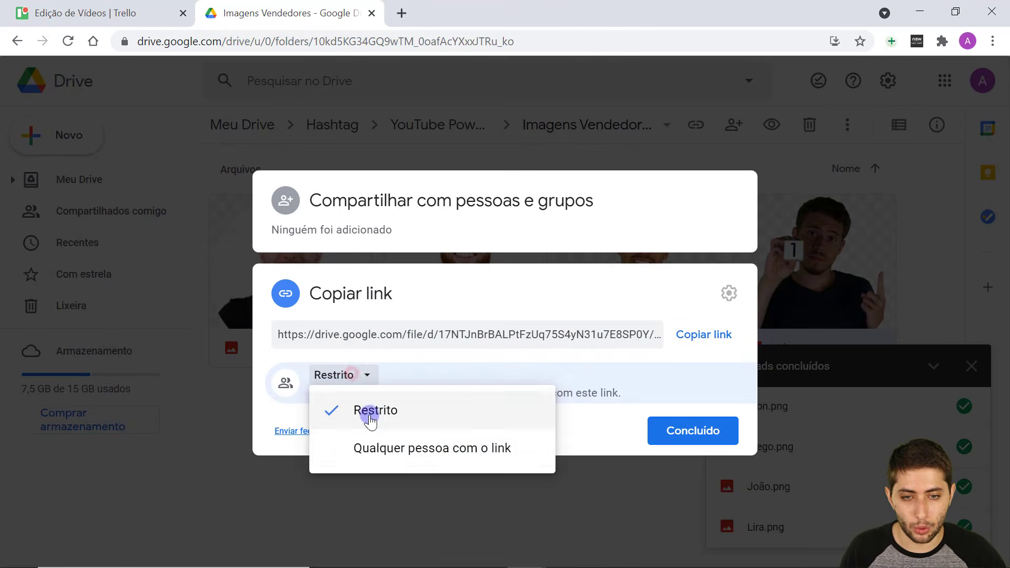
pyautogui.click(385, 445)
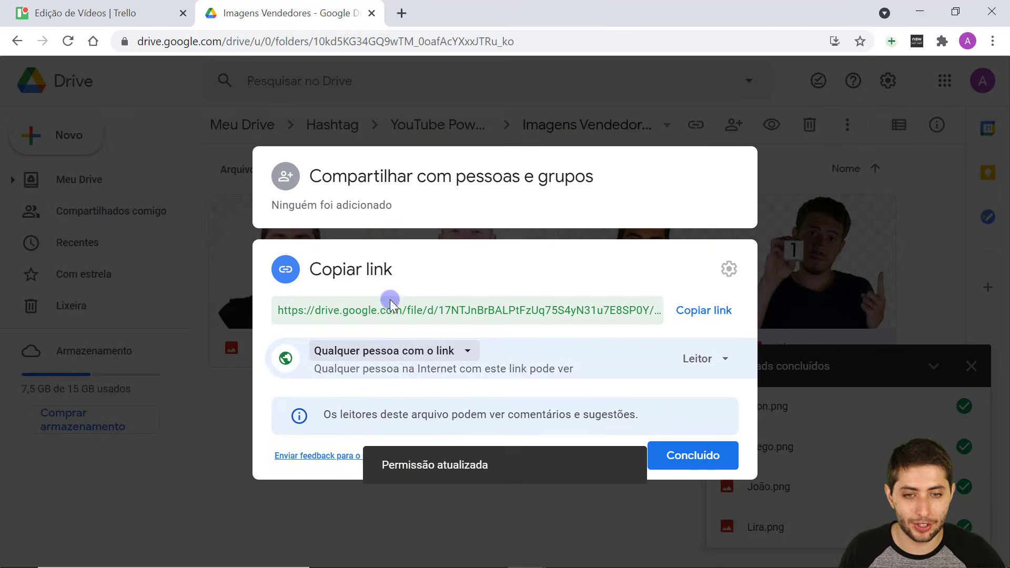
pyautogui.click(390, 308)
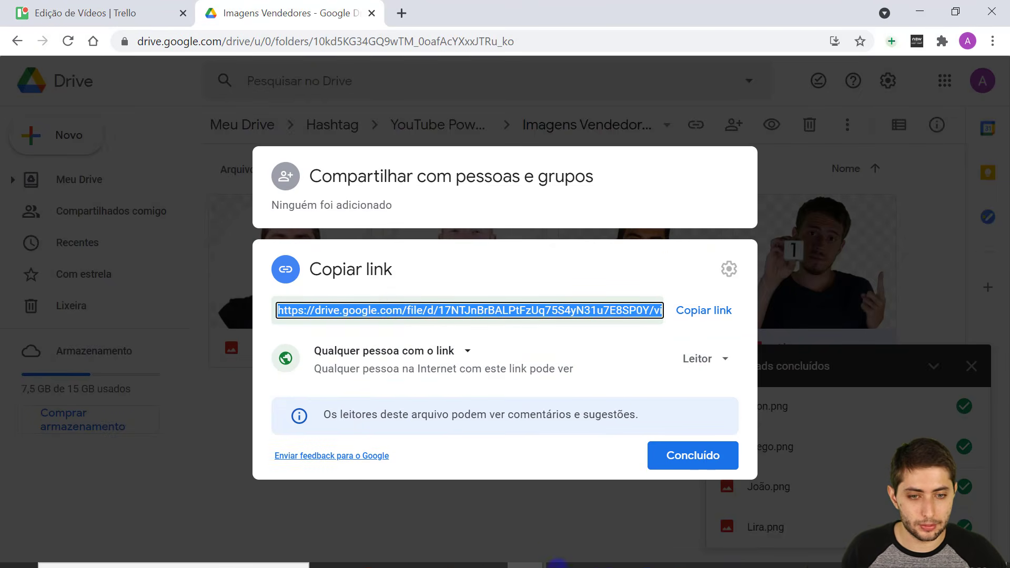
# Paste Lira's share link into B7 and copy B5's uc?id= prefix into B4.
pyautogui.moveTo(566, 557)
pyautogui.click(760, 553)
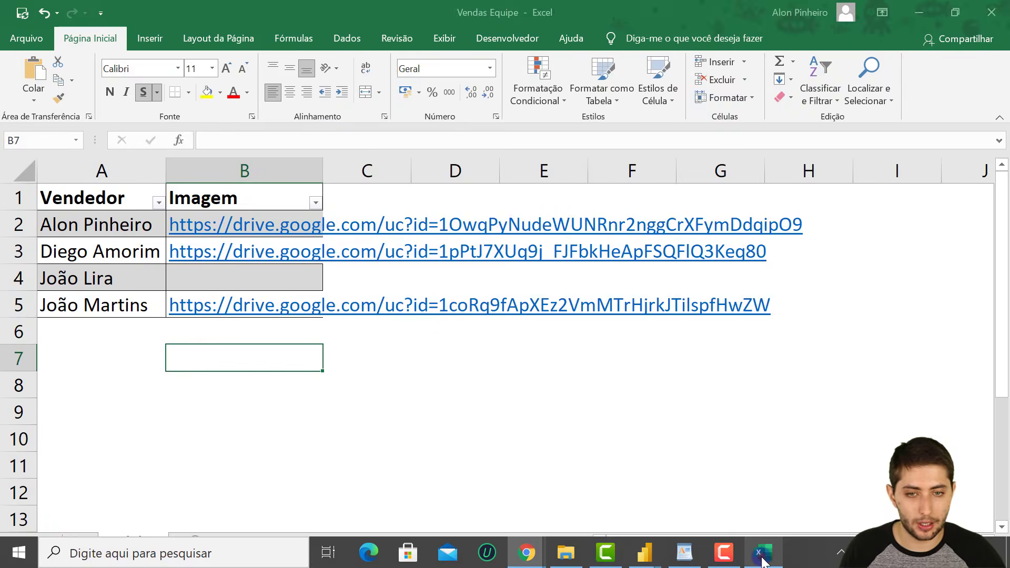
pyautogui.hotkey('ctrl', 'v')
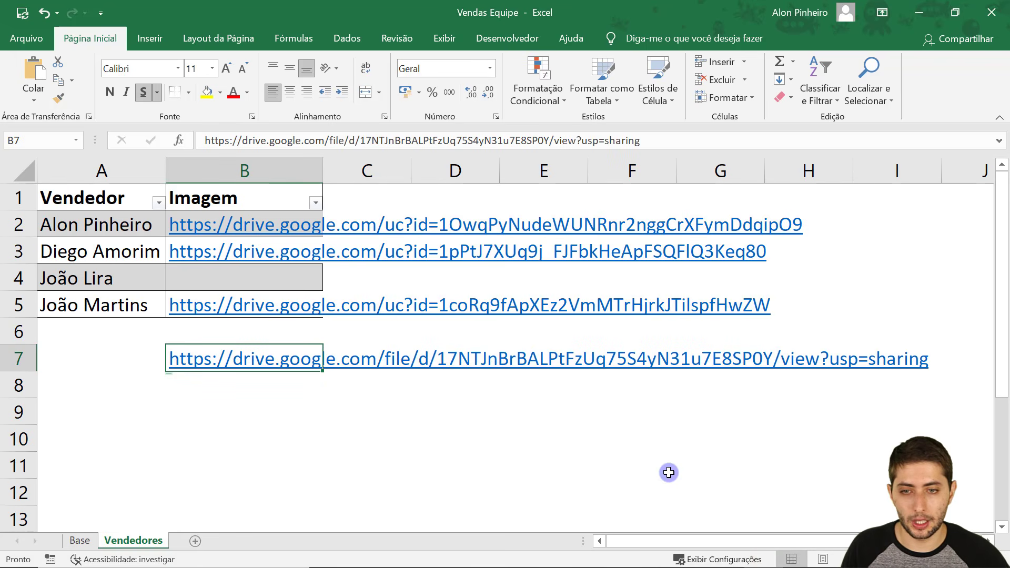
pyautogui.press('Up')
pyautogui.press('Up')
pyautogui.press('F2')
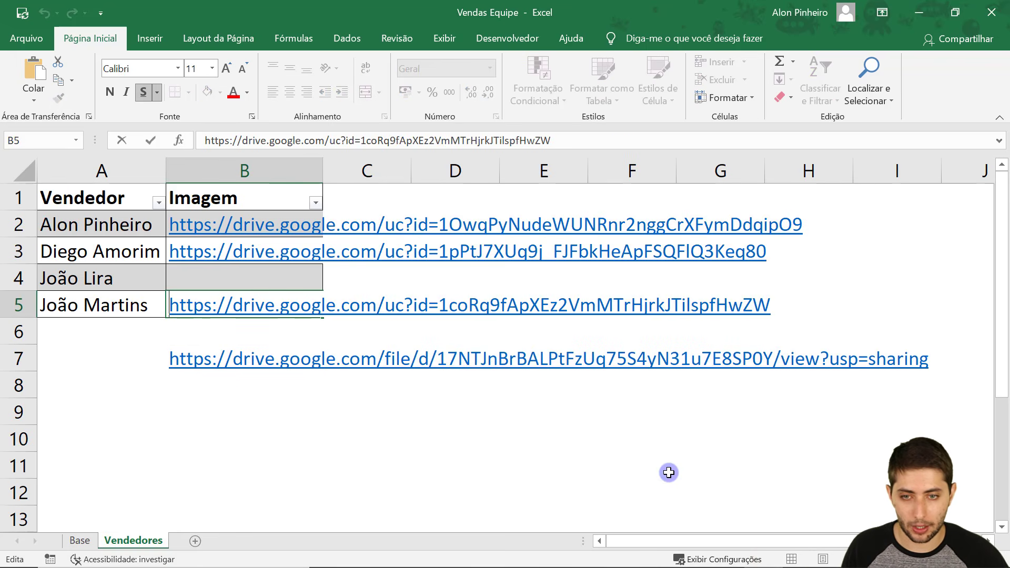
pyautogui.hotkey('shift', 'Home')
pyautogui.press('Home')
pyautogui.hotkey('shift', 'Right')
pyautogui.hotkey('shift', 'Right')
pyautogui.hotkey('shift', 'Right')
pyautogui.hotkey('shift', 'Right')
pyautogui.hotkey('shift', 'Right')
pyautogui.hotkey('shift', 'Right')
pyautogui.hotkey('shift', 'Right')
pyautogui.hotkey('shift', 'Right')
pyautogui.hotkey('shift', 'Right')
pyautogui.hotkey('shift', 'Right')
pyautogui.hotkey('shift', 'Right')
pyautogui.hotkey('shift', 'Right')
pyautogui.hotkey('shift', 'Right')
pyautogui.hotkey('shift', 'Right')
pyautogui.hotkey('shift', 'Right')
pyautogui.hotkey('shift', 'Right')
pyautogui.hotkey('shift', 'Right')
pyautogui.hotkey('shift', 'Right')
pyautogui.hotkey('shift', 'Right')
pyautogui.hotkey('shift', 'Right')
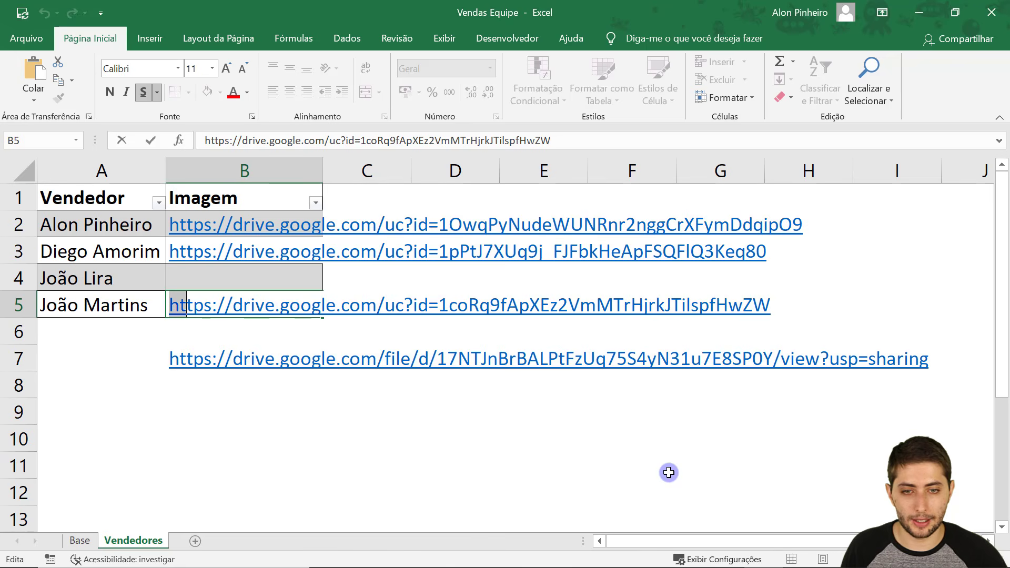
pyautogui.hotkey('shift', 'Right')
pyautogui.hotkey('shift', 'Right')
pyautogui.hotkey('shift', 'Right')
pyautogui.hotkey('shift', 'Right')
pyautogui.hotkey('shift', 'Right')
pyautogui.hotkey('shift', 'Right')
pyautogui.hotkey('shift', 'Right')
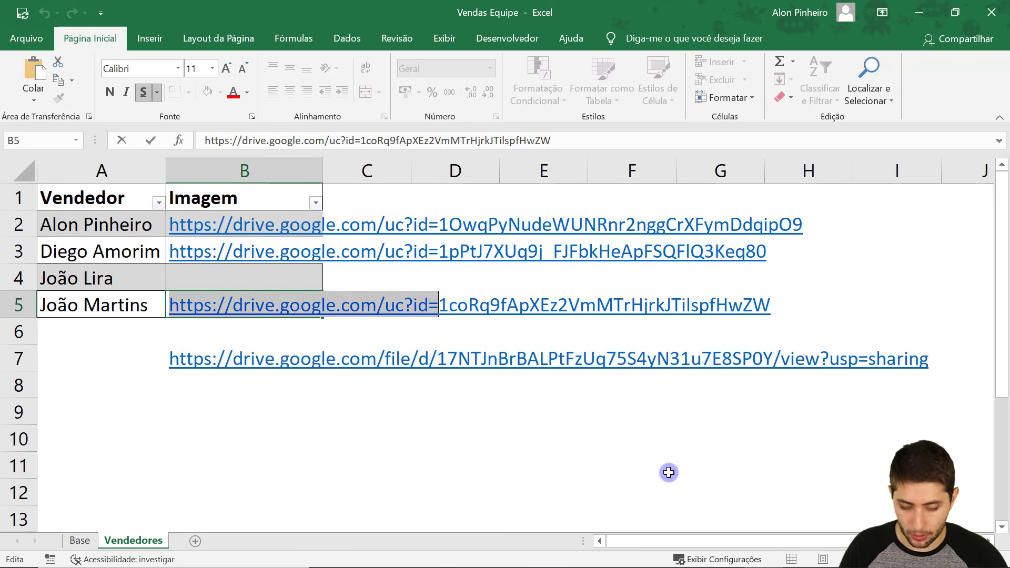
pyautogui.hotkey('ctrl', 'c')
pyautogui.press('Escape')
pyautogui.press('Up')
pyautogui.hotkey('ctrl', 'v')
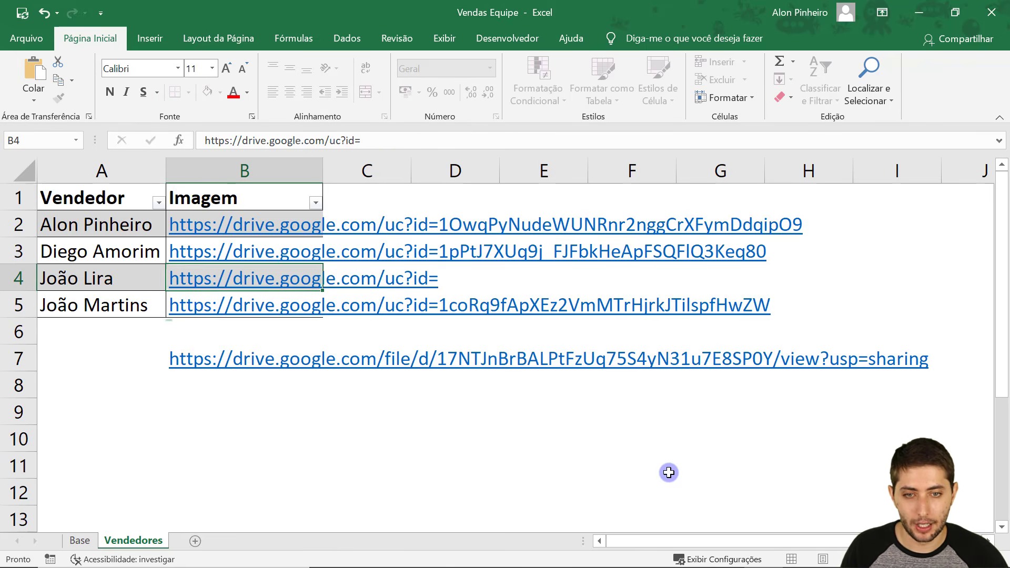
# Append the file ID from B7 to B4's link, then delete B7's leftover link.
pyautogui.press('Down')
pyautogui.press('Down')
pyautogui.press('Down')
pyautogui.press('F2')
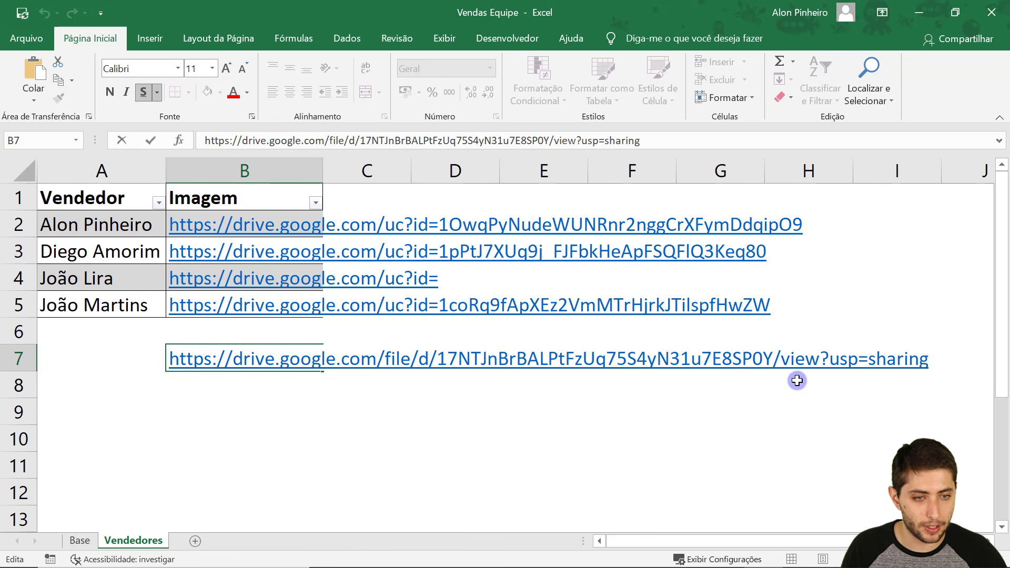
pyautogui.moveTo(778, 355); pyautogui.dragTo(438, 356)
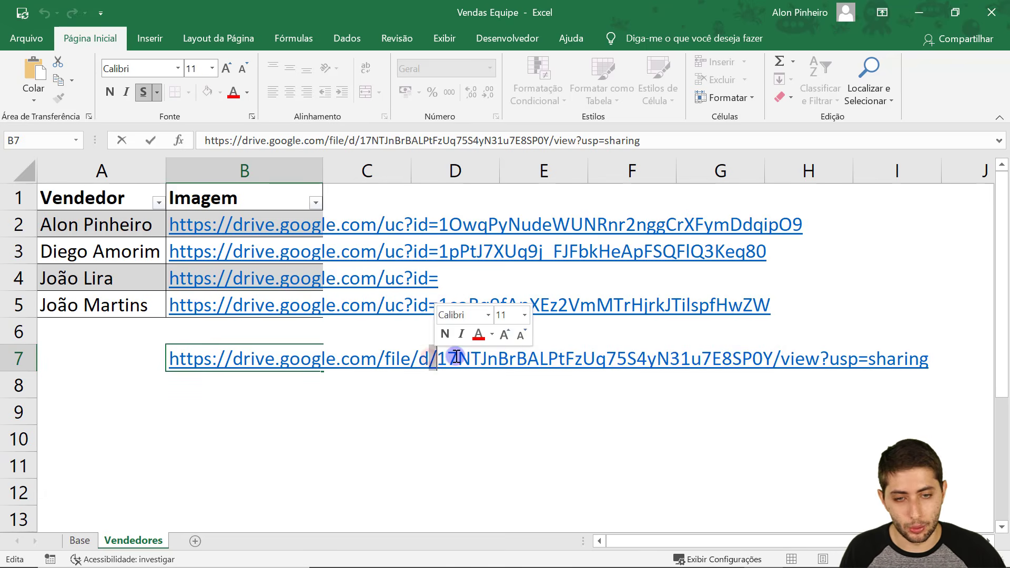
pyautogui.click(299, 317)
pyautogui.press('Up')
pyautogui.press('F2')
pyautogui.hotkey('ctrl', 'v')
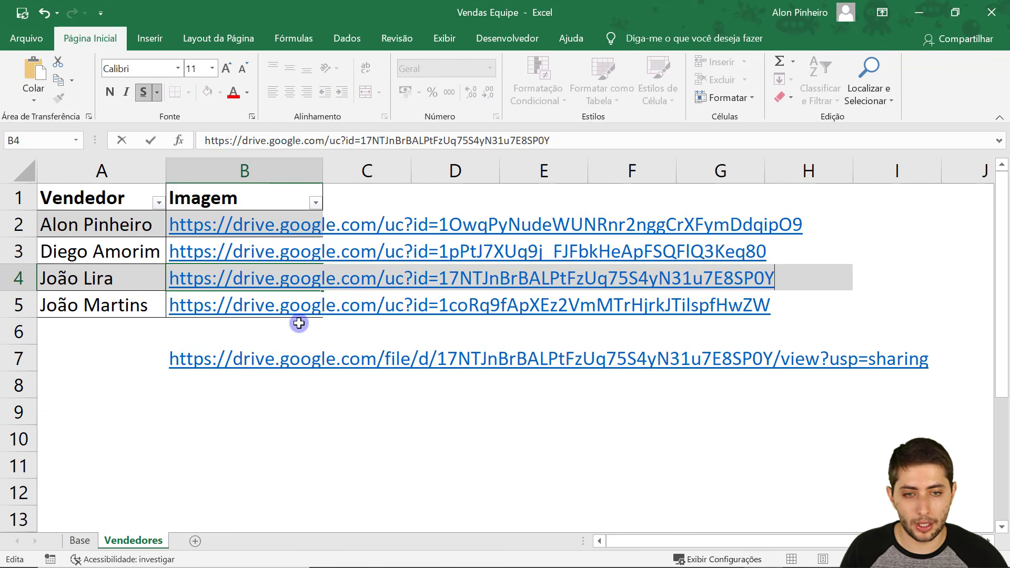
pyautogui.press('Return')
pyautogui.press('Down')
pyautogui.press('Down')
pyautogui.press('Delete')
# Save the workbook and review B2's URL prefix before returning to A1.
pyautogui.hotkey('ctrl', 'Home')
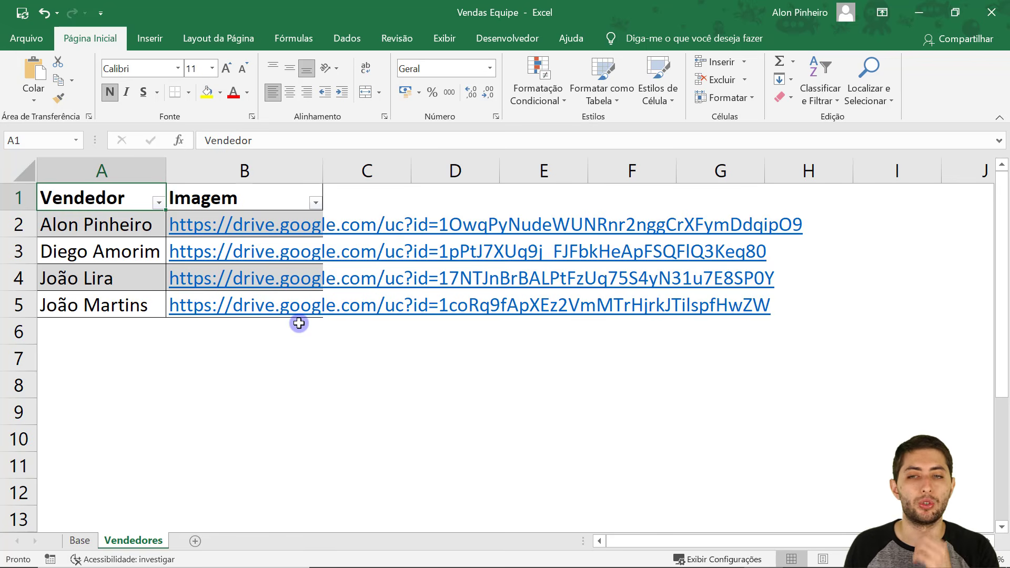
pyautogui.click(23, 14)
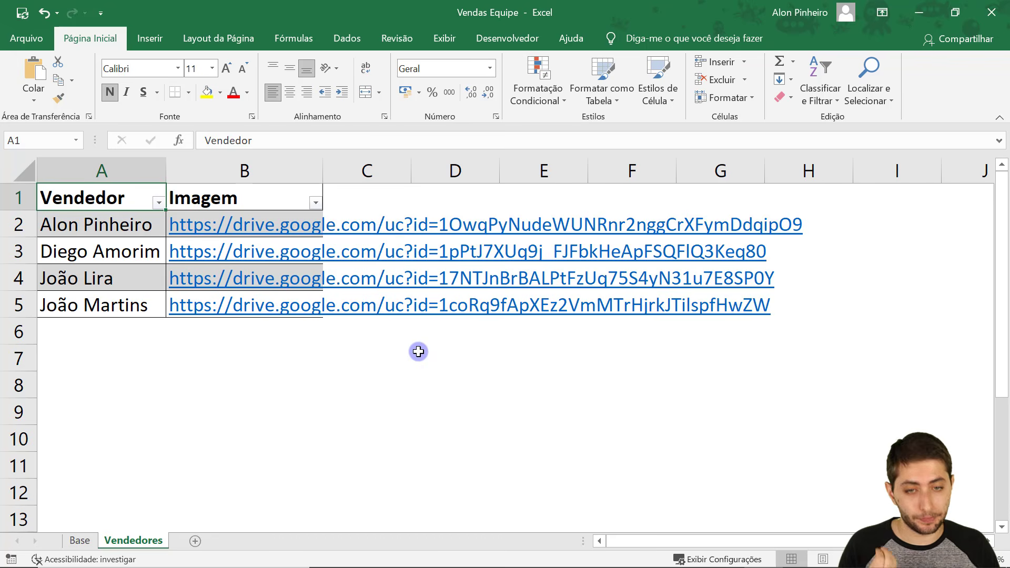
pyautogui.click(317, 364)
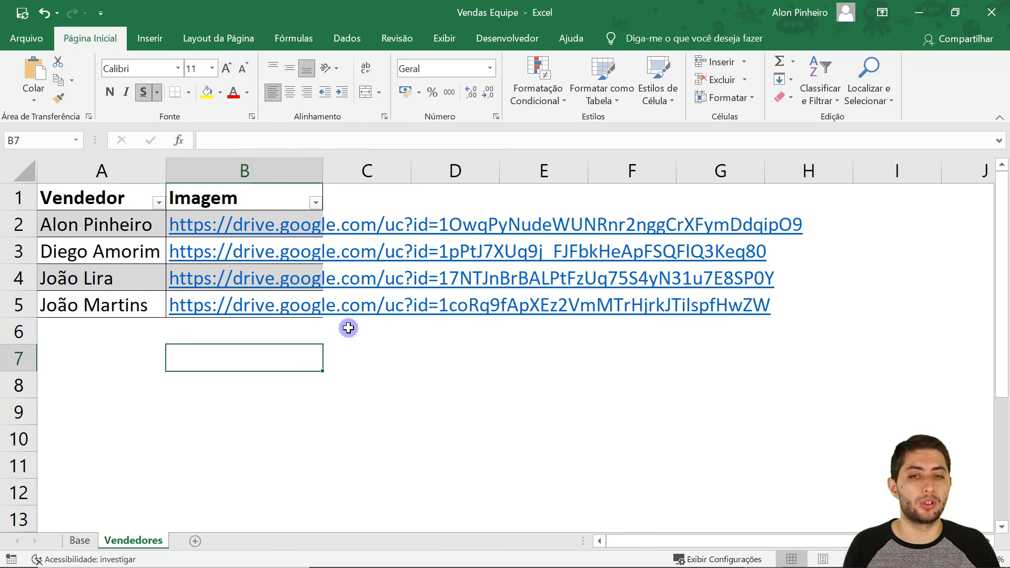
pyautogui.press('Up')
pyautogui.press('Up')
pyautogui.press('Up')
pyautogui.press('Up')
pyautogui.press('Up')
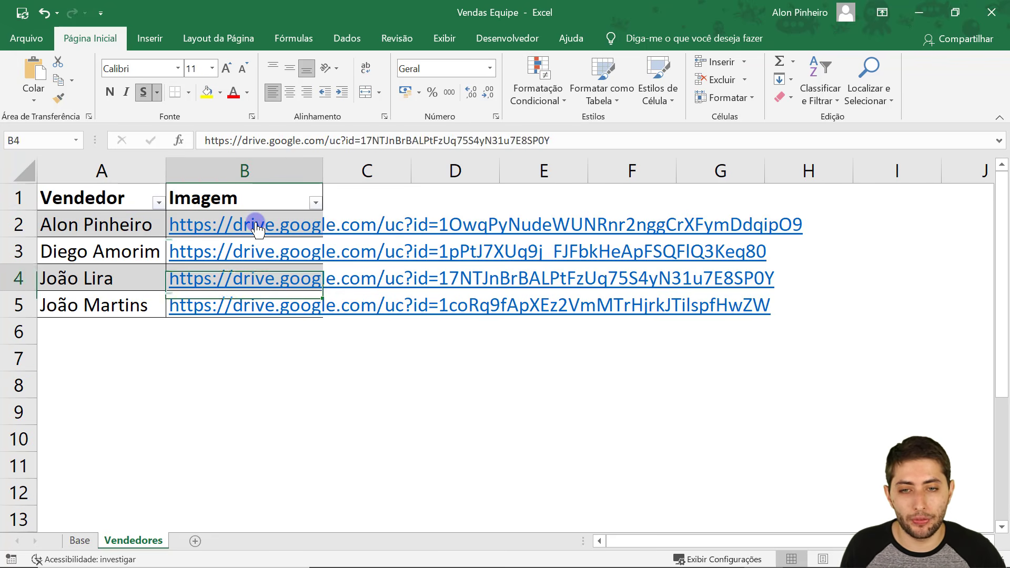
pyautogui.press('F2')
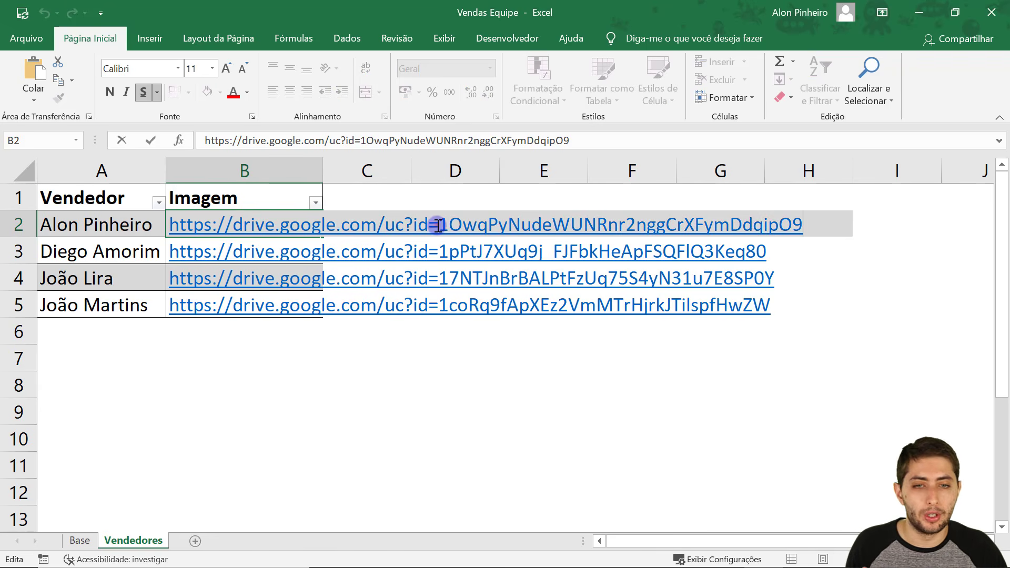
pyautogui.moveTo(438, 227); pyautogui.dragTo(174, 230)
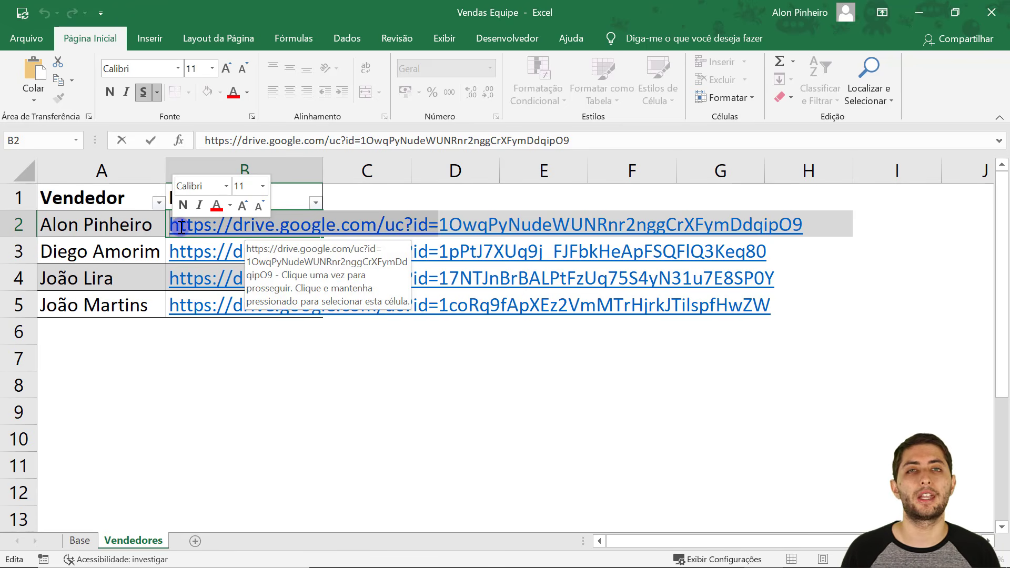
pyautogui.press('Escape')
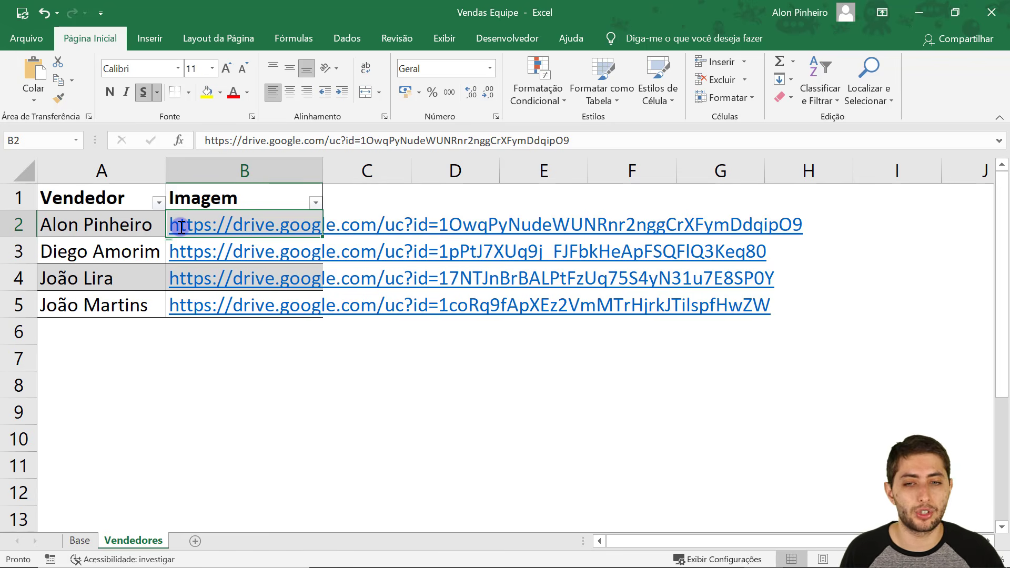
pyautogui.click(143, 198)
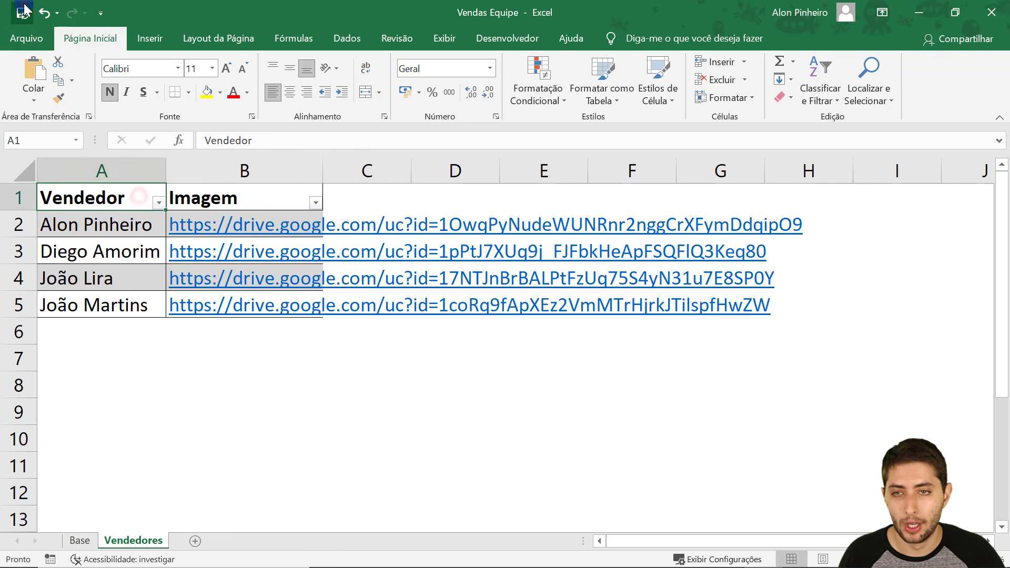
# Close Excel and import Vendas Equipe.xlsx from the 04-25 folder into Power BI.
pyautogui.click(992, 12)
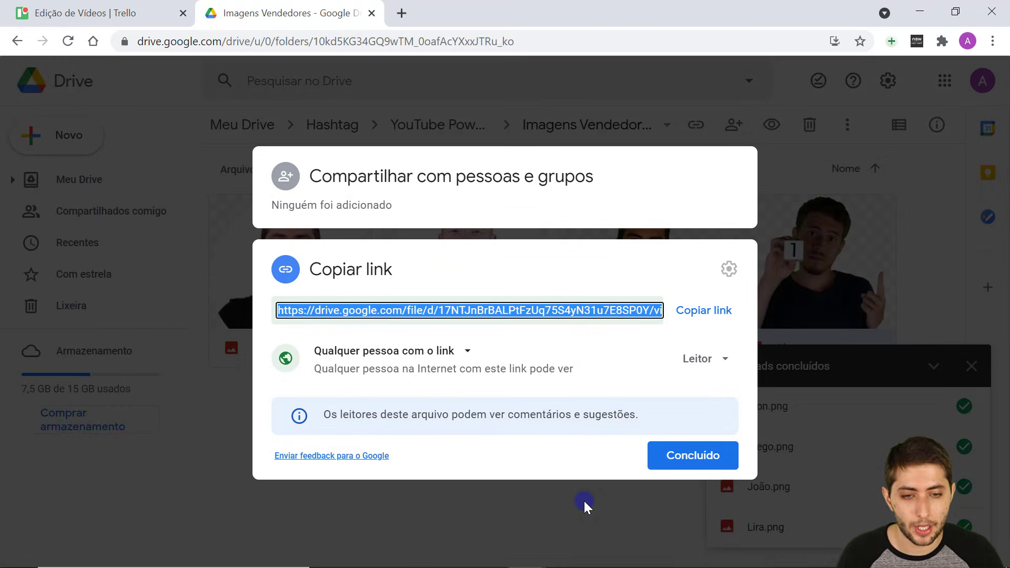
pyautogui.moveTo(585, 567)
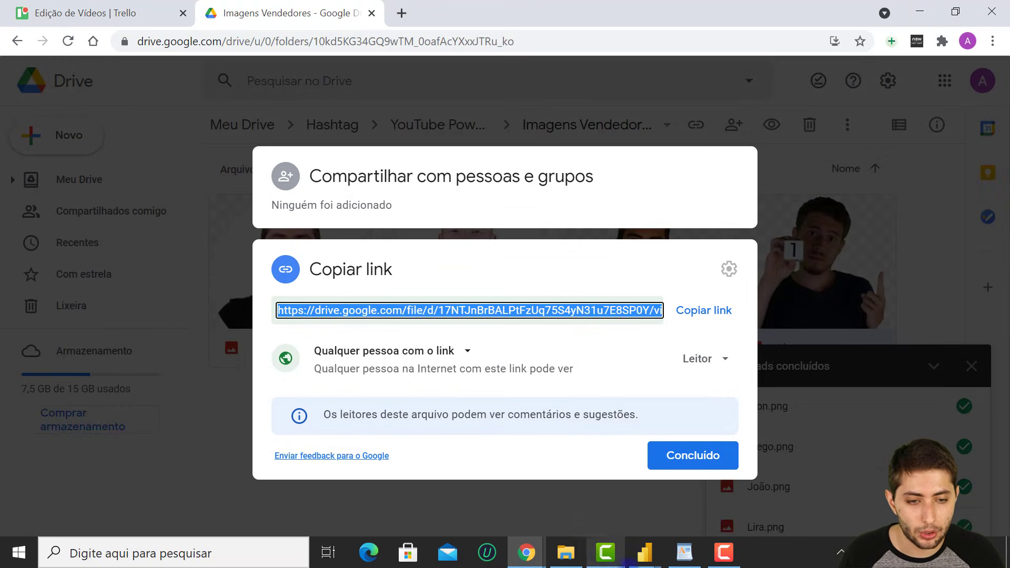
pyautogui.click(642, 564)
pyautogui.click(680, 485)
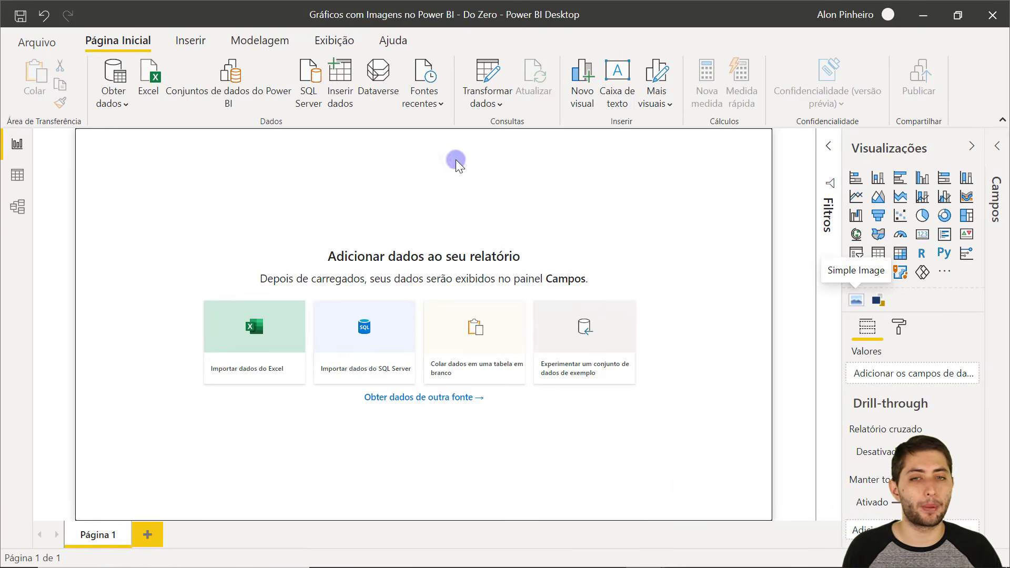
pyautogui.click(149, 66)
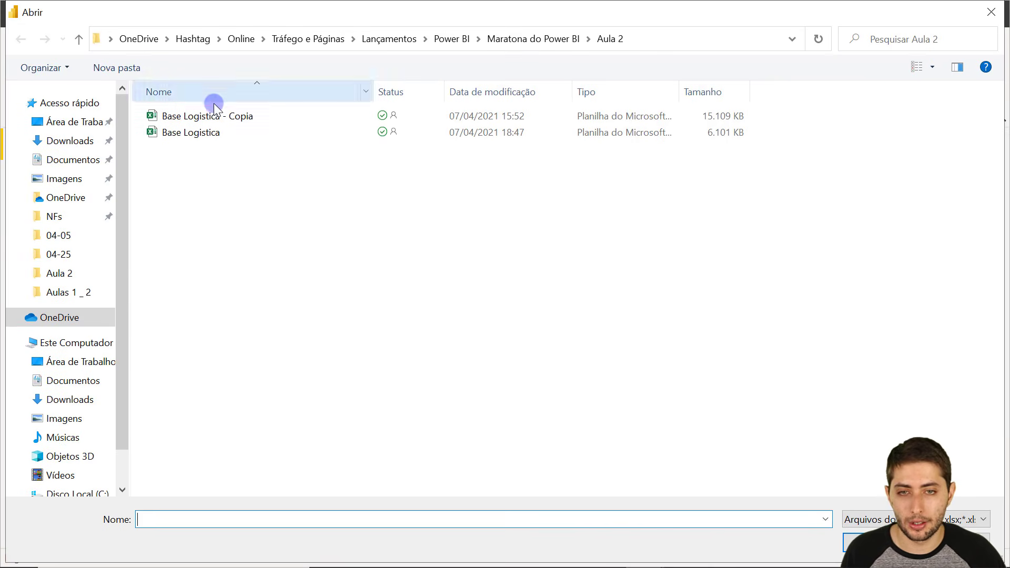
pyautogui.click(79, 254)
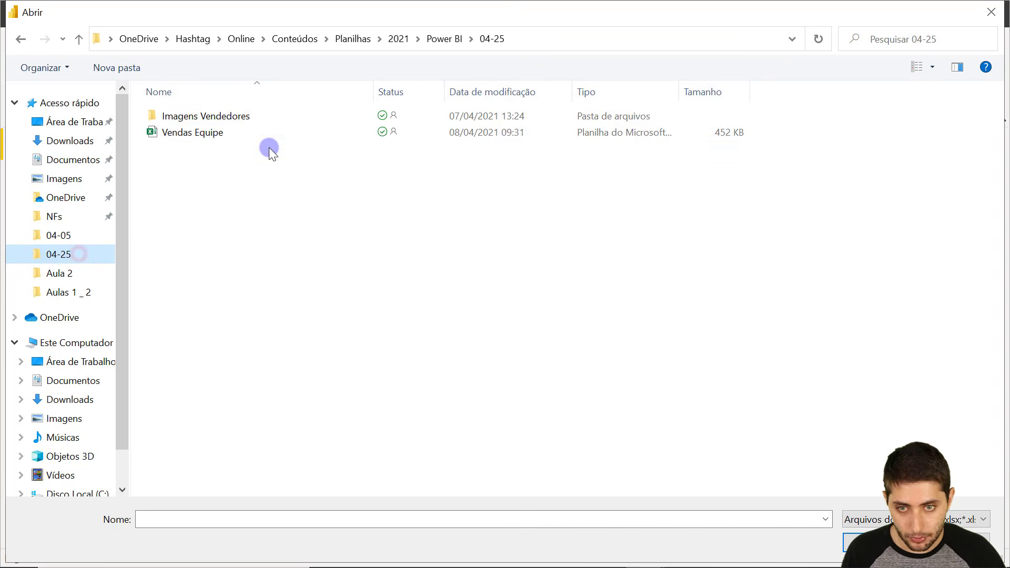
pyautogui.click(235, 134)
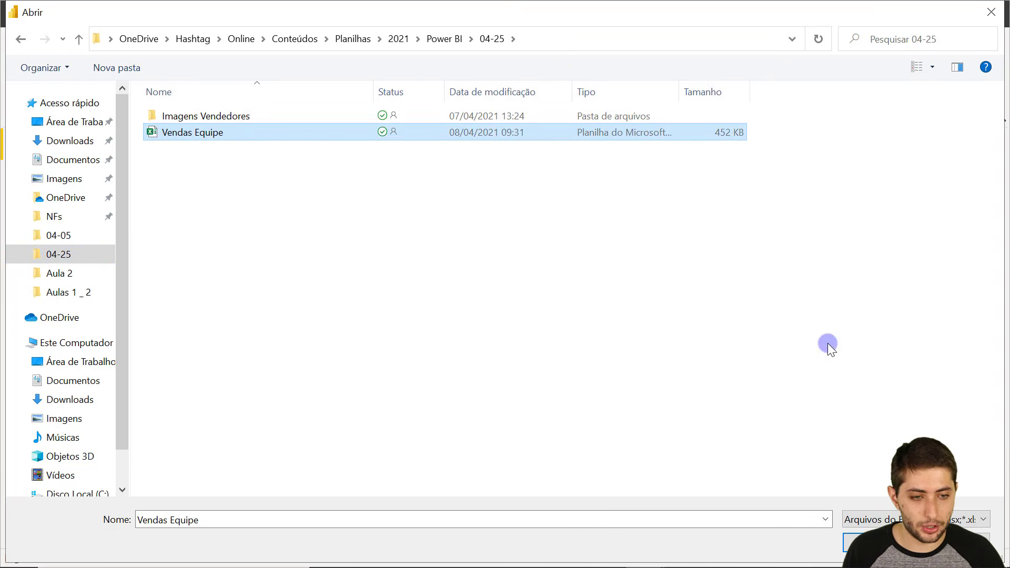
pyautogui.click(867, 541)
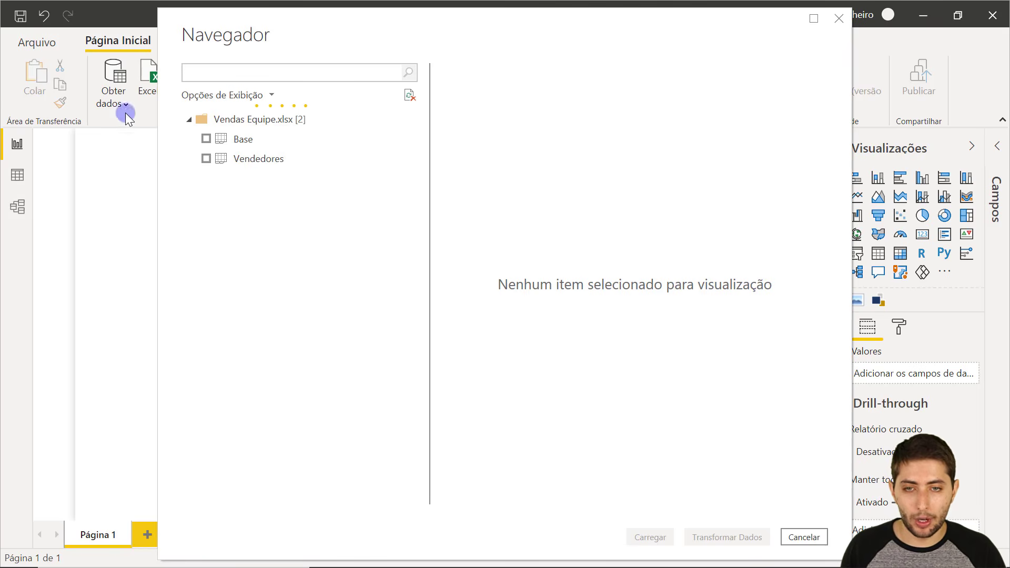
# Tick the Base and Vendedores sheets in the Navigator for import.
pyautogui.click(206, 138)
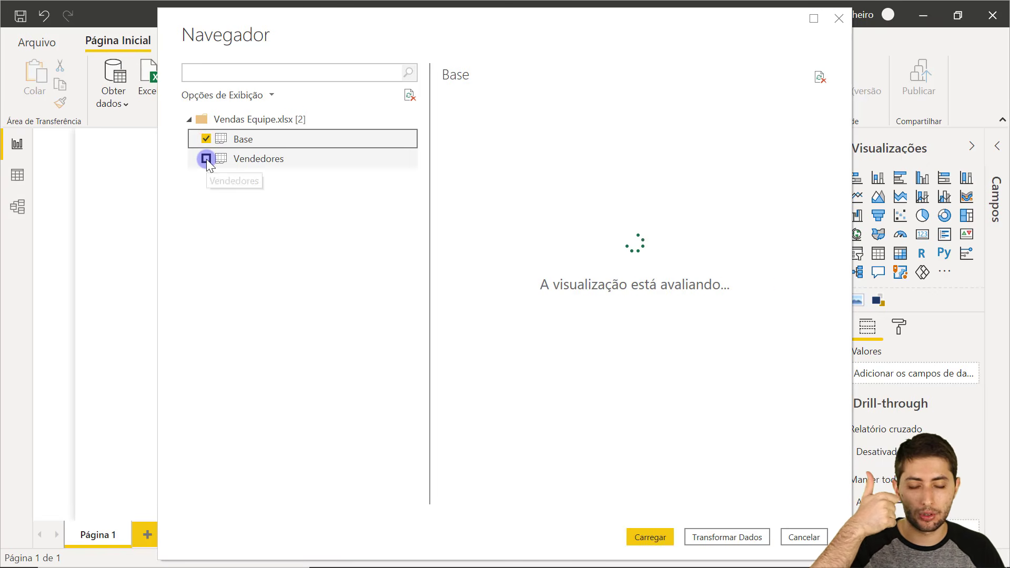
pyautogui.click(206, 159)
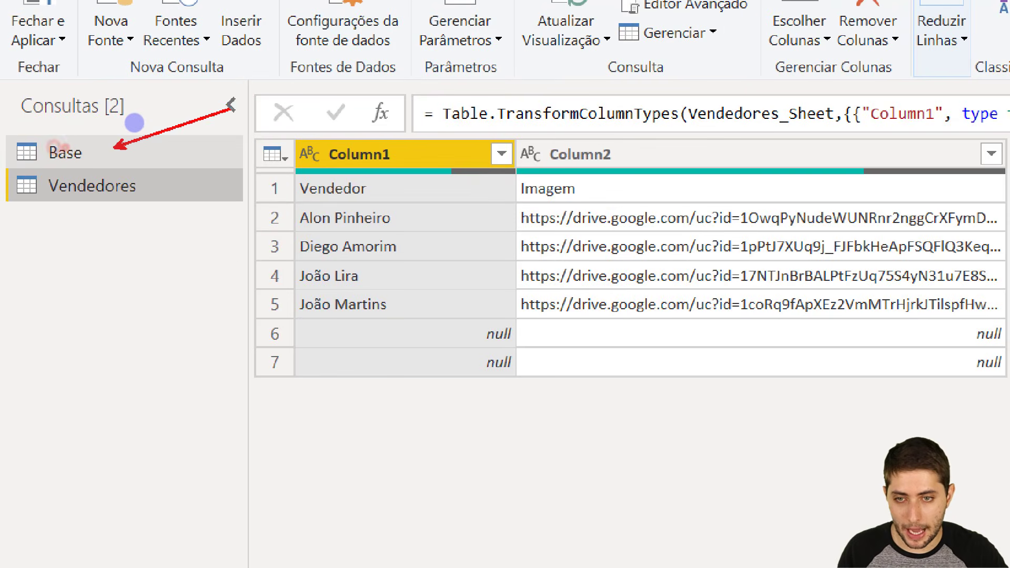
# Inspect the null cells in rows 6 and 7 of the Vendedores preview.
pyautogui.moveTo(232, 108); pyautogui.dragTo(236, 106)
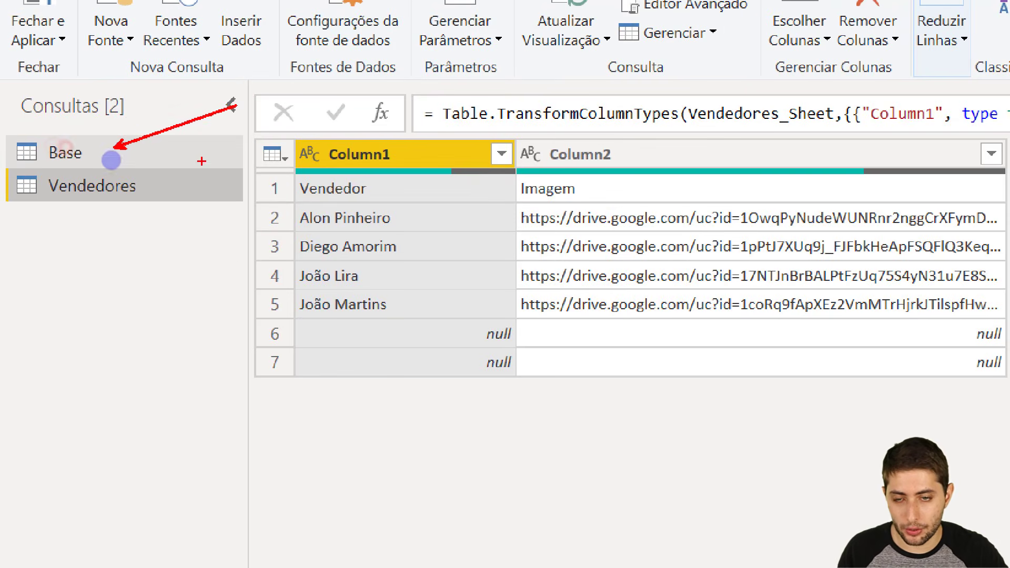
pyautogui.moveTo(156, 192); pyautogui.dragTo(209, 170)
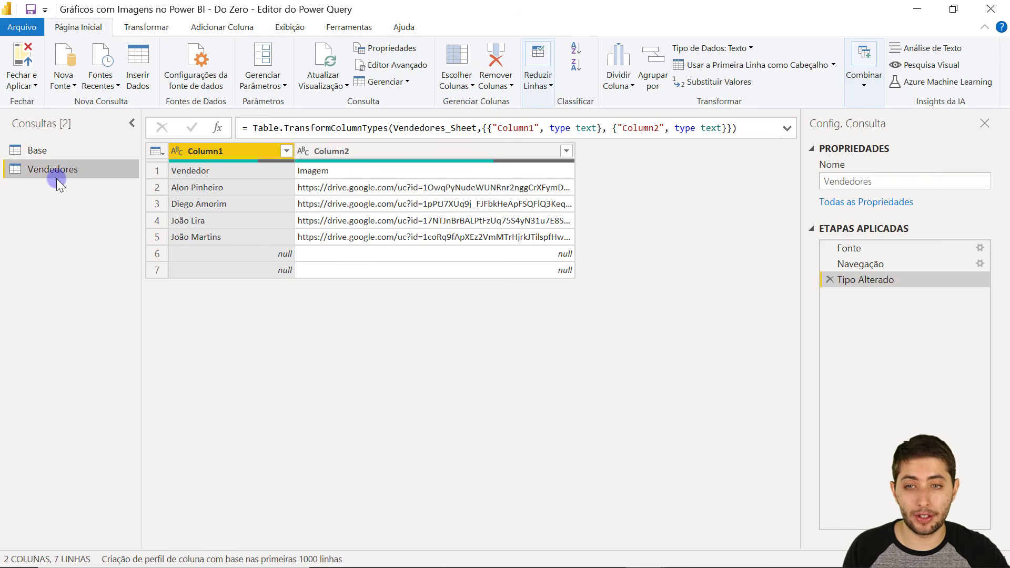
pyautogui.click(276, 260)
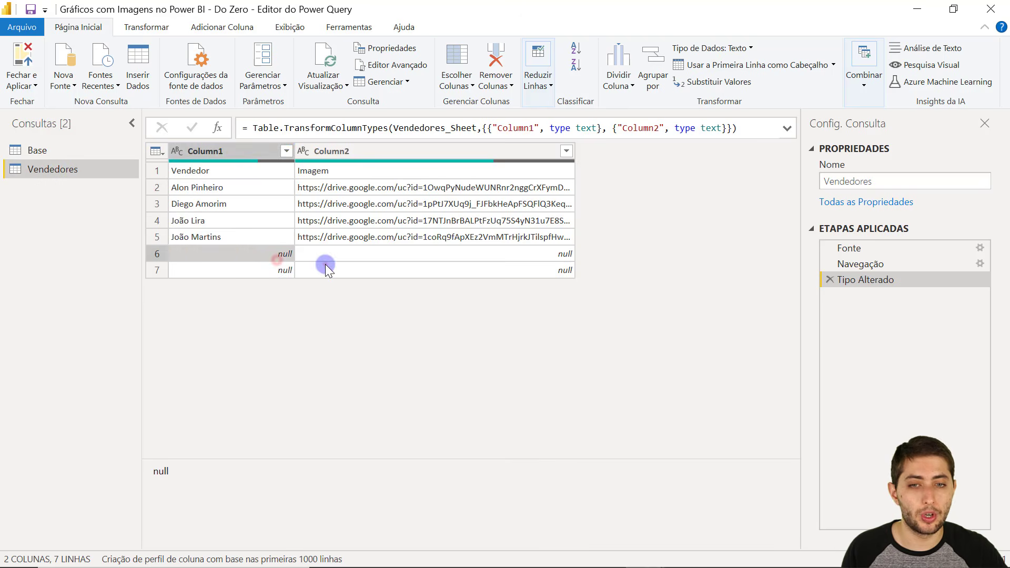
pyautogui.click(325, 264)
pyautogui.click(288, 267)
pyautogui.click(293, 253)
pyautogui.click(314, 259)
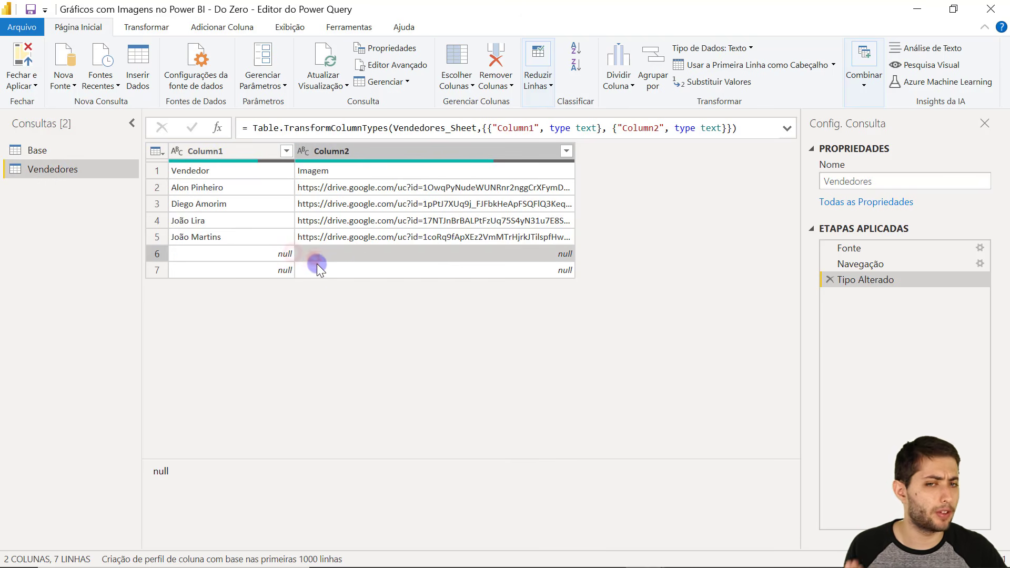
pyautogui.click(321, 272)
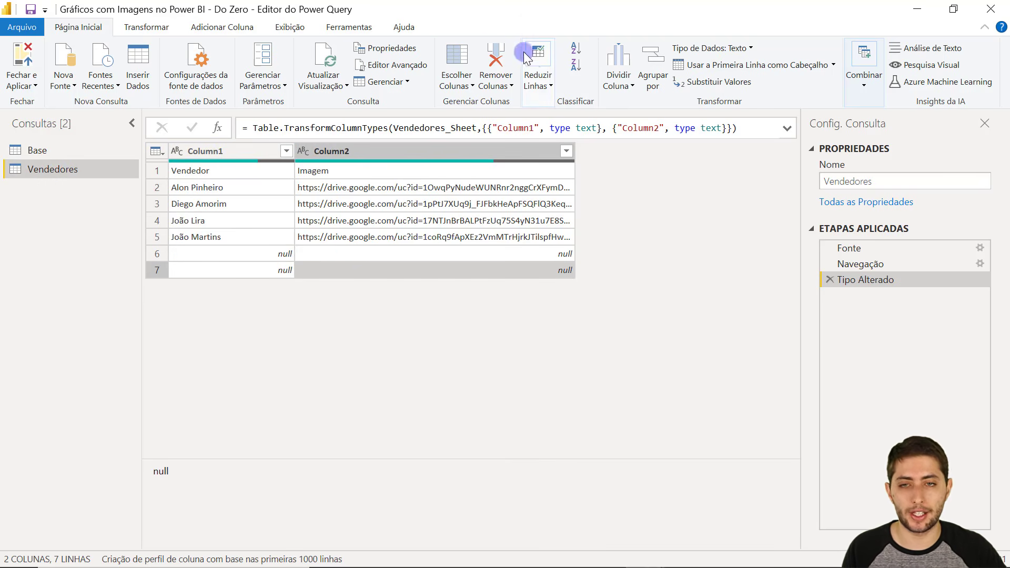
# Remove the blank rows and promote the first row to Vendedor and Imagem headers.
pyautogui.click(536, 79)
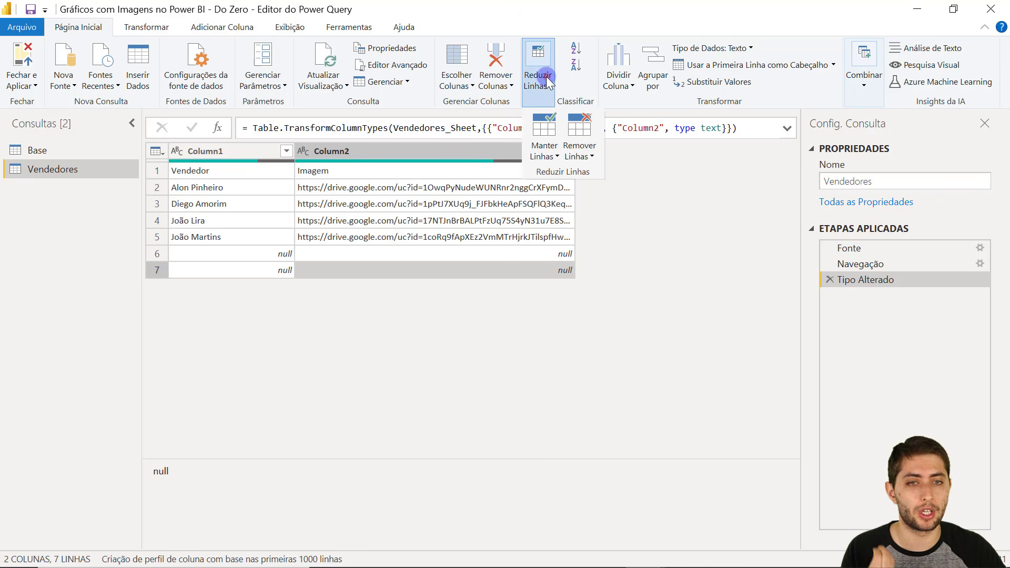
pyautogui.click(584, 141)
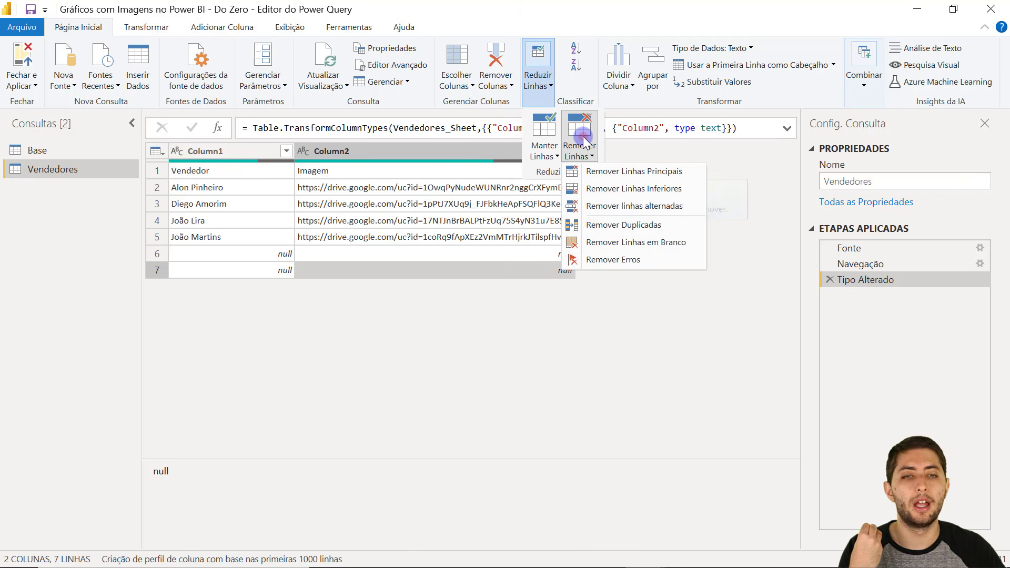
pyautogui.click(626, 243)
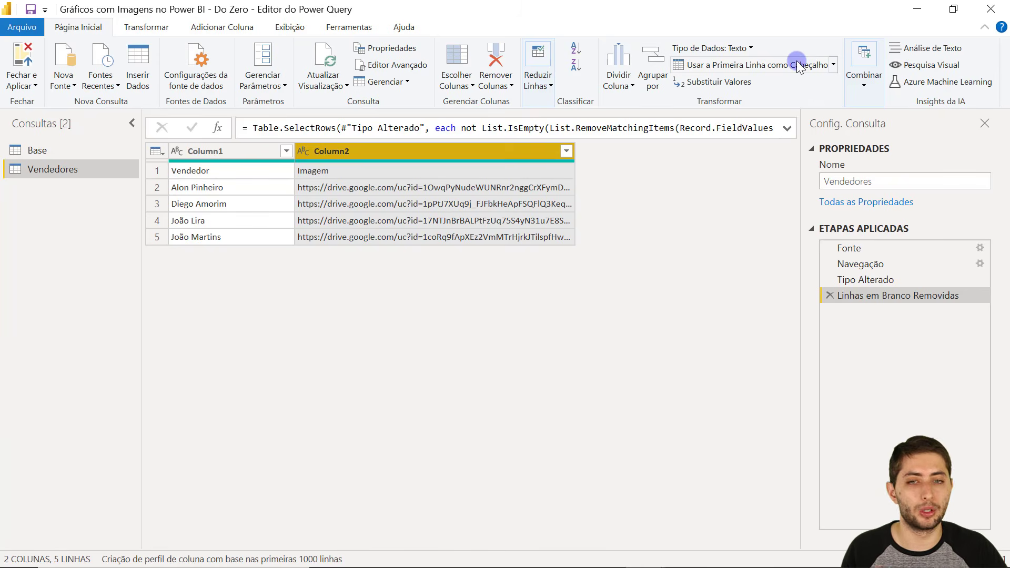
pyautogui.click(798, 65)
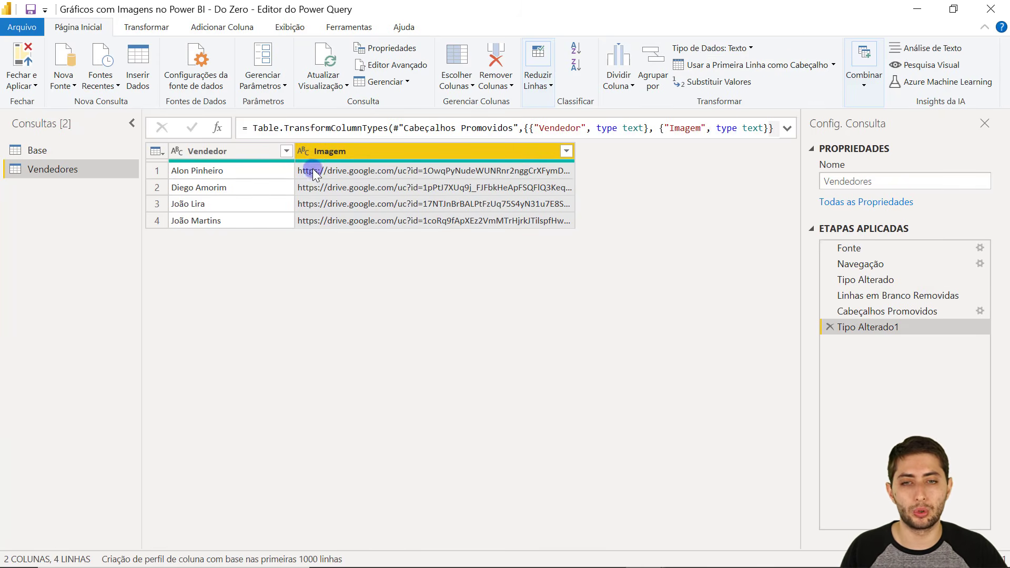
pyautogui.click(181, 171)
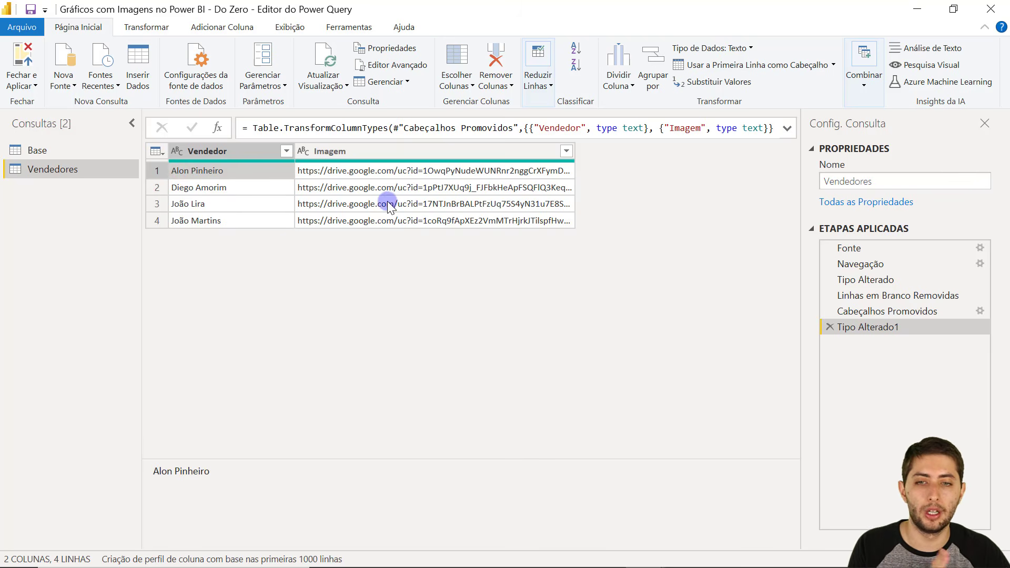
# Remove the blank rows from the Base query.
pyautogui.click(39, 152)
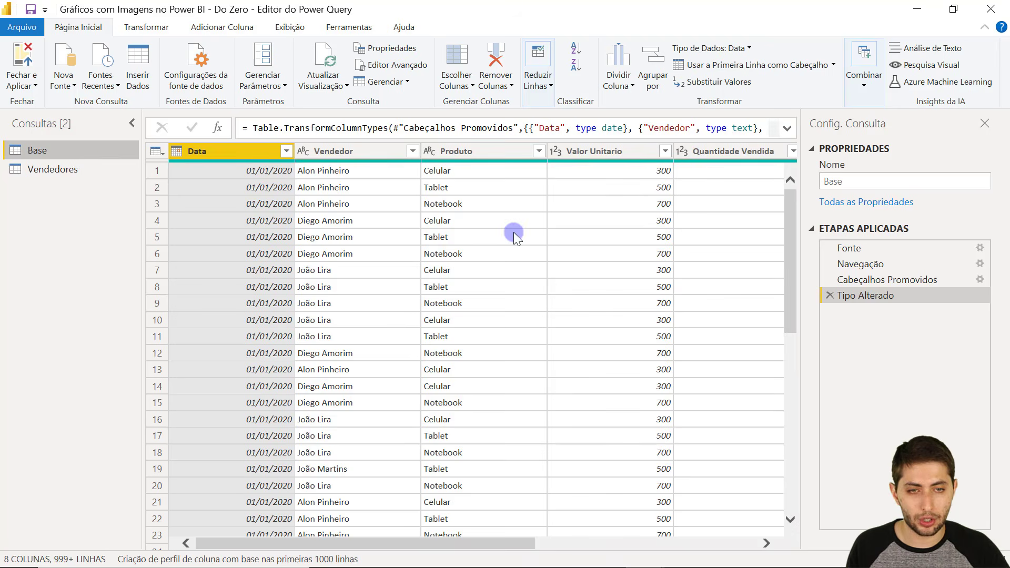
pyautogui.moveTo(517, 542); pyautogui.dragTo(486, 514)
pyautogui.scroll(-18, 498, 394)
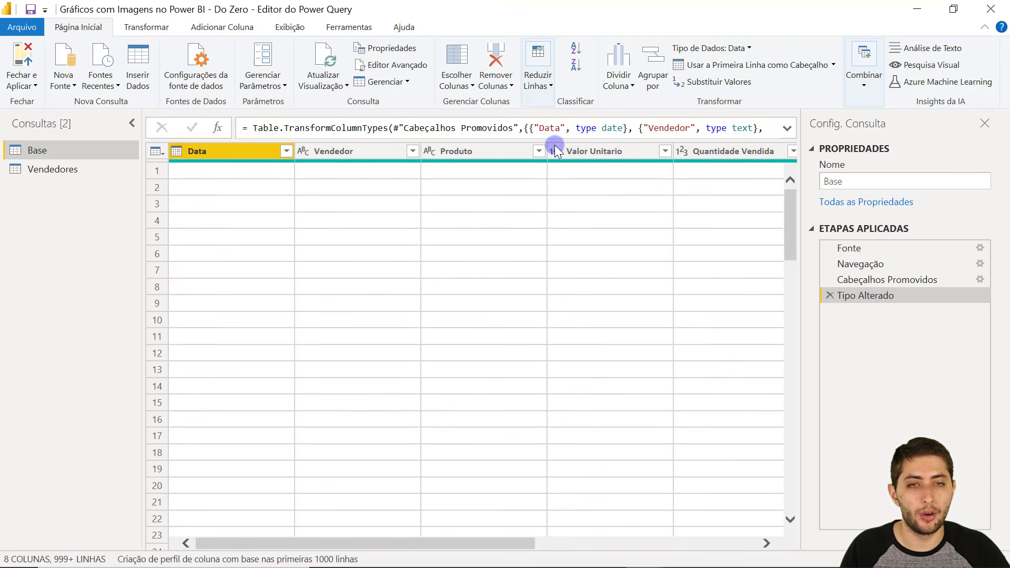
pyautogui.click(538, 76)
pyautogui.click(576, 147)
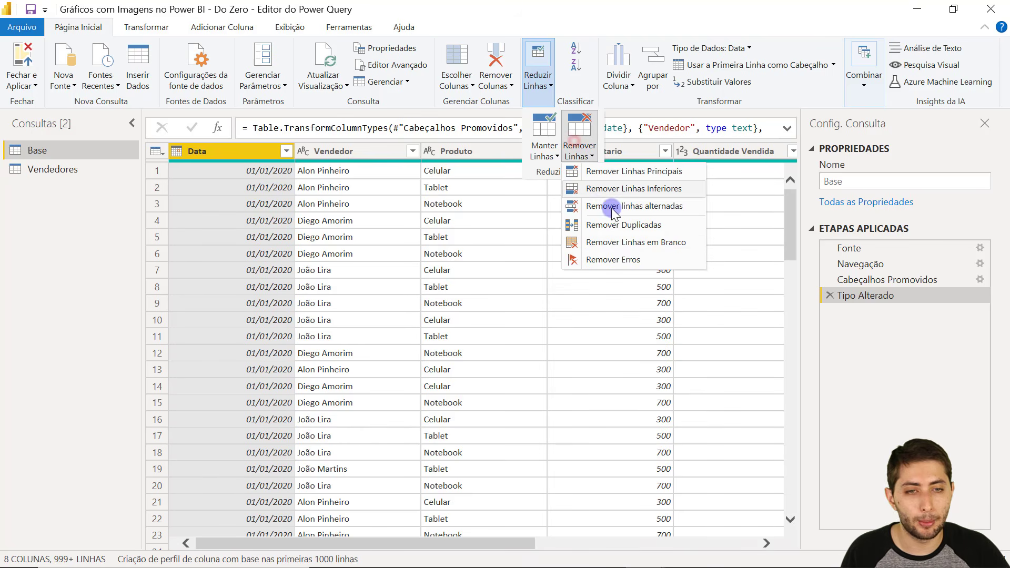
pyautogui.click(626, 243)
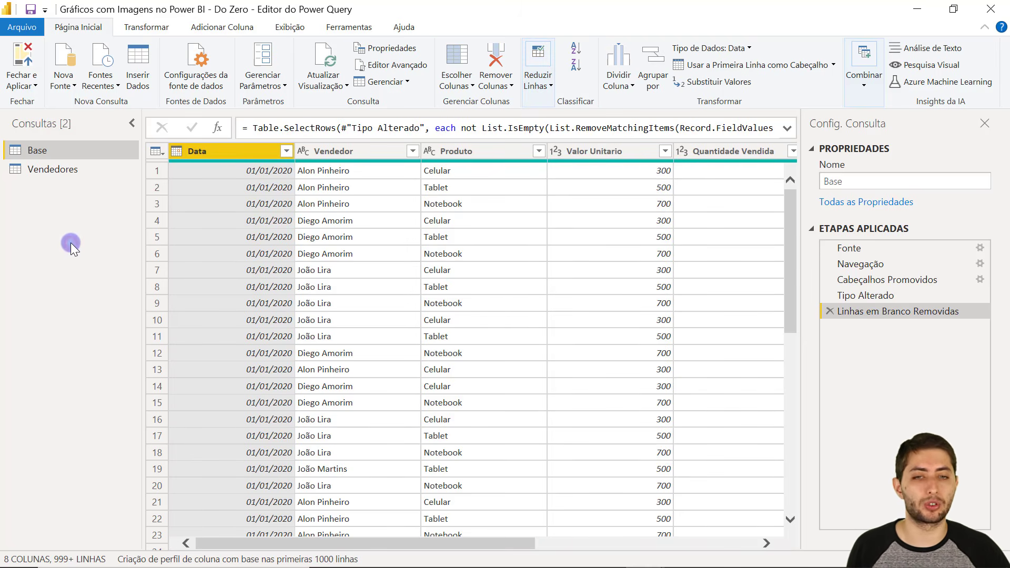
# Rename the Base query to BaseVendas and apply the changes with Fechar e Aplicar.
pyautogui.click(892, 183)
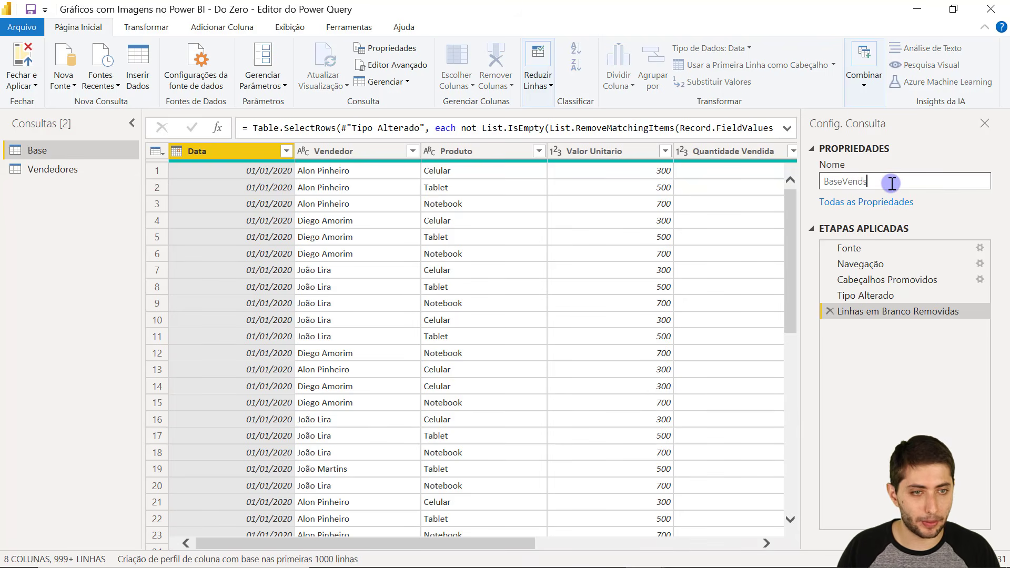
pyautogui.press('Return')
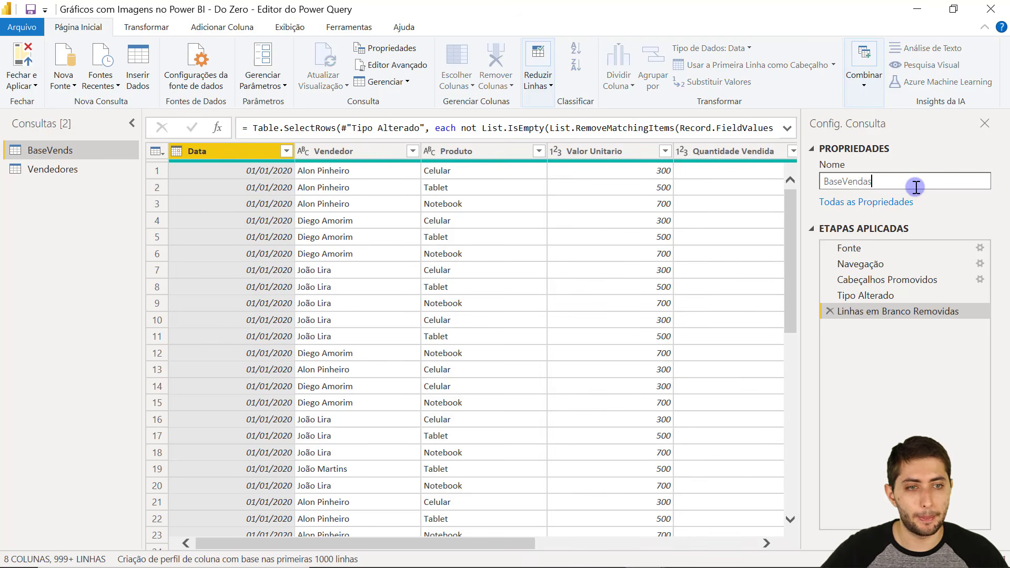
pyautogui.press('Return')
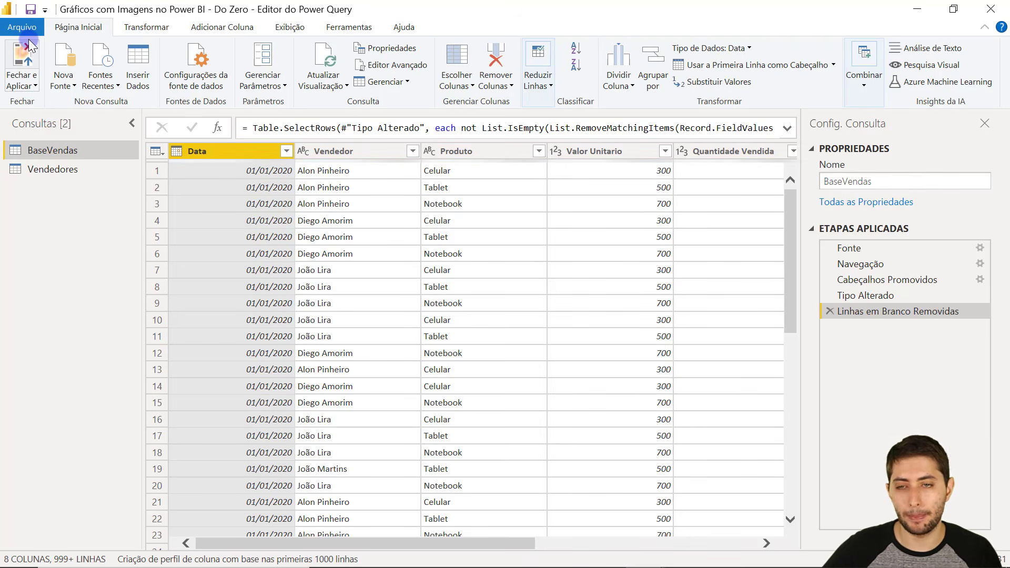
pyautogui.click(28, 45)
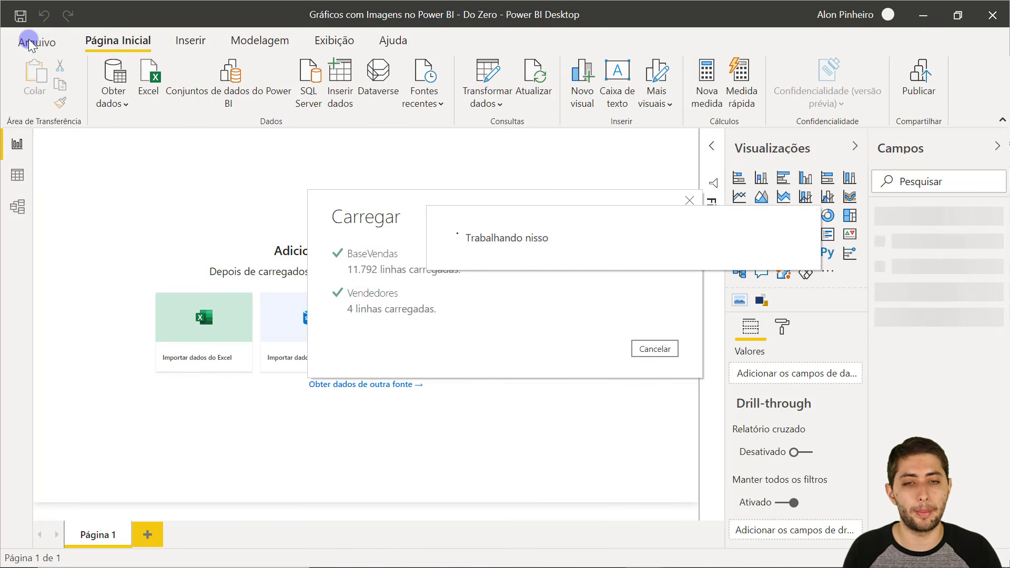
# Inspect the BaseVendas–Vendedores relationship in Model view, then switch to Data view.
pyautogui.click(16, 206)
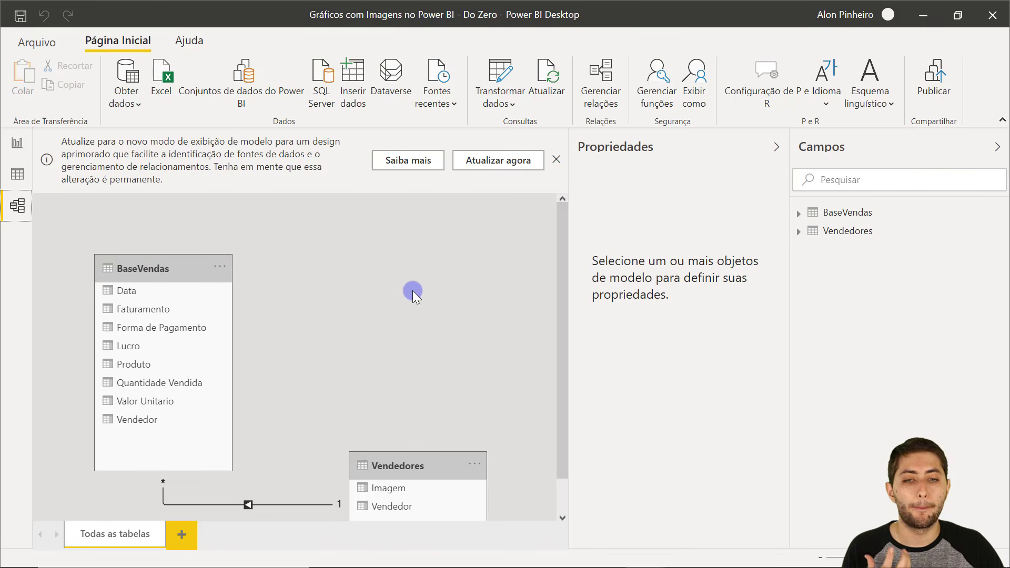
pyautogui.scroll(-1, 413, 290)
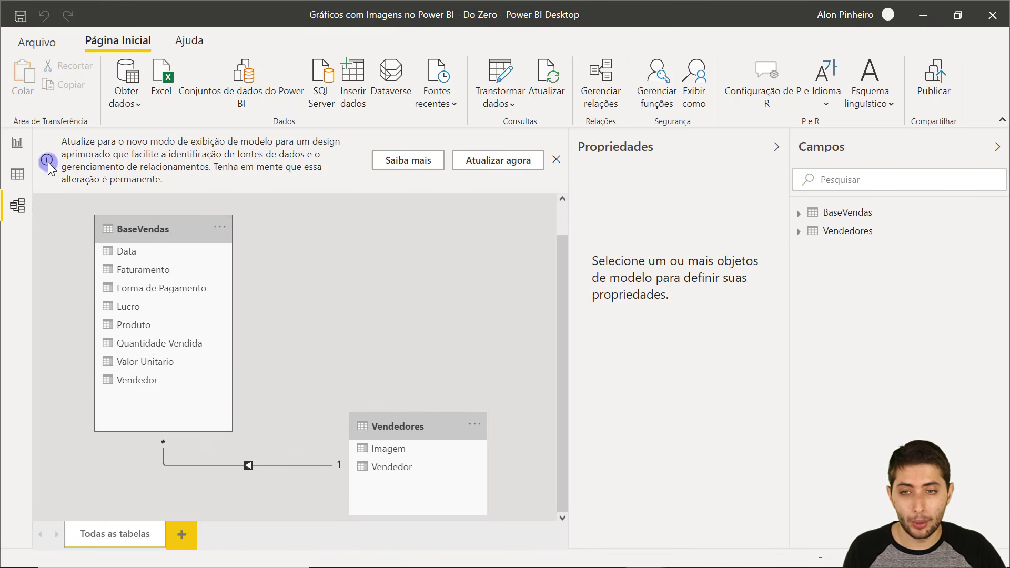
pyautogui.click(17, 174)
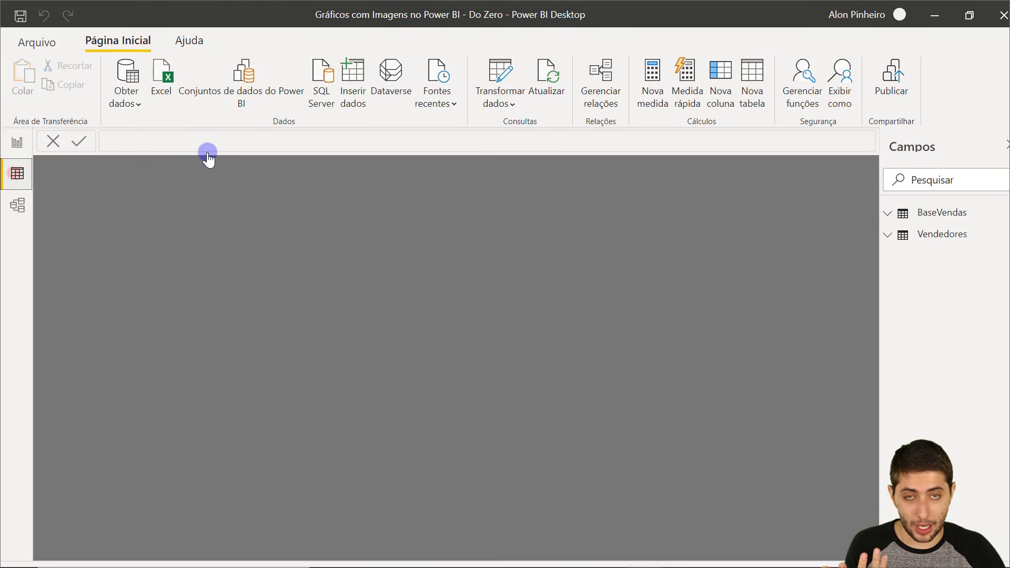
# Select the Vendedor column in Vendedores and BaseVendas to compare their values.
pyautogui.click(935, 213)
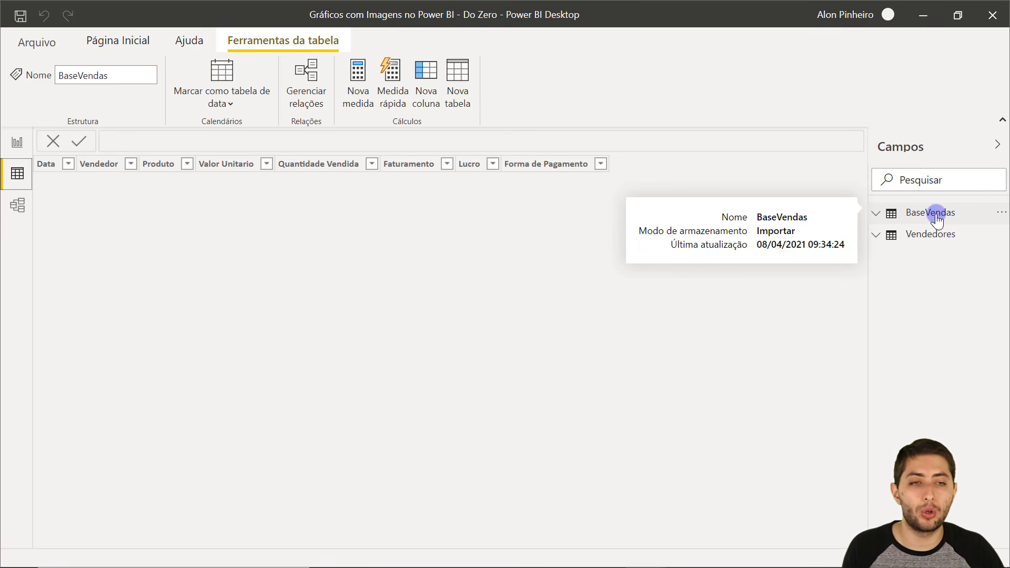
pyautogui.click(937, 216)
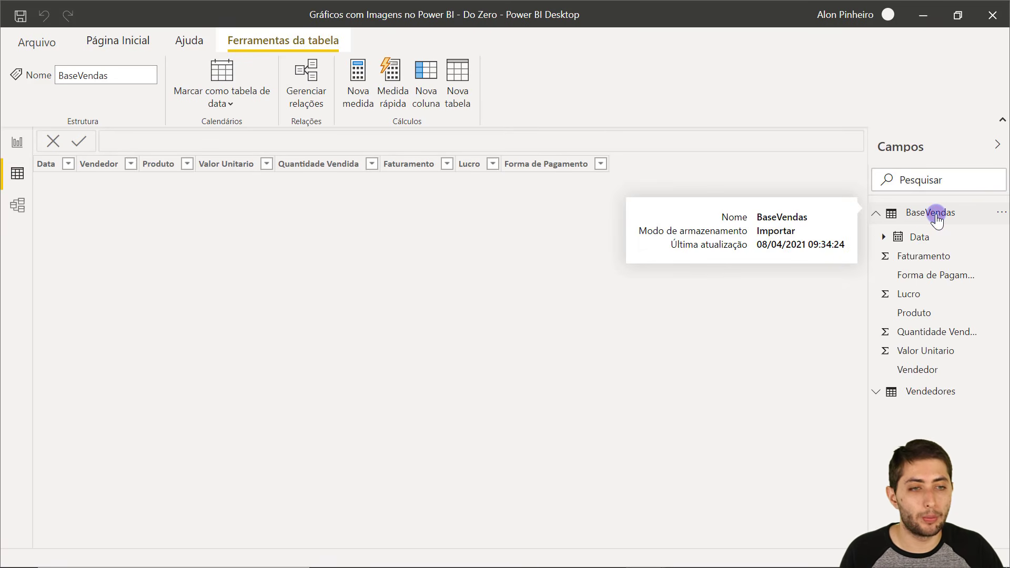
pyautogui.click(921, 393)
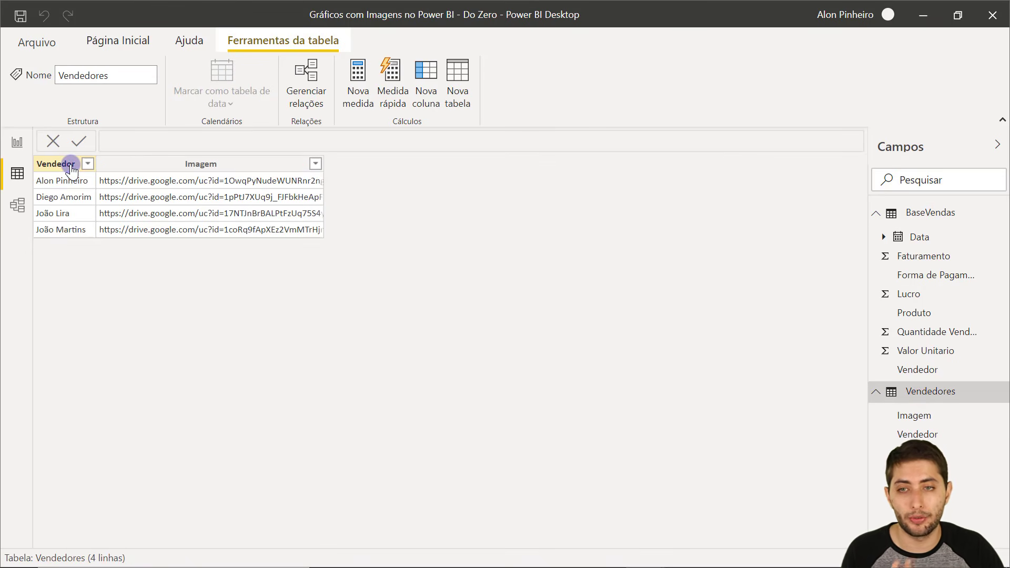
pyautogui.click(71, 168)
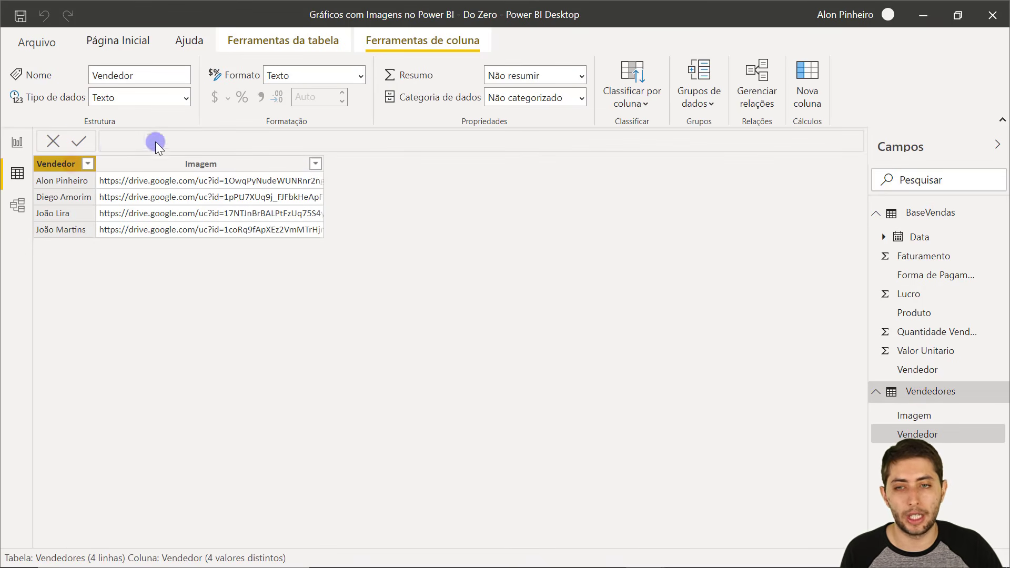
pyautogui.click(970, 216)
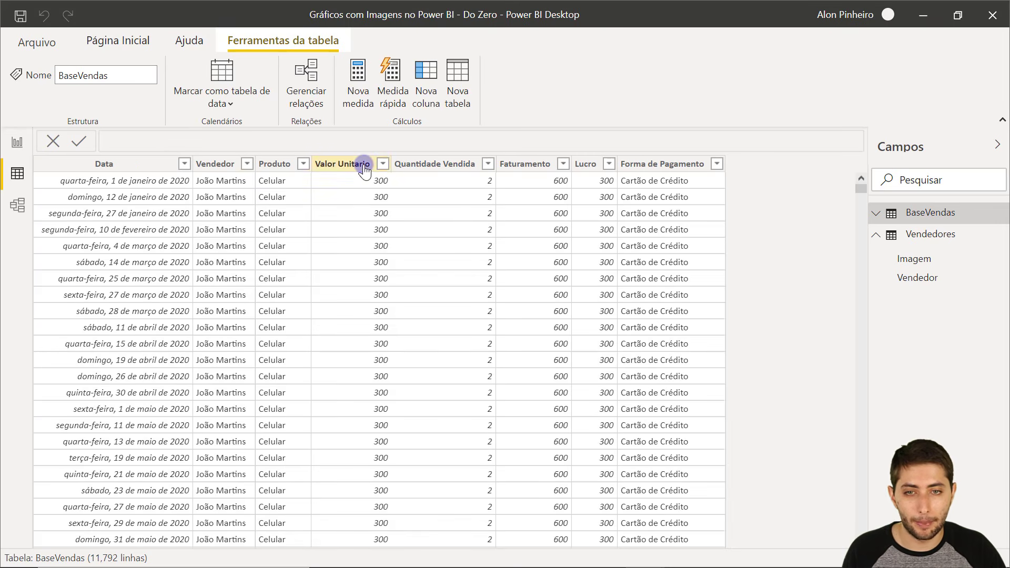
pyautogui.click(216, 165)
pyautogui.click(225, 168)
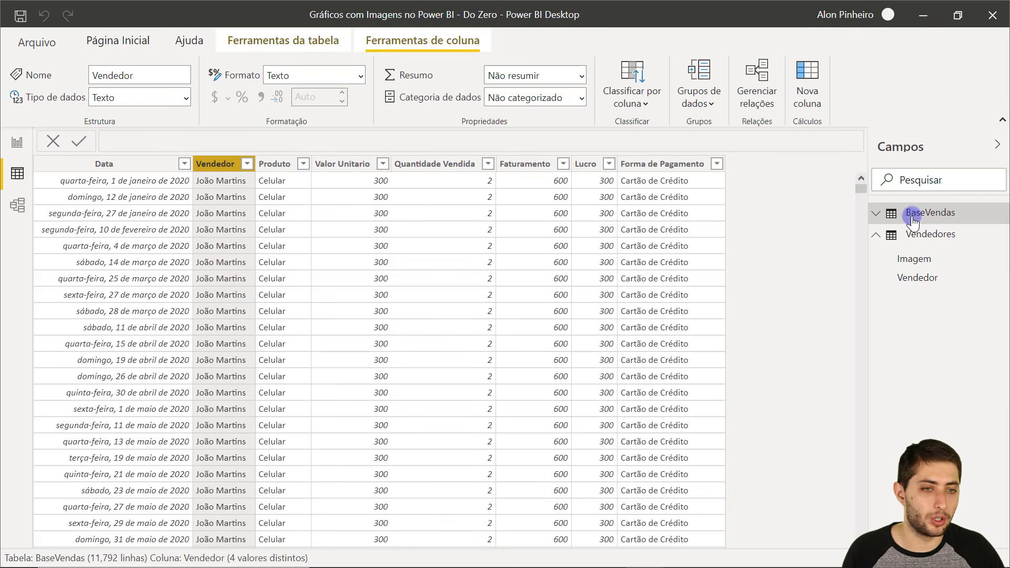
# Recheck both Vendedor columns, confirm the relationship in Model view, and return to Report view.
pyautogui.click(966, 241)
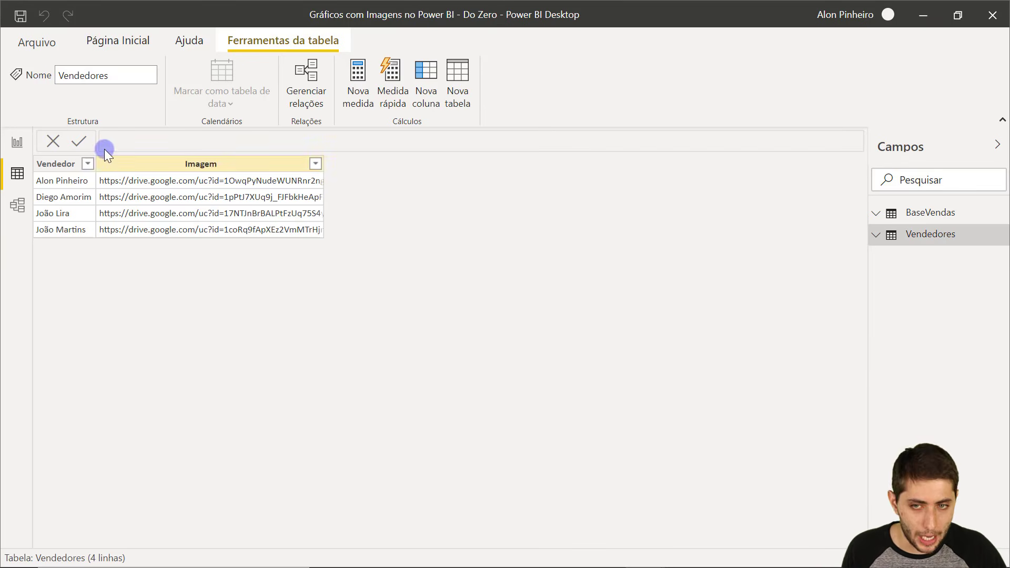
pyautogui.click(40, 166)
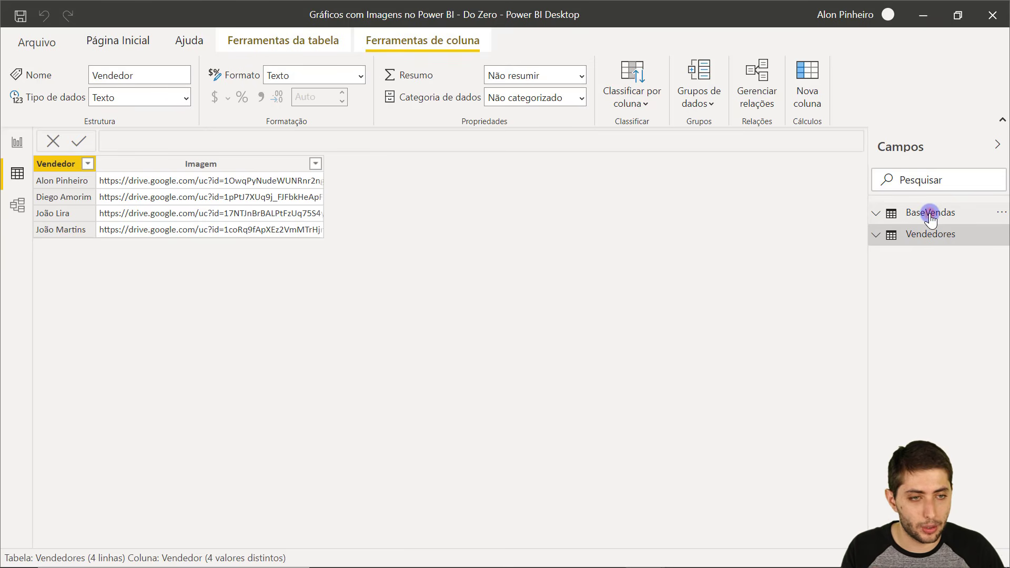
pyautogui.click(884, 213)
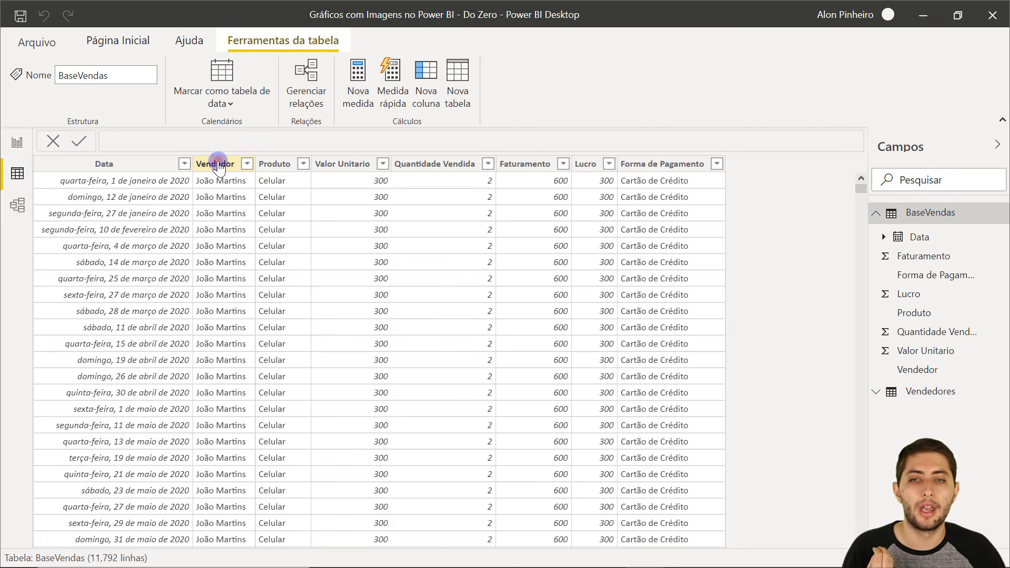
pyautogui.click(215, 165)
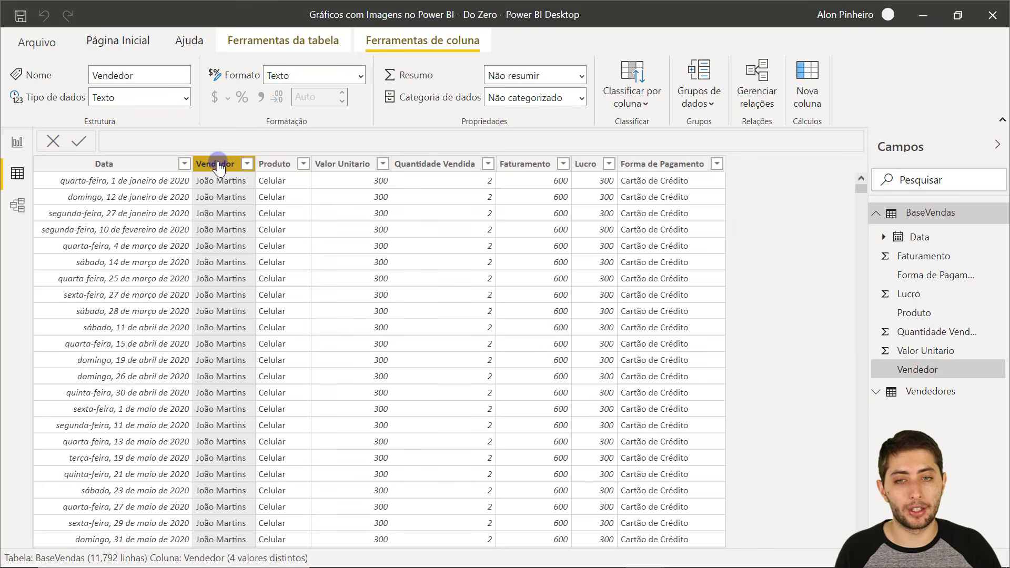
pyautogui.click(18, 207)
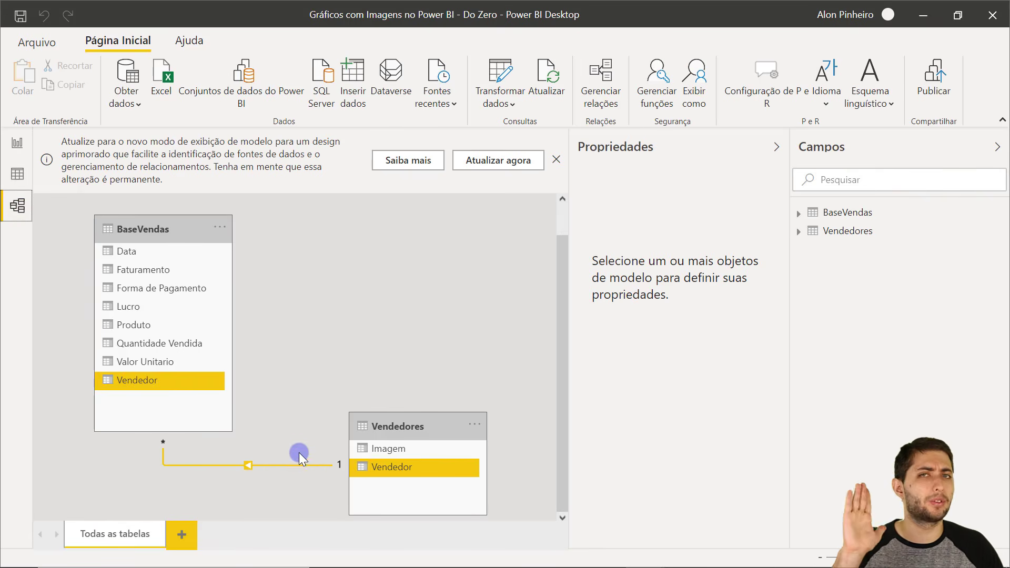
pyautogui.click(18, 143)
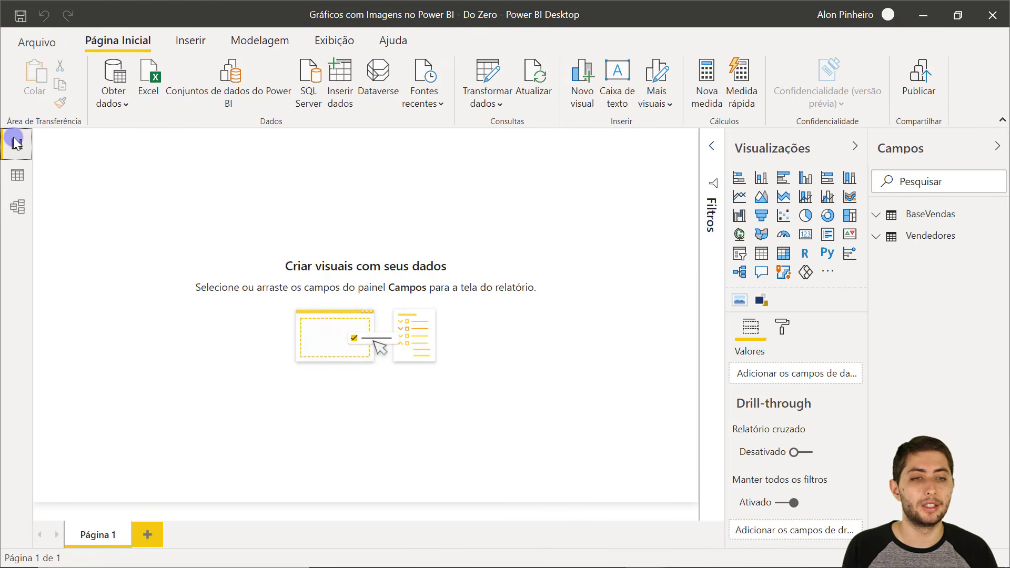
pyautogui.hotkey('ctrl', '1')
pyautogui.click(739, 303)
pyautogui.moveTo(712, 266); pyautogui.dragTo(762, 310)
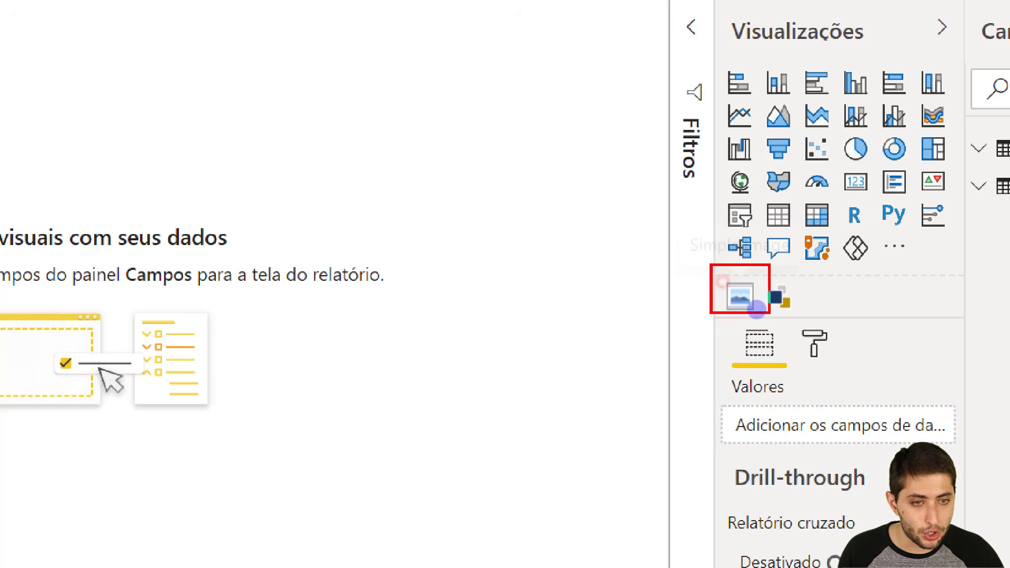
pyautogui.press('Escape')
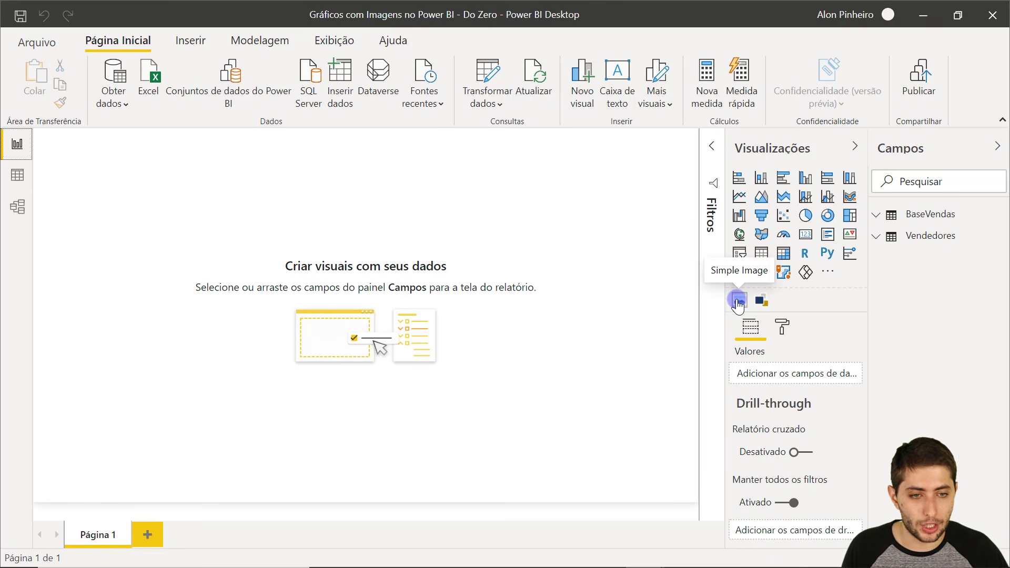
# Search the visuals marketplace for 'image'.
pyautogui.click(827, 272)
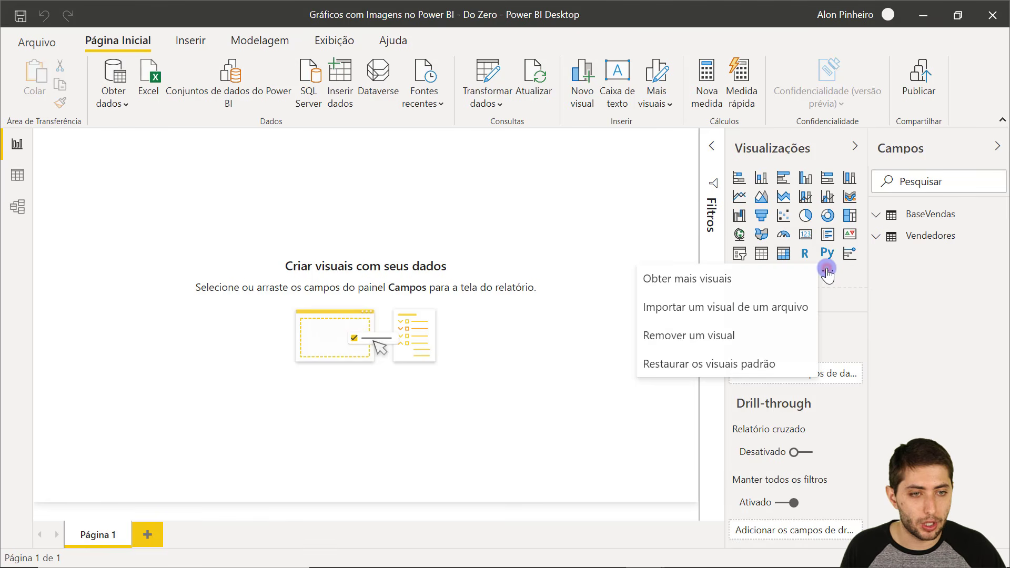
pyautogui.click(729, 279)
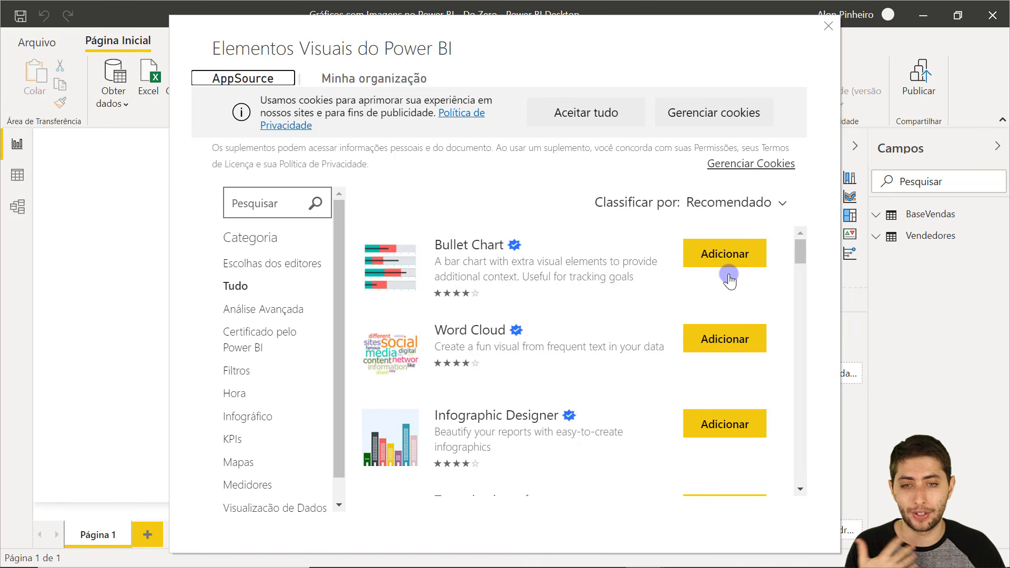
pyautogui.click(263, 209)
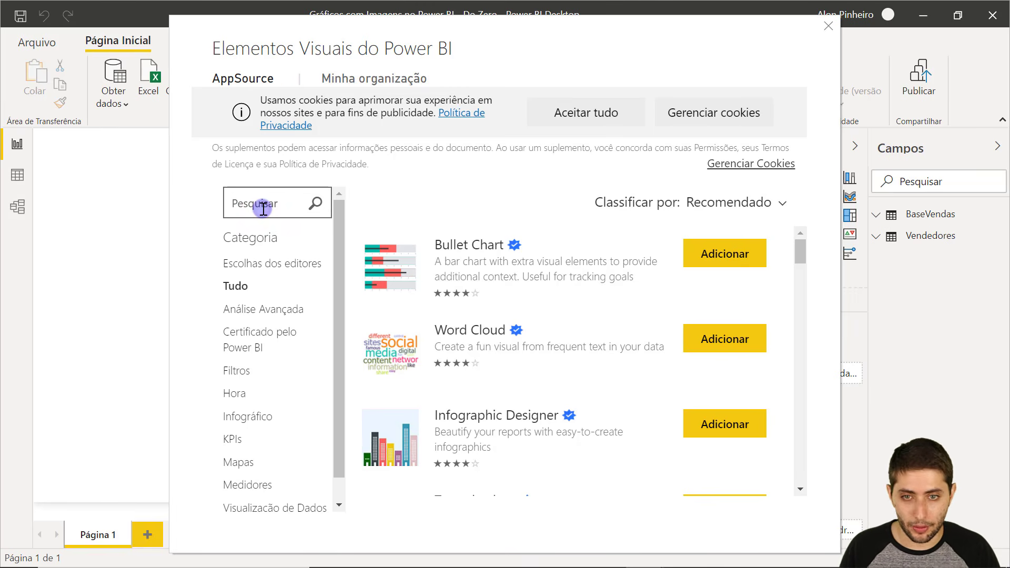
pyautogui.write('sim')
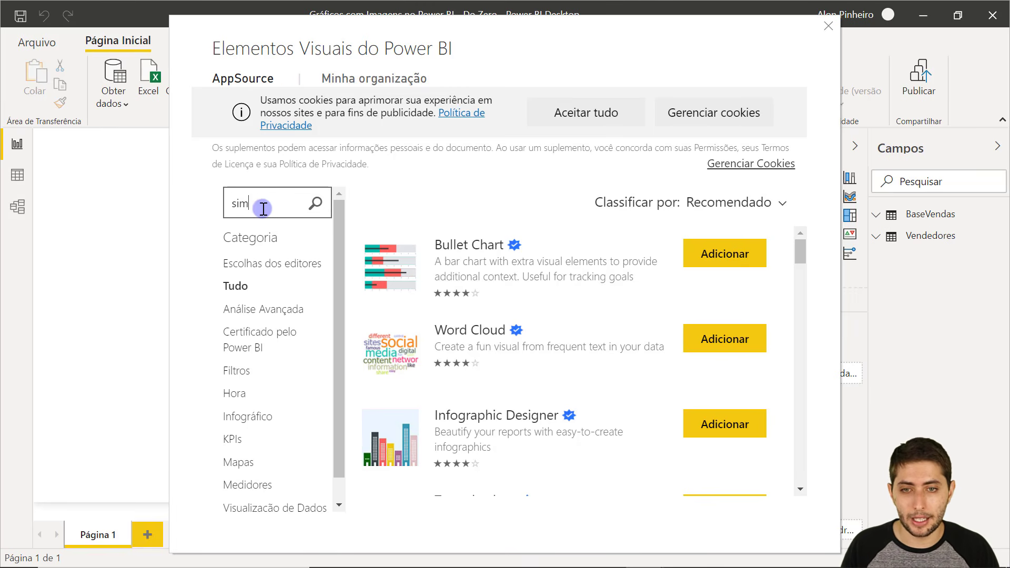
pyautogui.press('BackSpace')
pyautogui.write('ima')
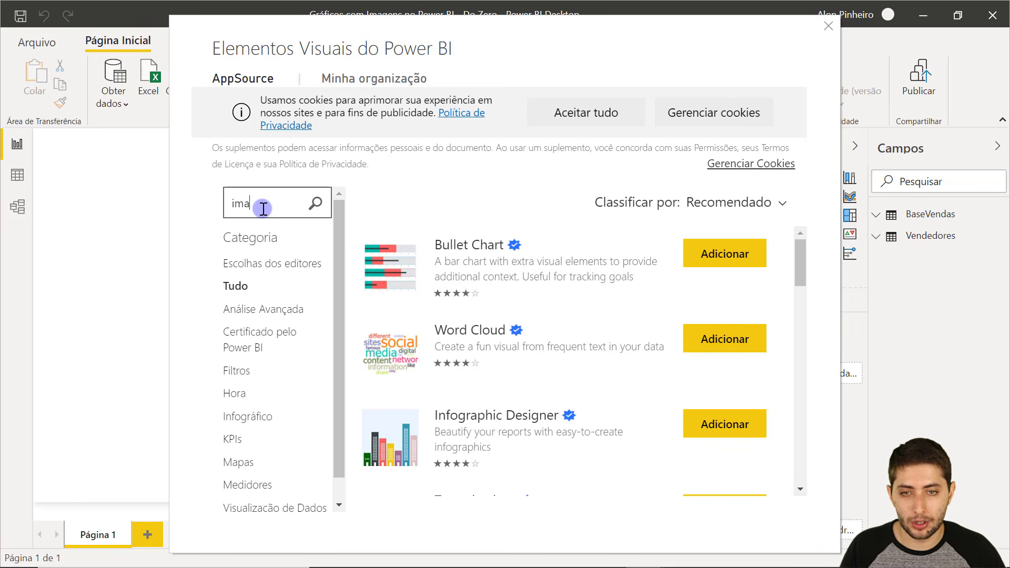
pyautogui.write('ge')
pyautogui.press('Return')
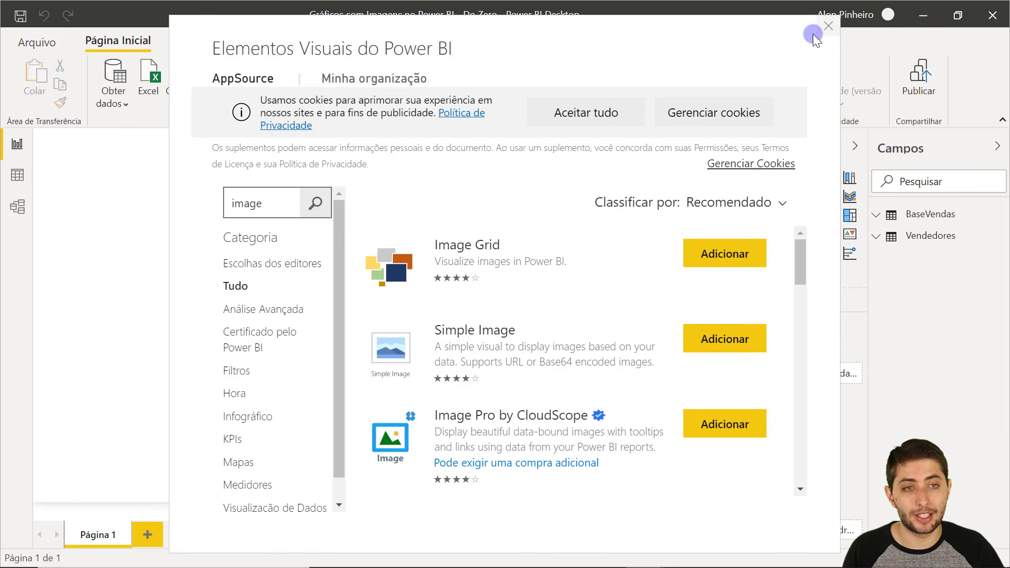
# Close the marketplace and add an empty Simple Image visual to the page.
pyautogui.click(829, 26)
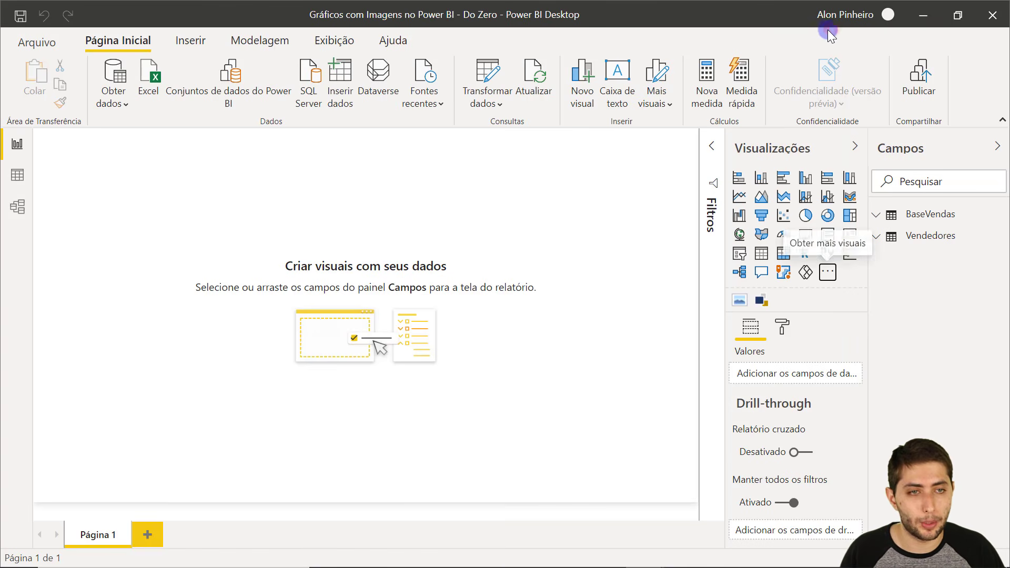
pyautogui.click(846, 16)
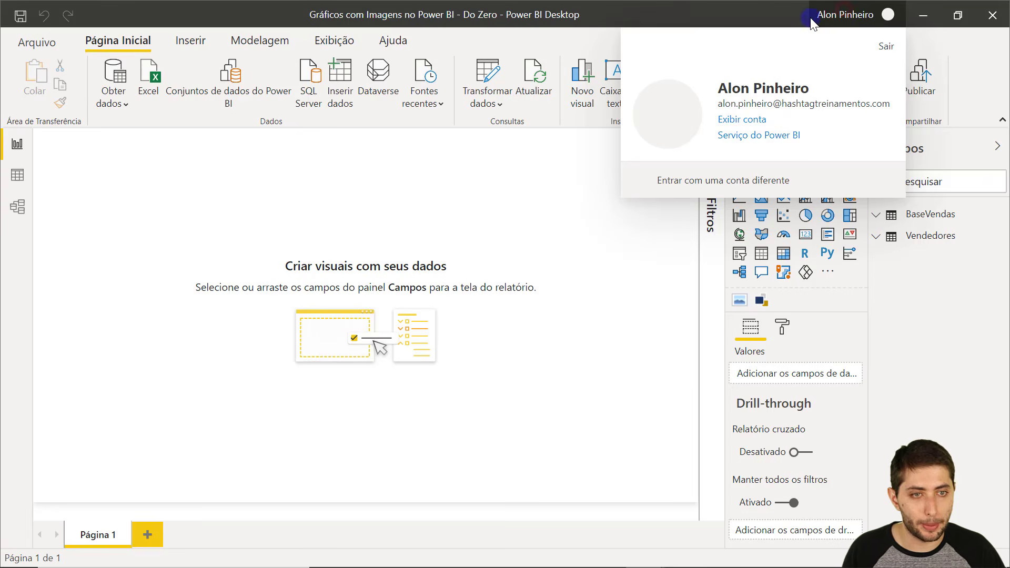
pyautogui.click(642, 296)
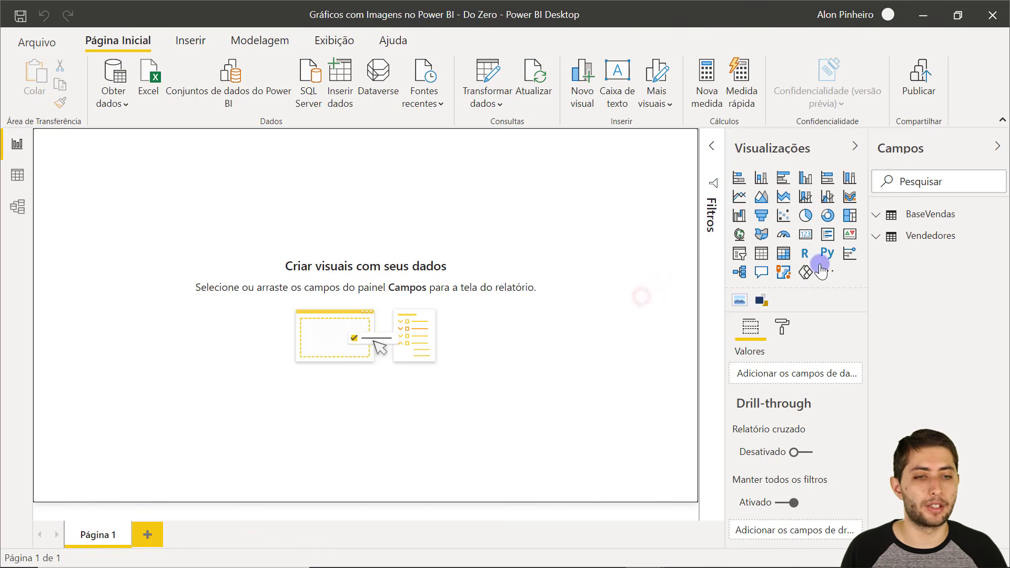
pyautogui.click(738, 302)
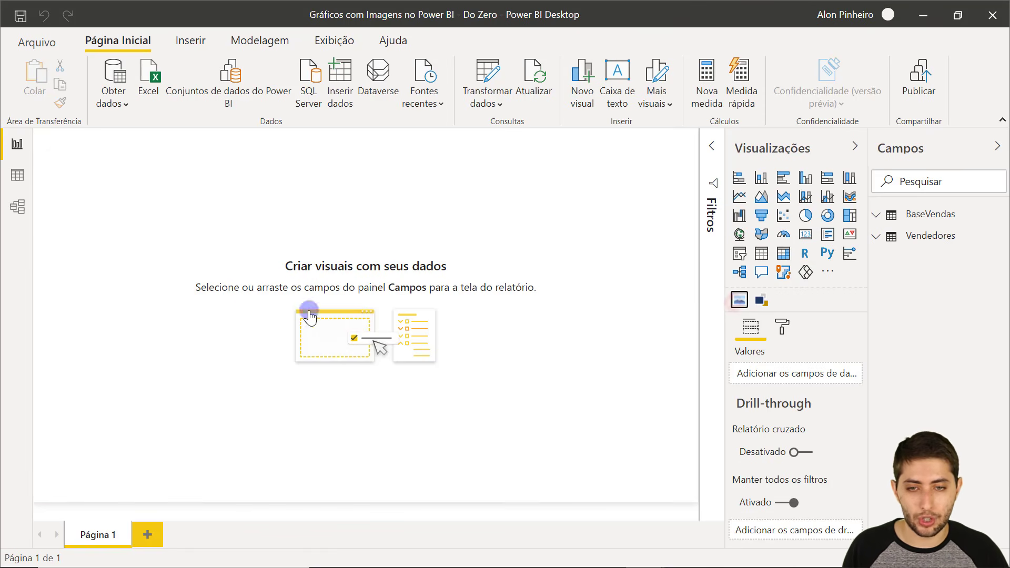
# Center the image visual, bind Vendedores' Imagem to Image URL, and shrink it around the photo.
pyautogui.moveTo(203, 258); pyautogui.dragTo(515, 295)
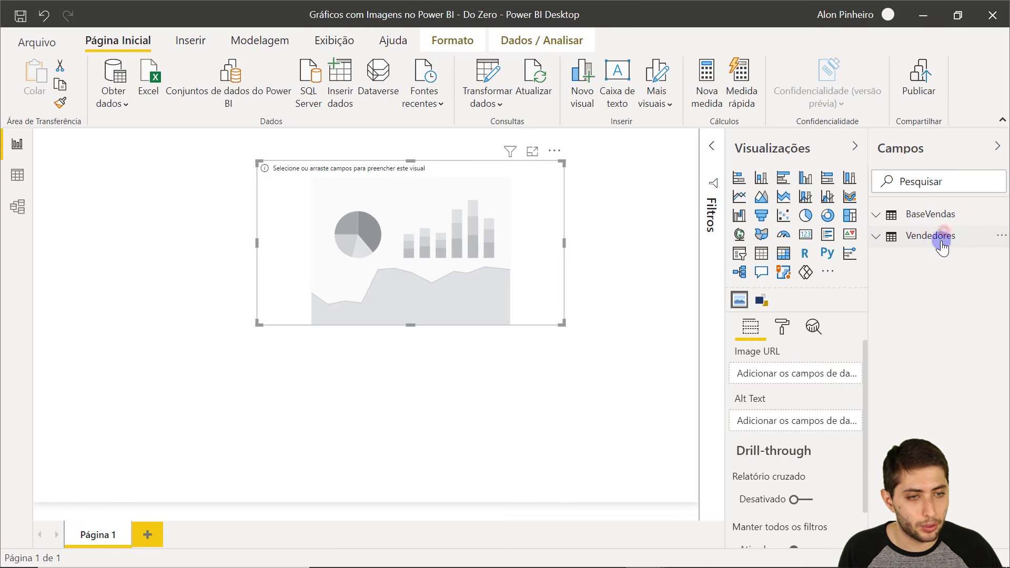
pyautogui.click(930, 236)
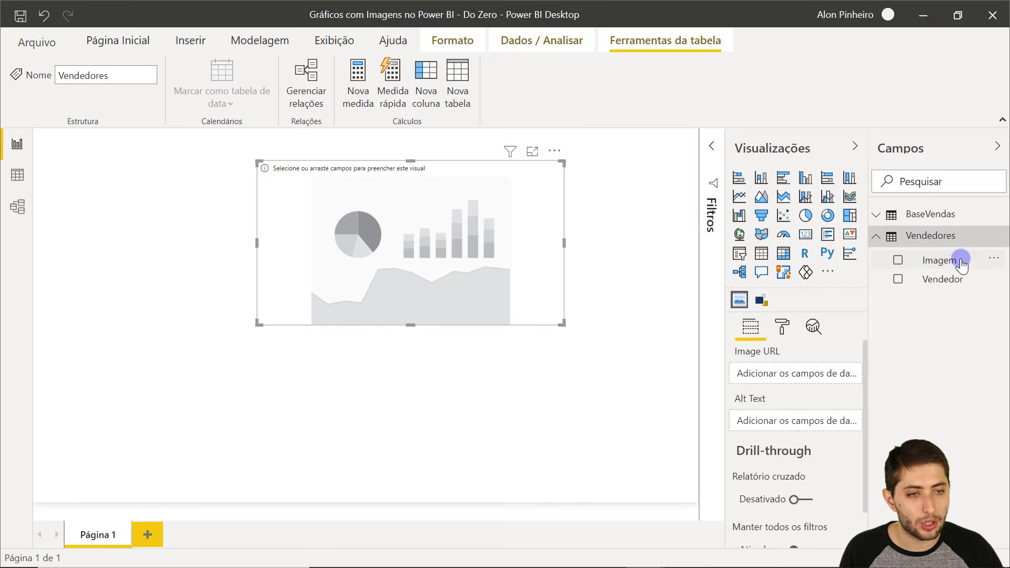
pyautogui.moveTo(961, 263); pyautogui.dragTo(819, 374)
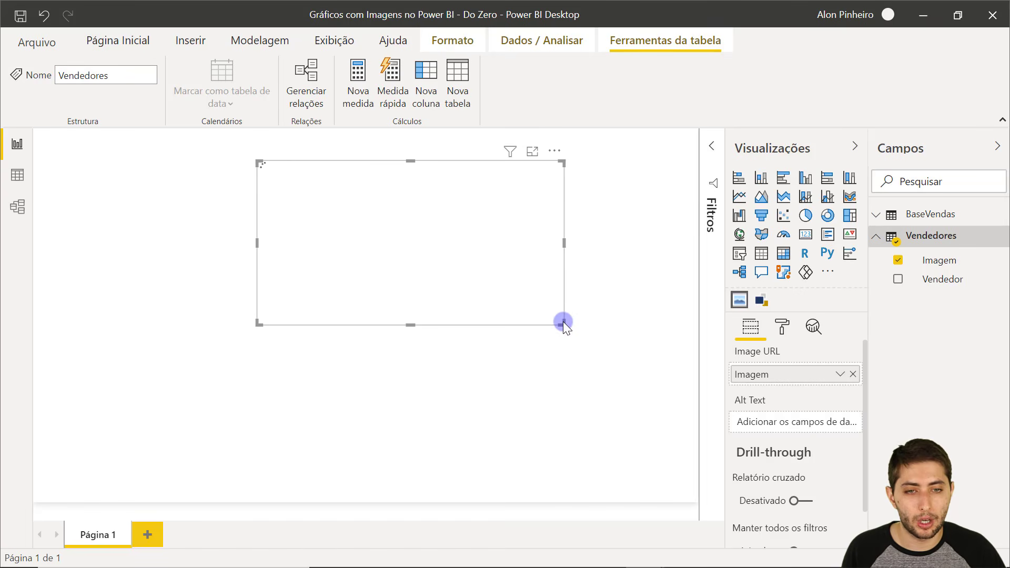
pyautogui.moveTo(563, 322); pyautogui.dragTo(506, 367)
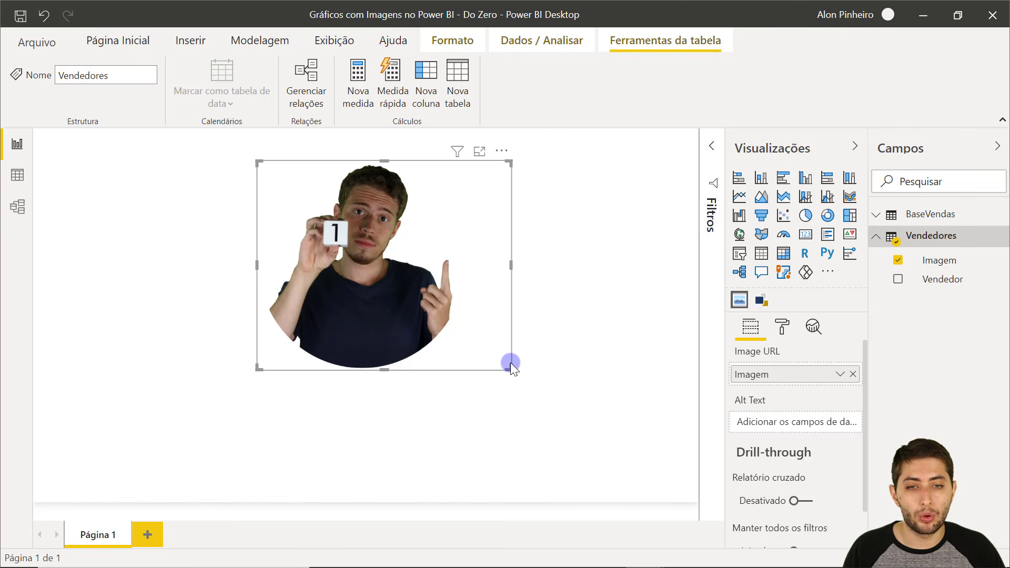
pyautogui.moveTo(510, 365); pyautogui.dragTo(475, 381)
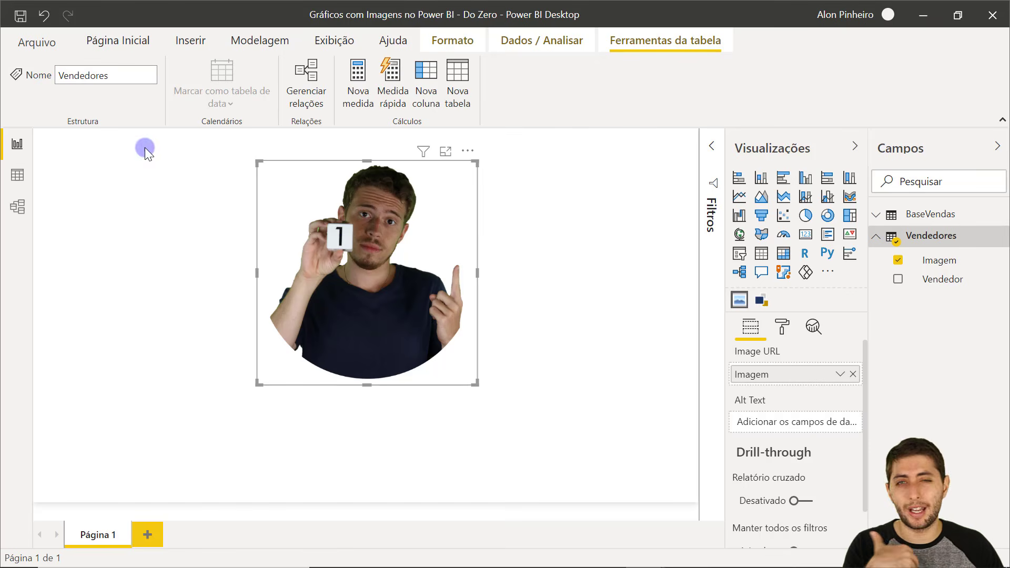
pyautogui.click(17, 178)
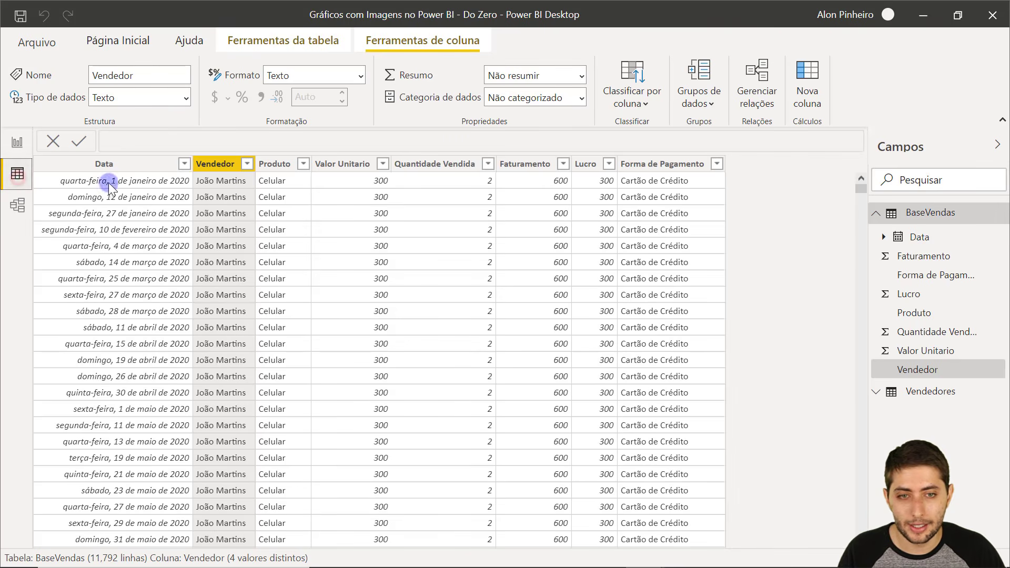
pyautogui.click(939, 393)
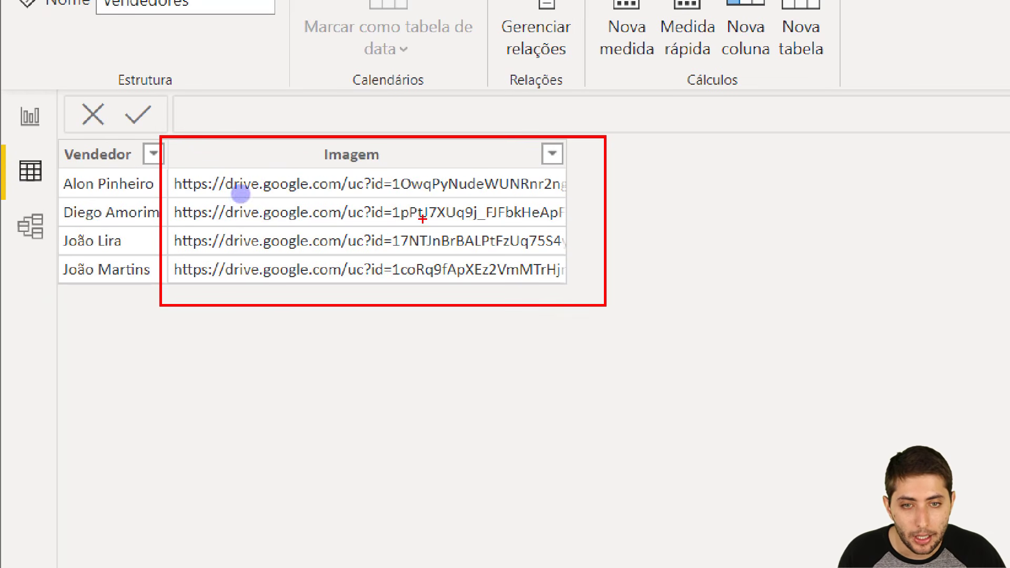
pyautogui.moveTo(391, 228); pyautogui.dragTo(413, 249)
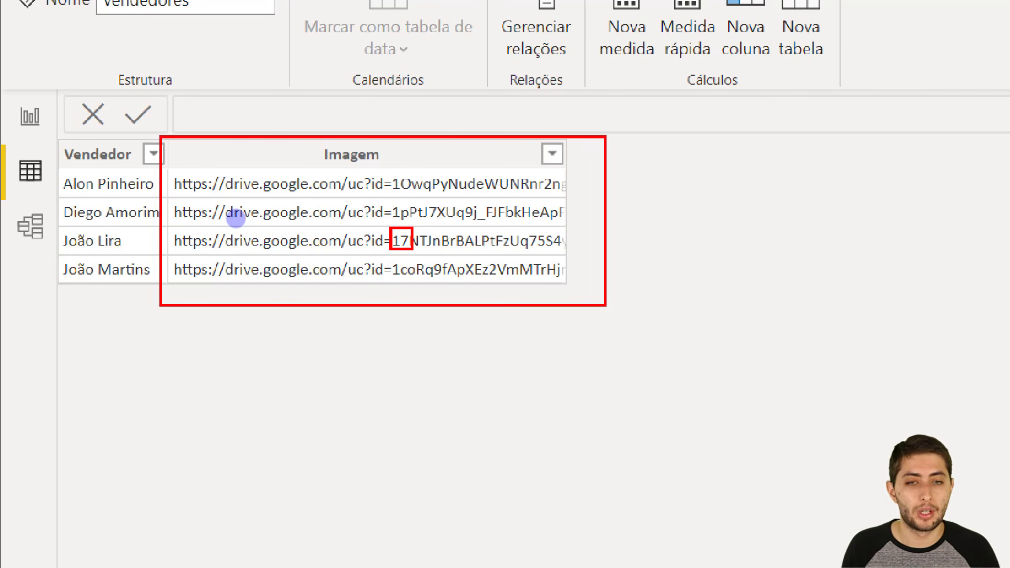
pyautogui.press('Escape')
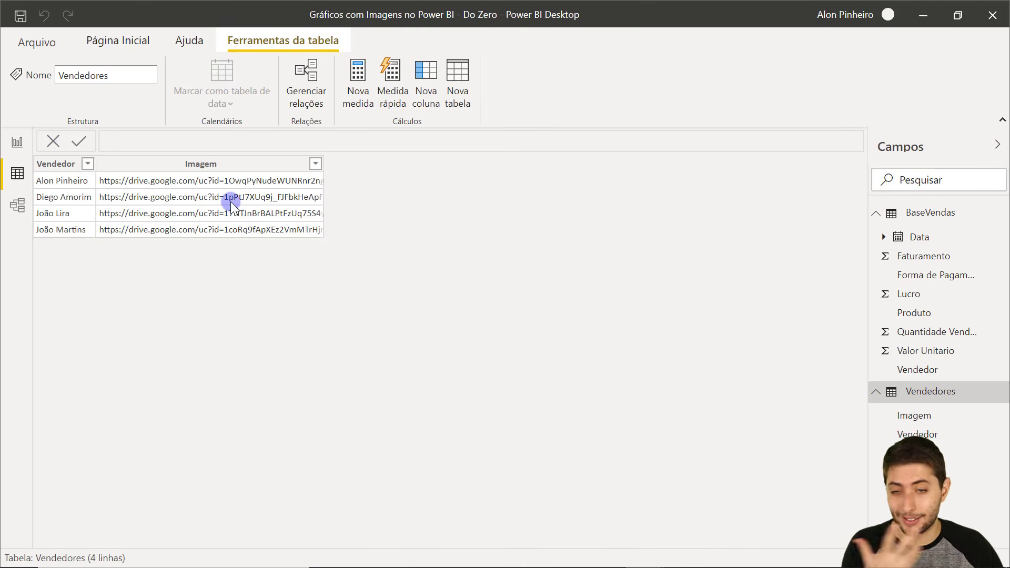
pyautogui.click(316, 164)
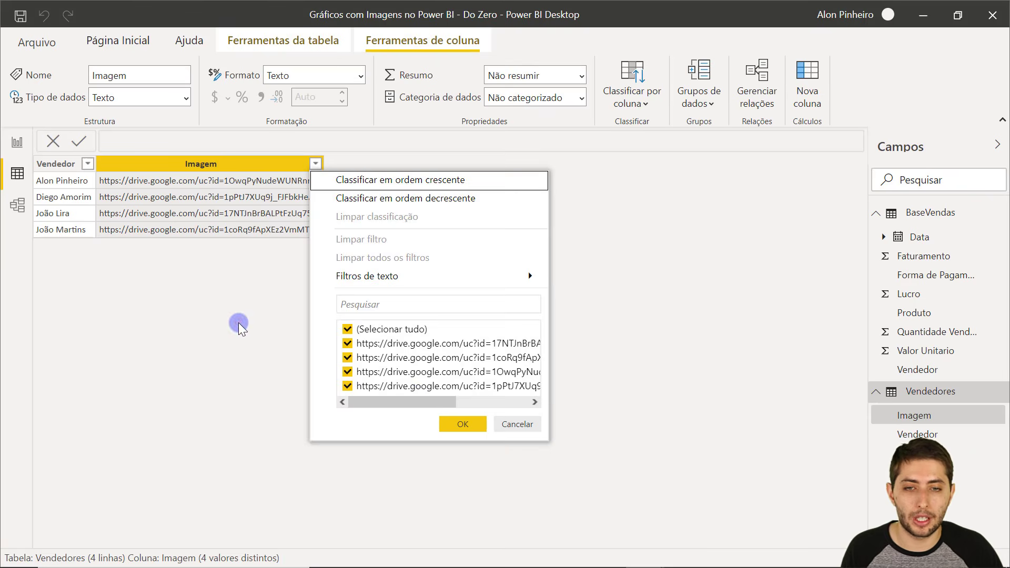
pyautogui.click(63, 271)
pyautogui.click(17, 143)
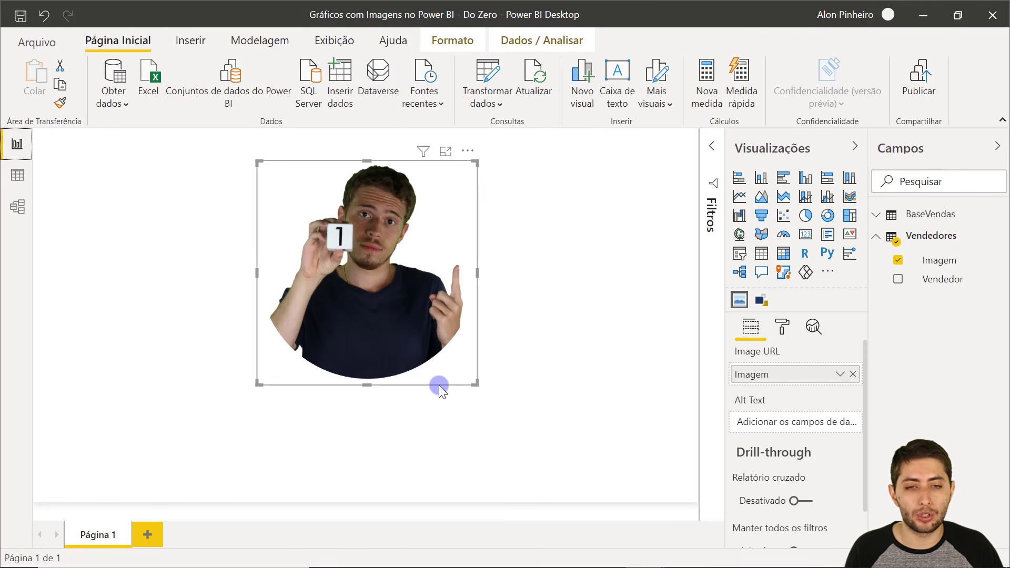
# Add a card showing total Faturamento (20 Mi) beneath the seller photo.
pyautogui.moveTo(439, 385)
pyautogui.mouseDown()
pyautogui.moveTo(440, 404)
pyautogui.moveTo(454, 396)
pyautogui.mouseUp()
pyautogui.click(377, 225)
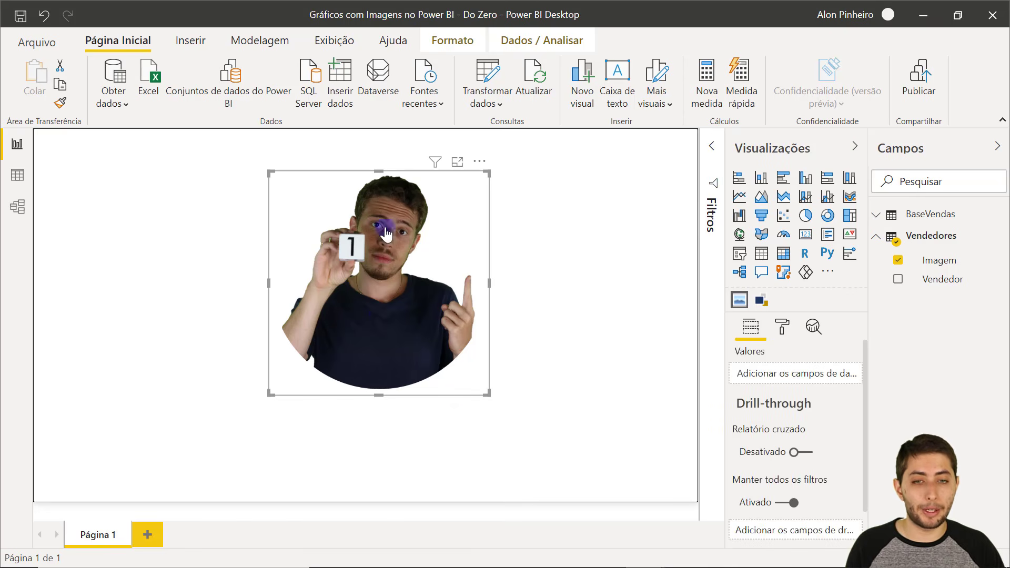
pyautogui.click(571, 365)
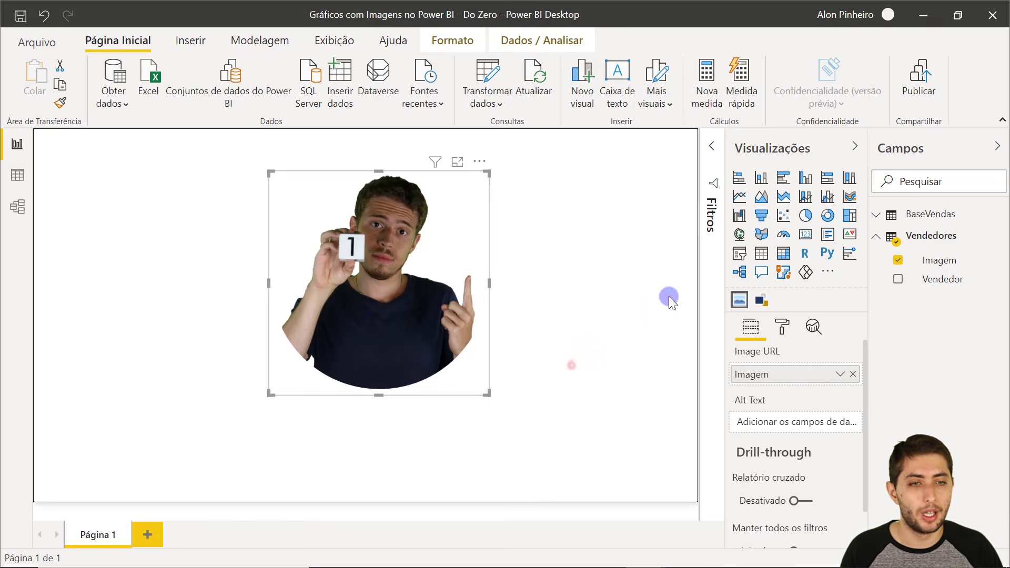
pyautogui.click(806, 236)
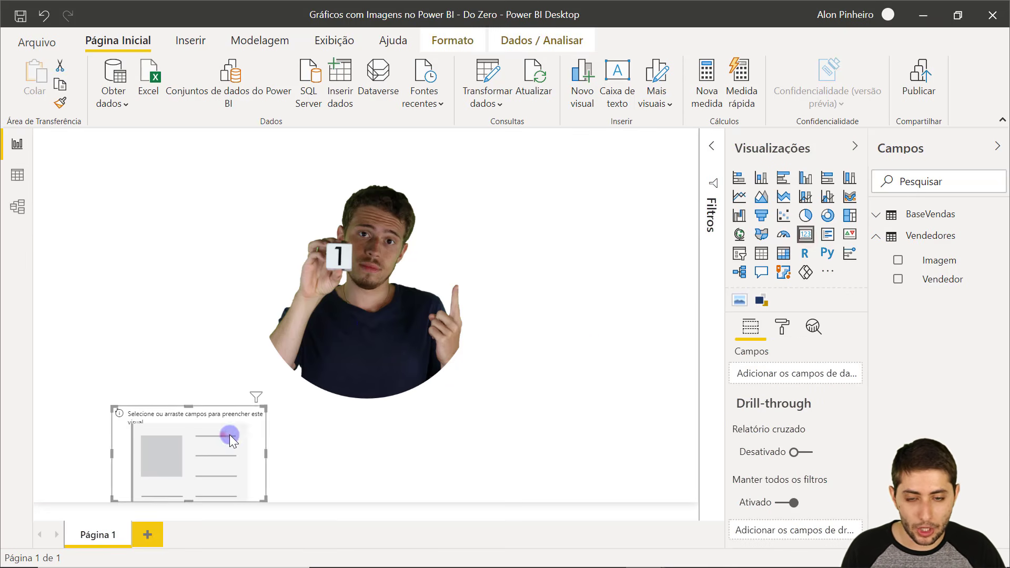
pyautogui.moveTo(226, 434); pyautogui.dragTo(482, 456)
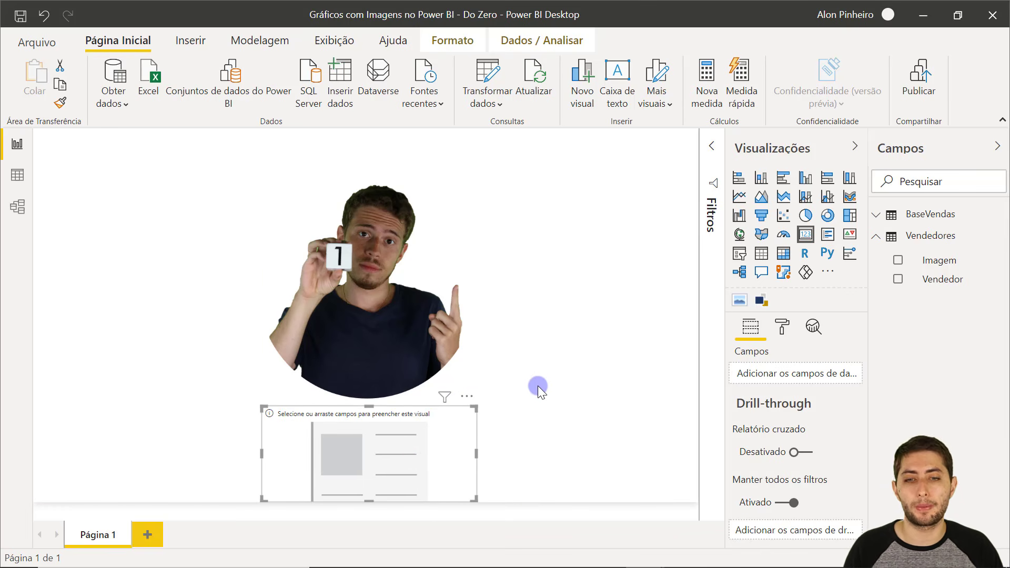
pyautogui.click(906, 220)
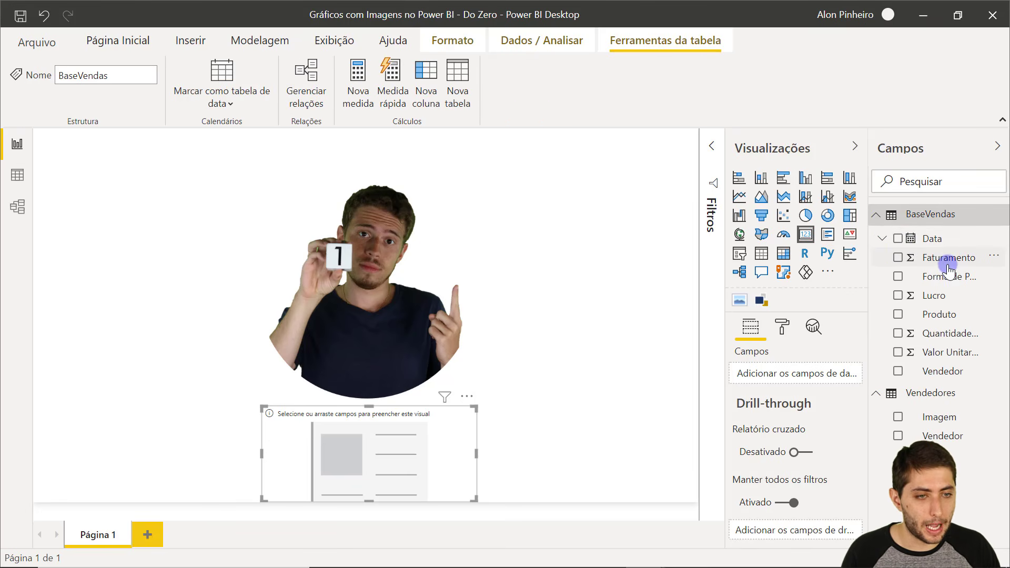
pyautogui.moveTo(949, 270); pyautogui.dragTo(778, 375)
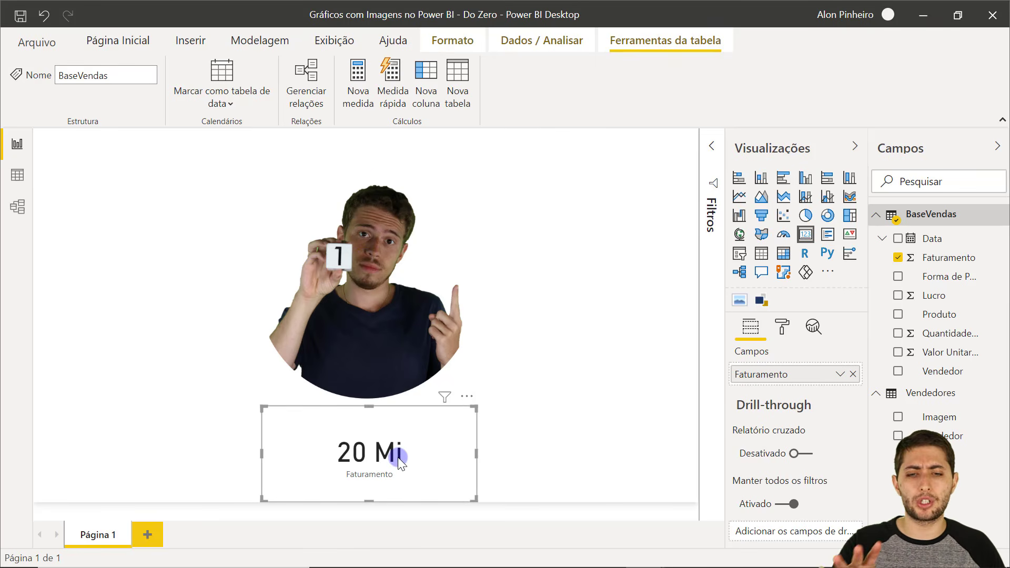
pyautogui.moveTo(369, 499); pyautogui.dragTo(368, 493)
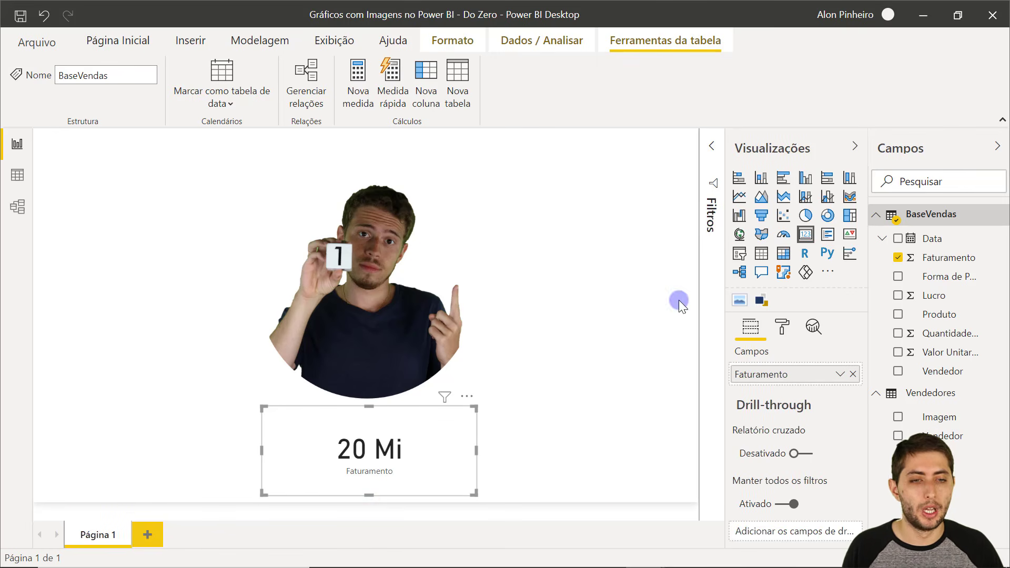
# Set the card's Tela de fundo colour to the light yellow theme swatch.
pyautogui.click(783, 329)
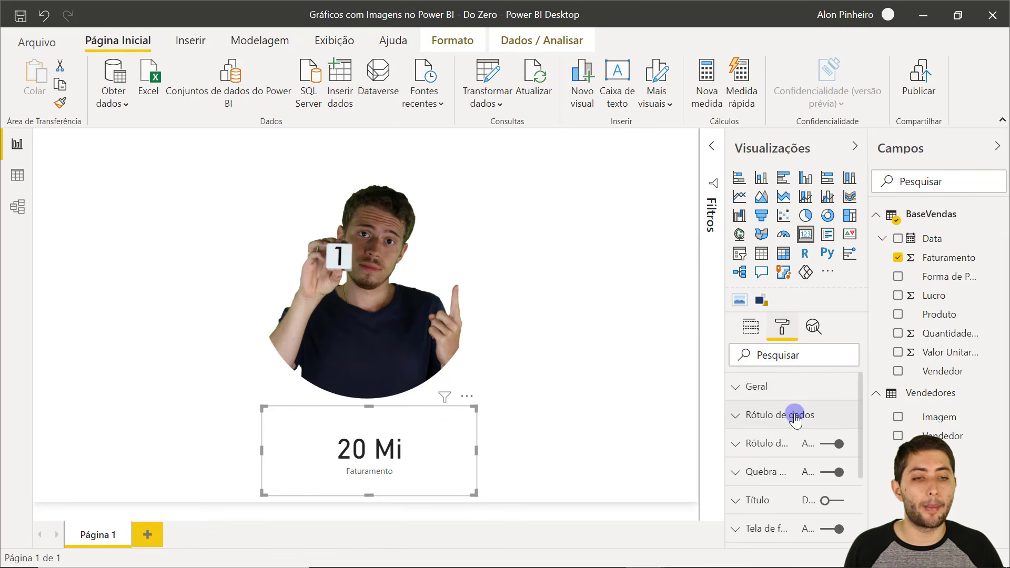
pyautogui.scroll(-3, 796, 415)
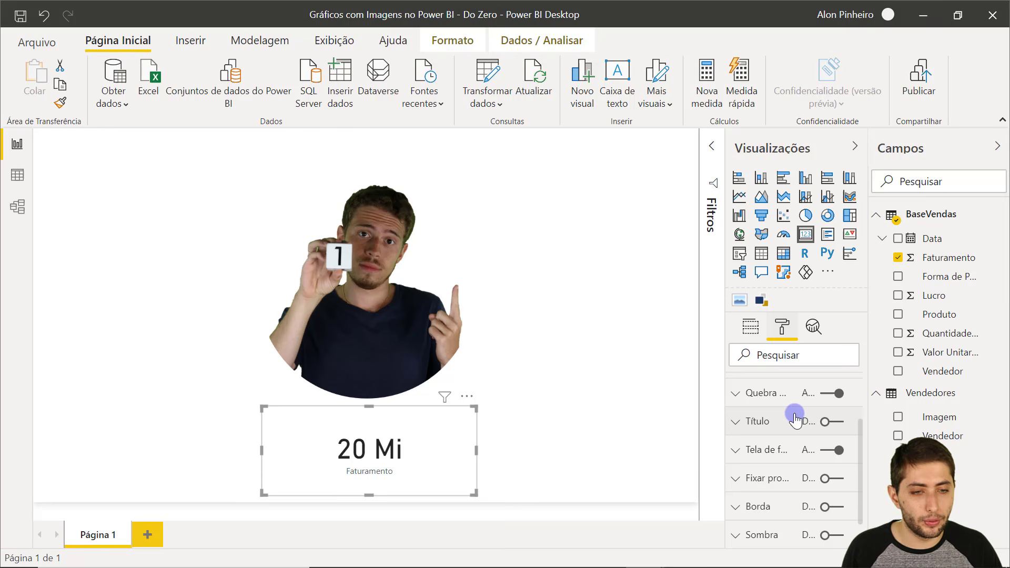
pyautogui.click(757, 450)
pyautogui.scroll(-3, 773, 437)
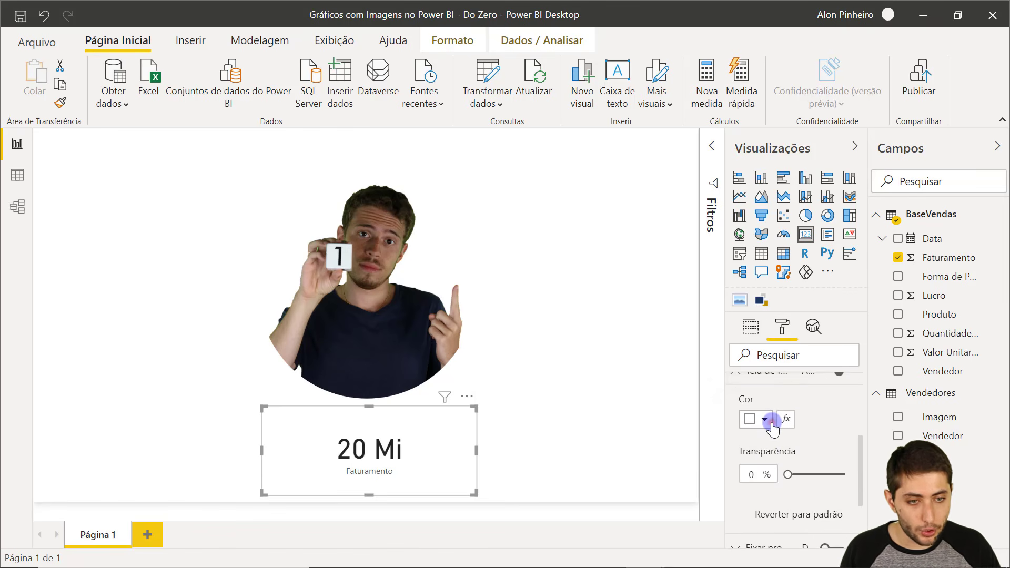
pyautogui.click(764, 419)
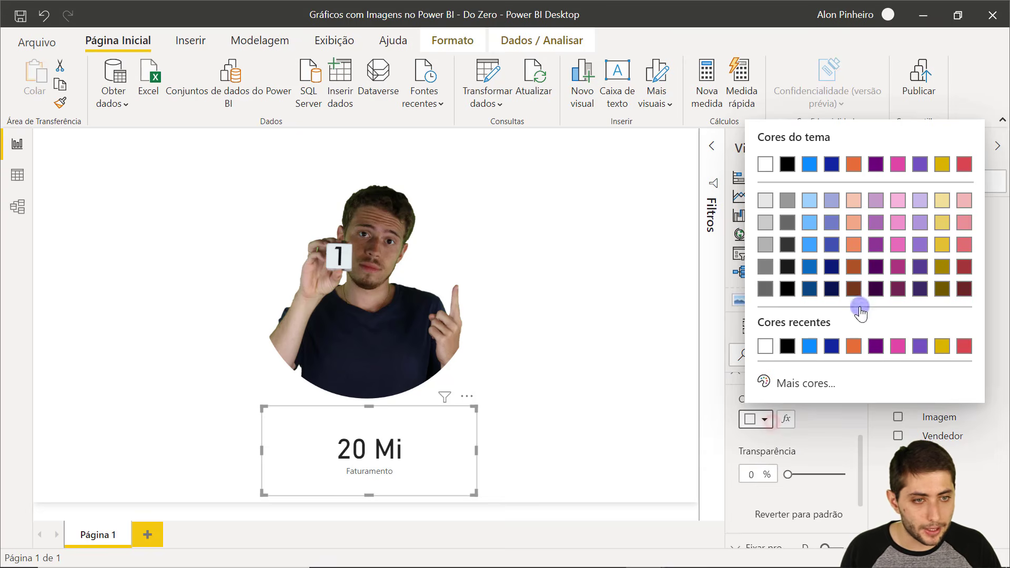
pyautogui.click(944, 206)
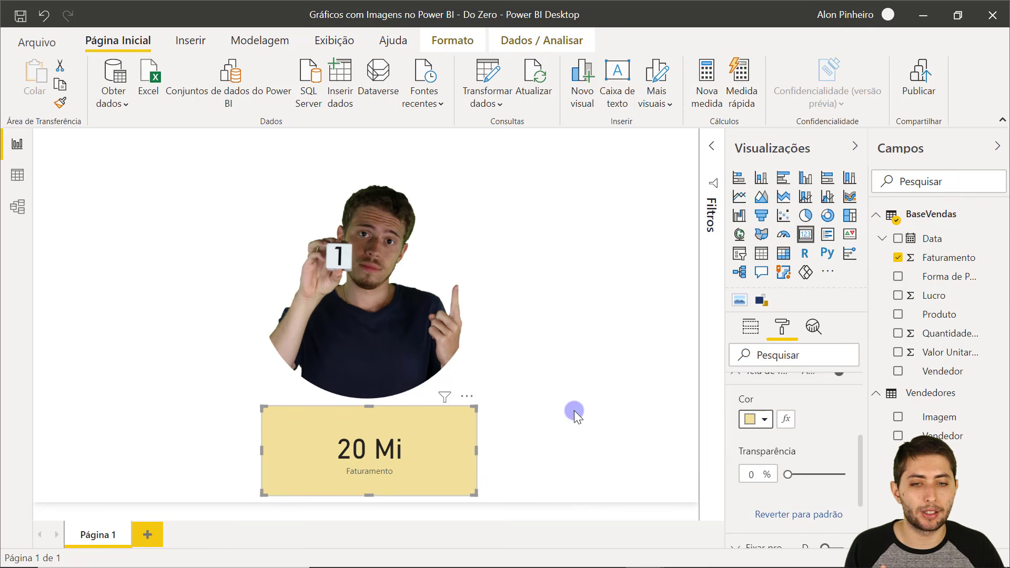
# Give the Faturamento field the R$ Português (Brasil) currency symbol.
pyautogui.click(955, 257)
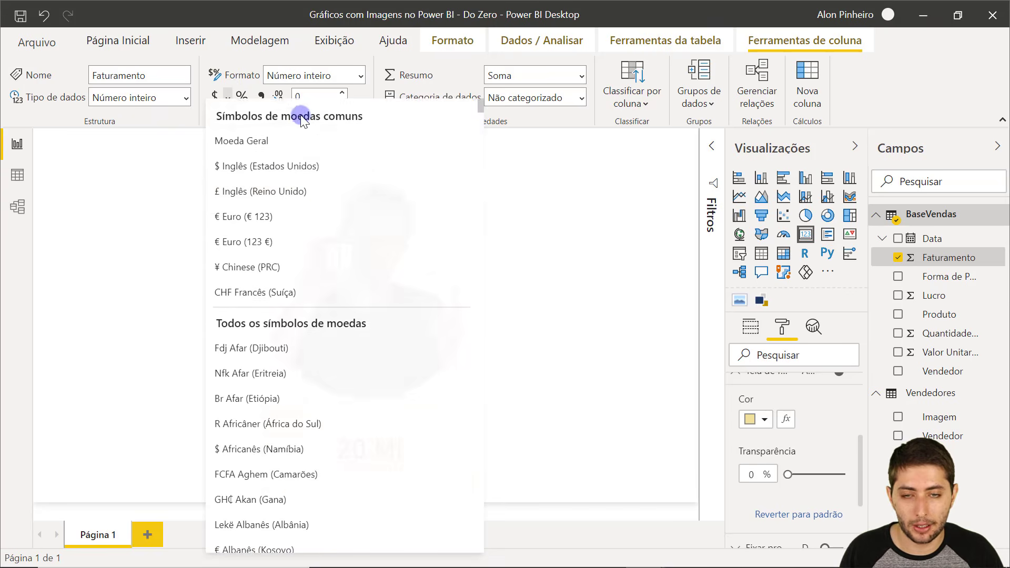
pyautogui.moveTo(481, 112); pyautogui.dragTo(479, 477)
pyautogui.scroll(7, 363, 310)
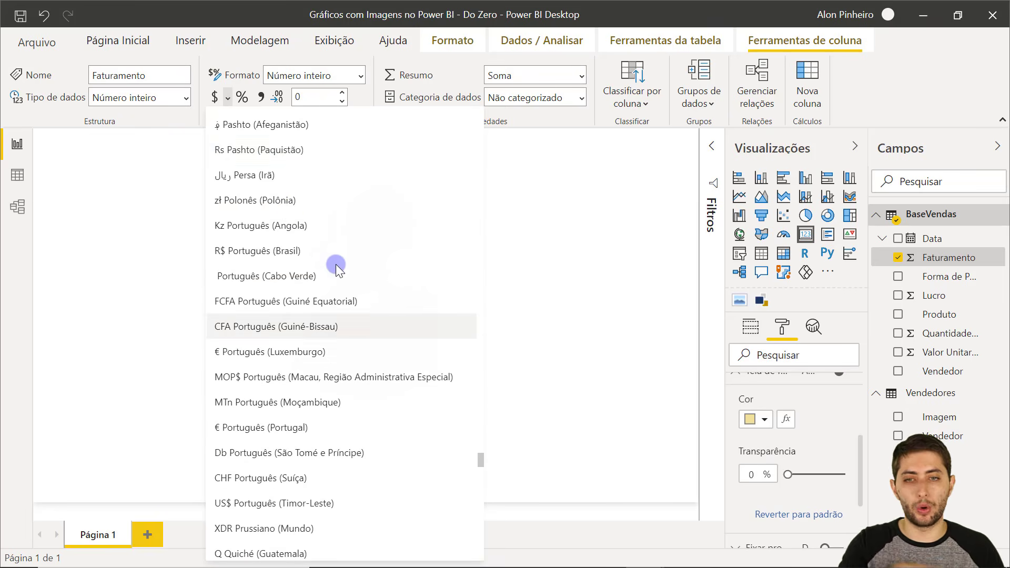
pyautogui.click(238, 251)
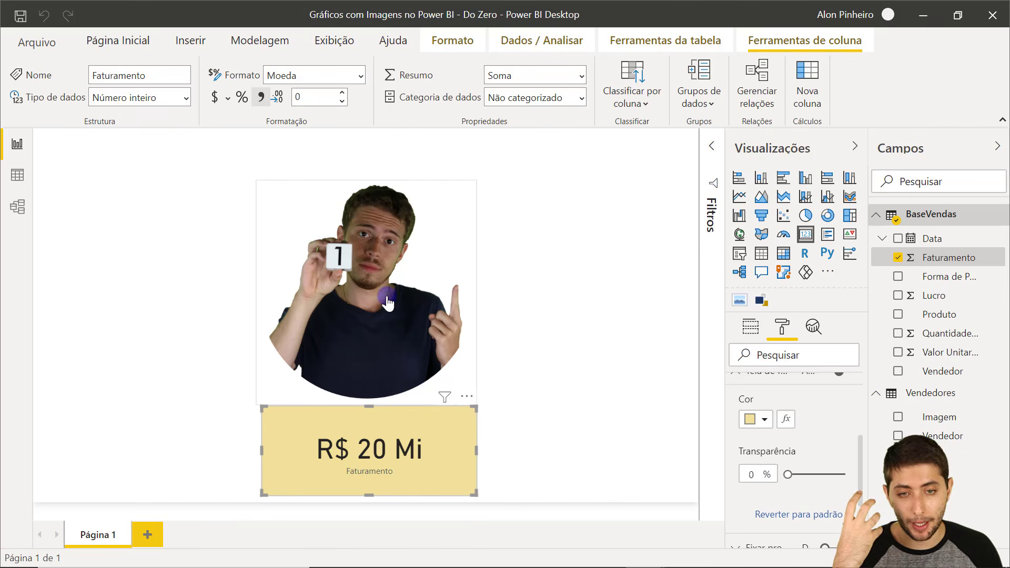
pyautogui.click(607, 251)
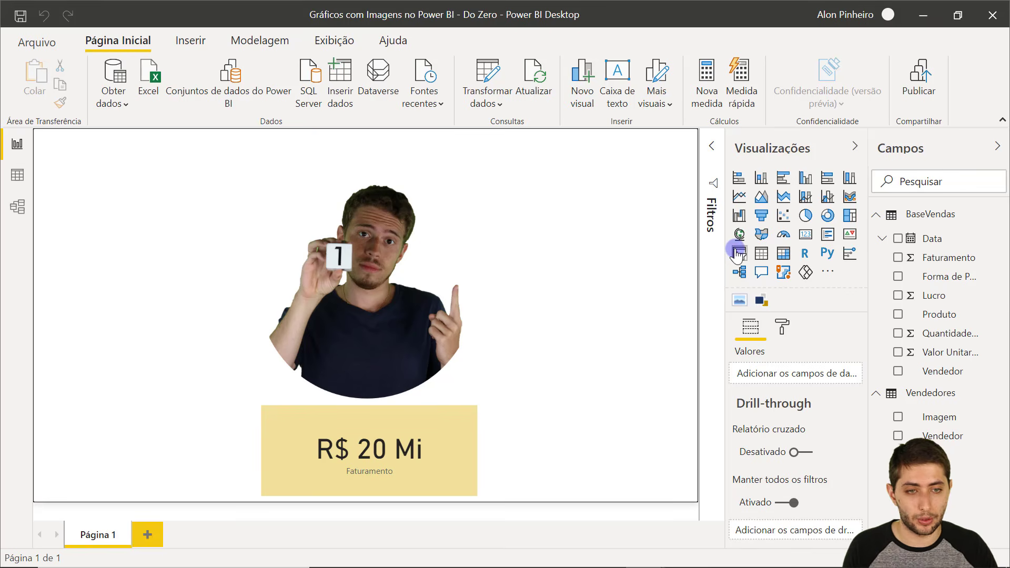
# Add a tall top-left slicer on Vendedor with enlarged item text.
pyautogui.click(739, 255)
pyautogui.moveTo(162, 421); pyautogui.dragTo(144, 213)
pyautogui.moveTo(141, 269); pyautogui.dragTo(143, 378)
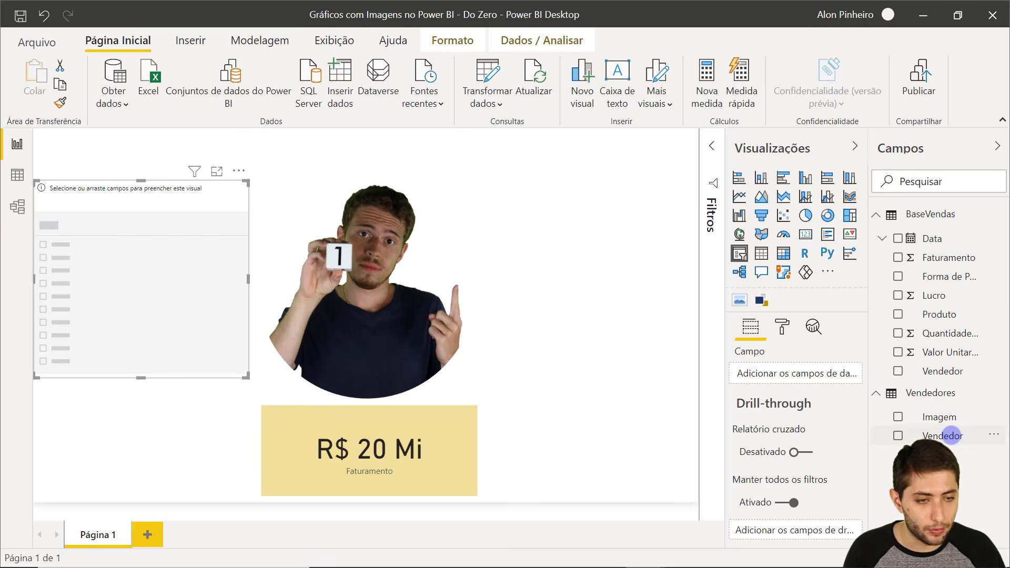
pyautogui.moveTo(870, 414); pyautogui.dragTo(758, 377)
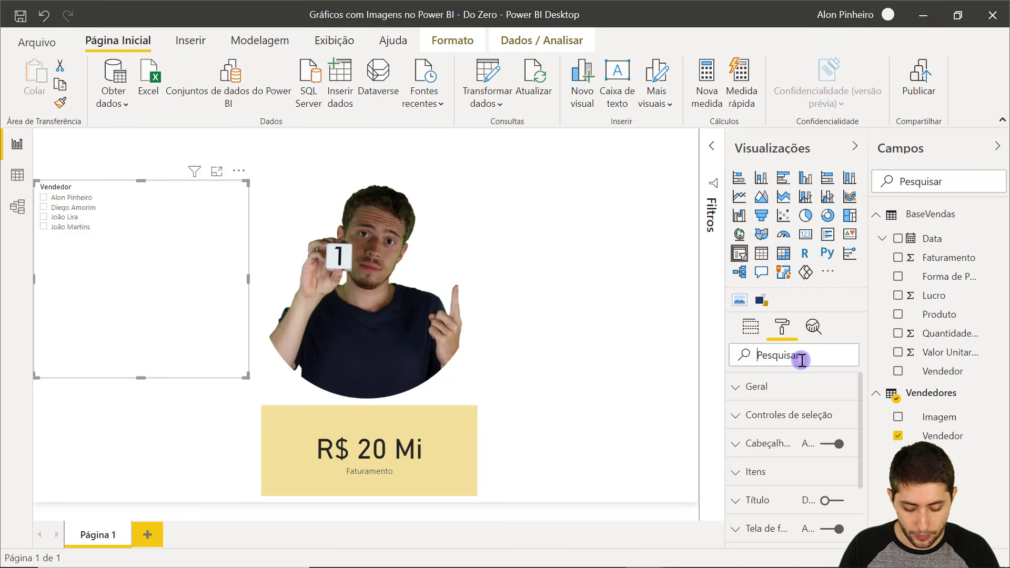
pyautogui.write('tamanho')
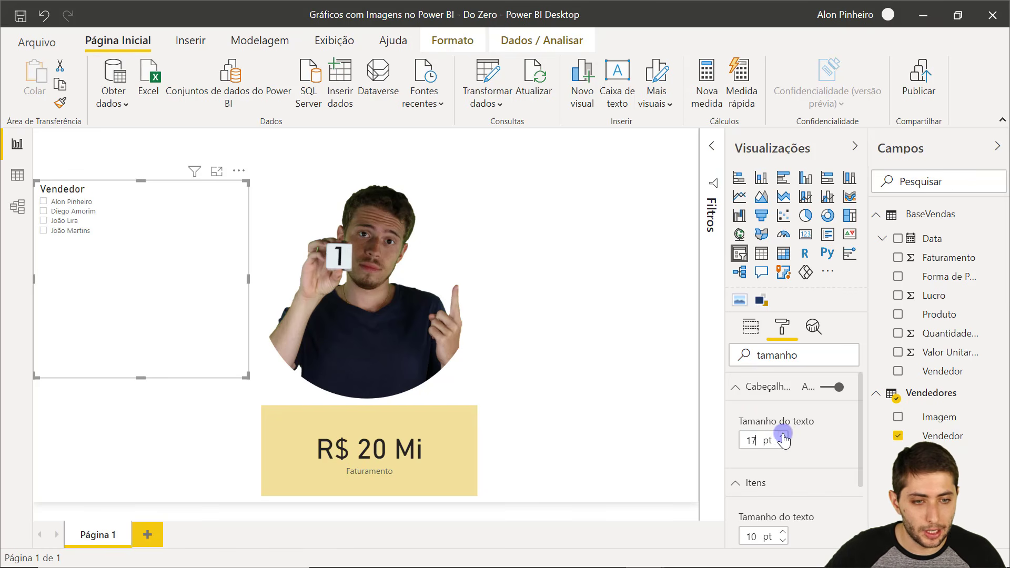
pyautogui.click(782, 533)
pyautogui.click(782, 532)
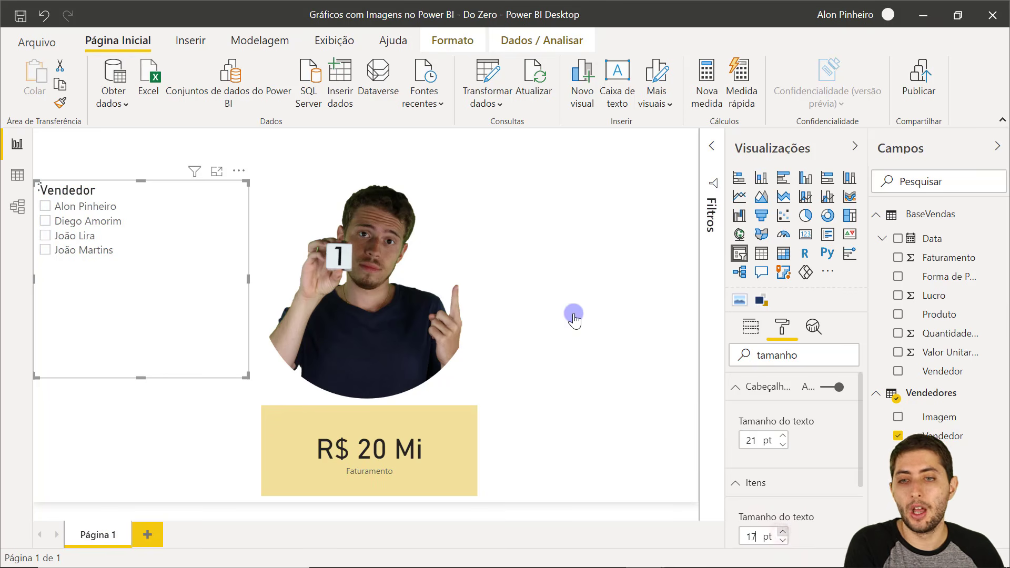
pyautogui.click(251, 217)
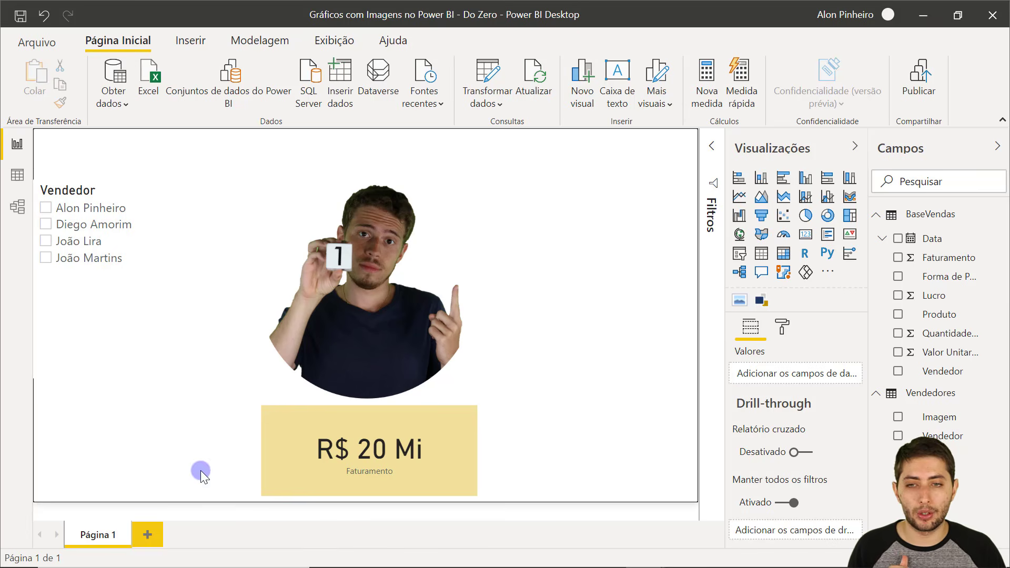
pyautogui.moveTo(155, 363); pyautogui.dragTo(168, 362)
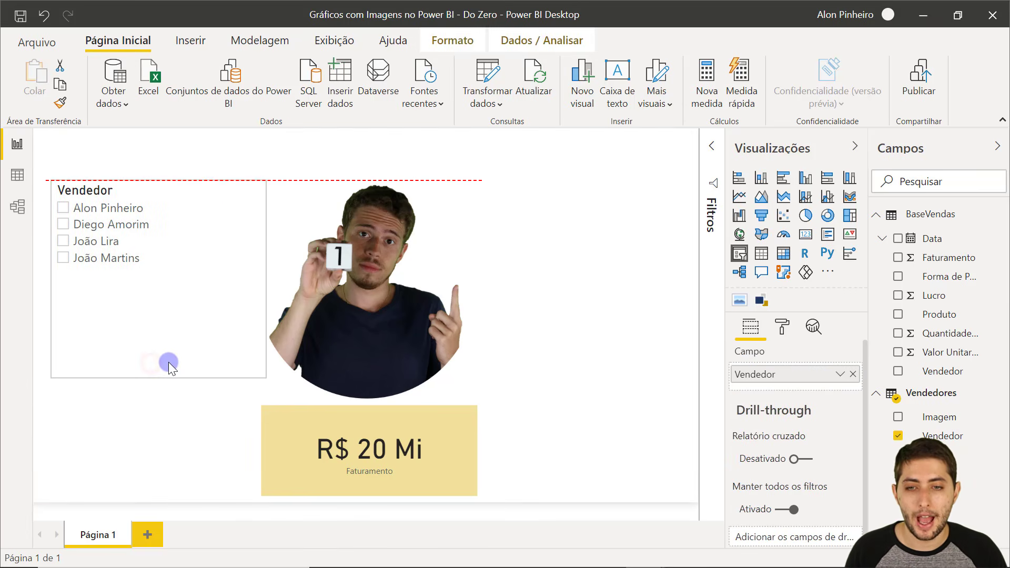
pyautogui.click(176, 391)
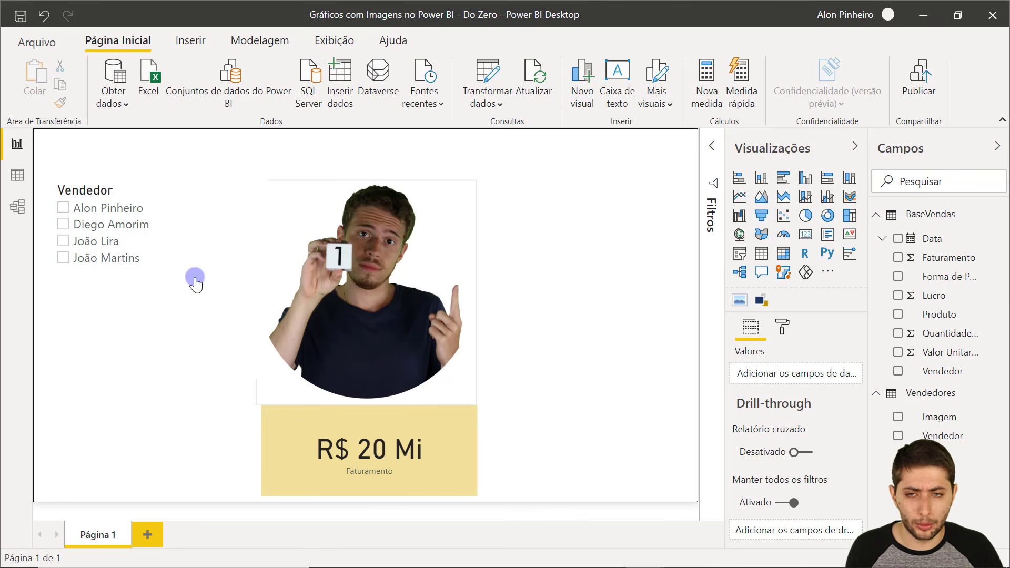
# Test the slicer by filtering to the first and second sellers, then clear the filter.
pyautogui.click(99, 210)
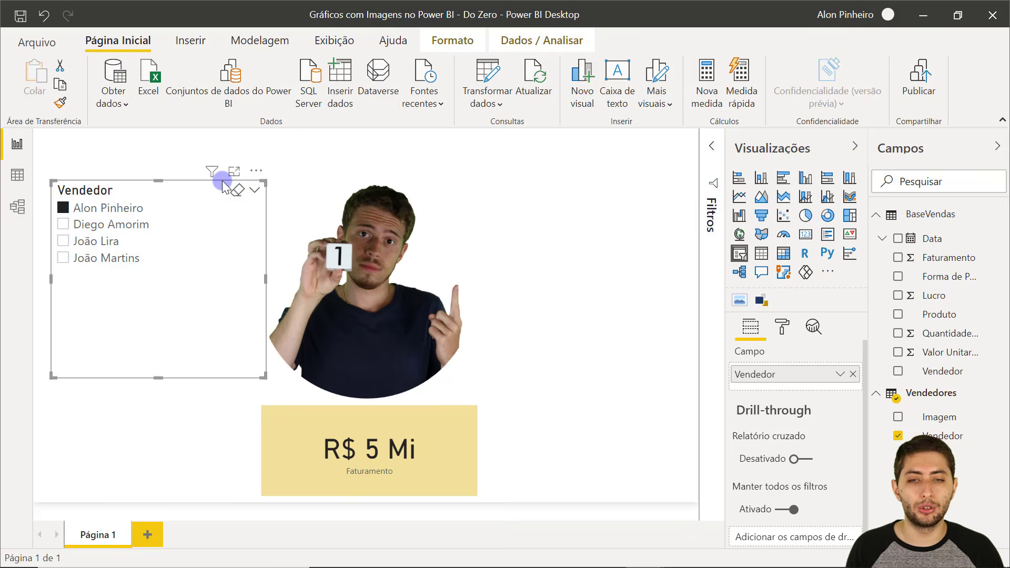
pyautogui.click(529, 277)
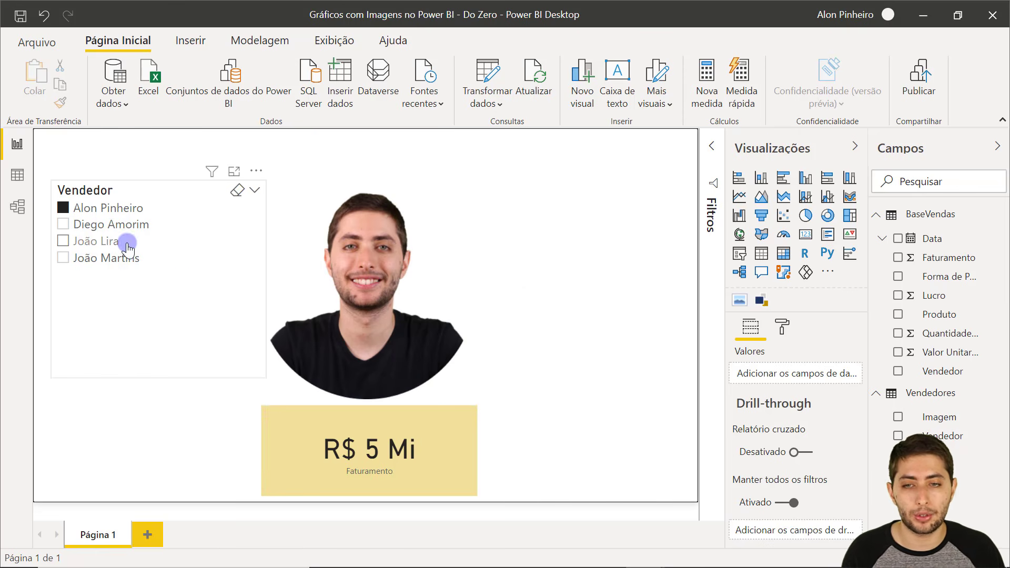
pyautogui.click(112, 226)
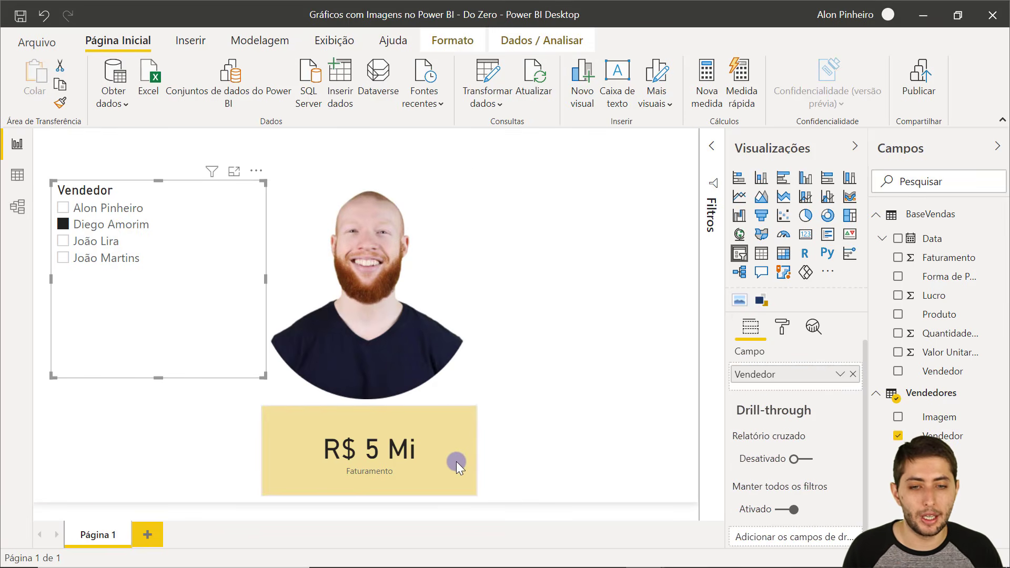
pyautogui.click(552, 324)
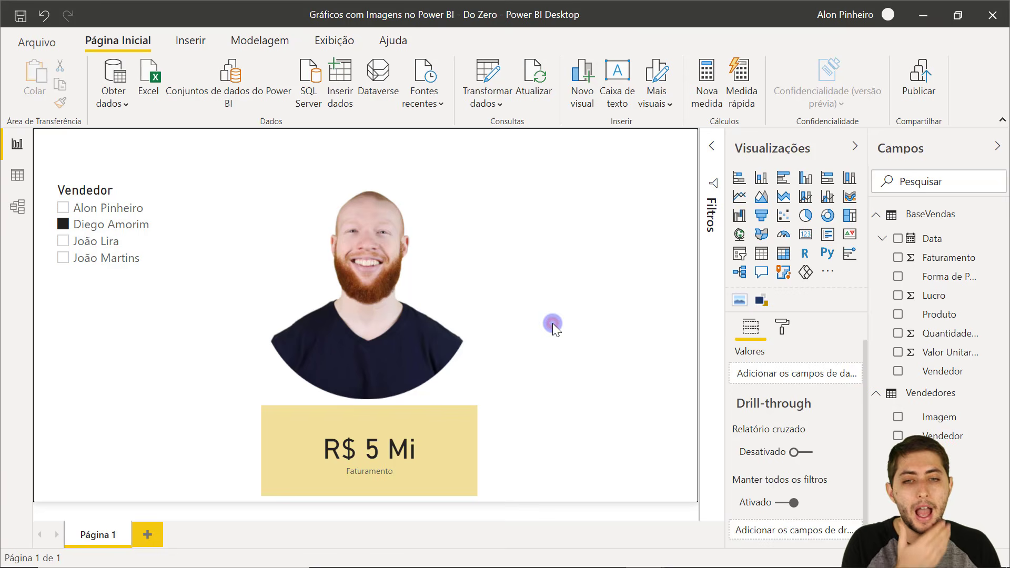
pyautogui.click(116, 229)
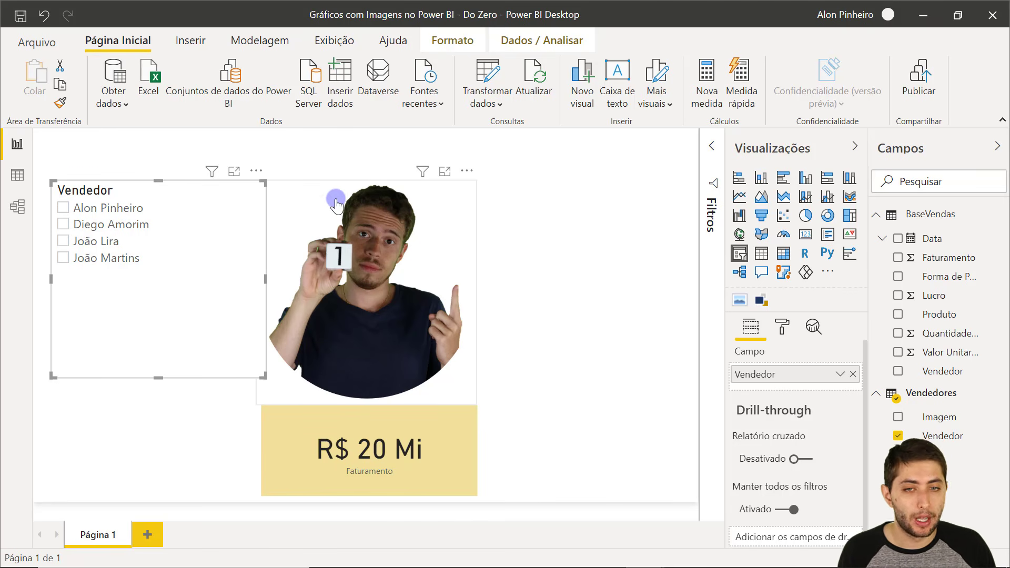
pyautogui.click(315, 181)
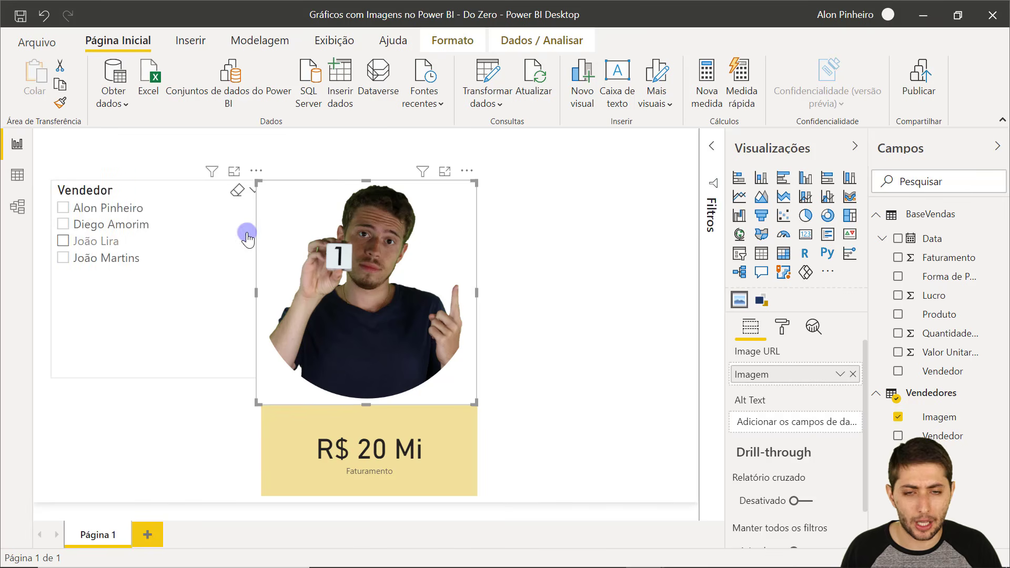
pyautogui.click(360, 209)
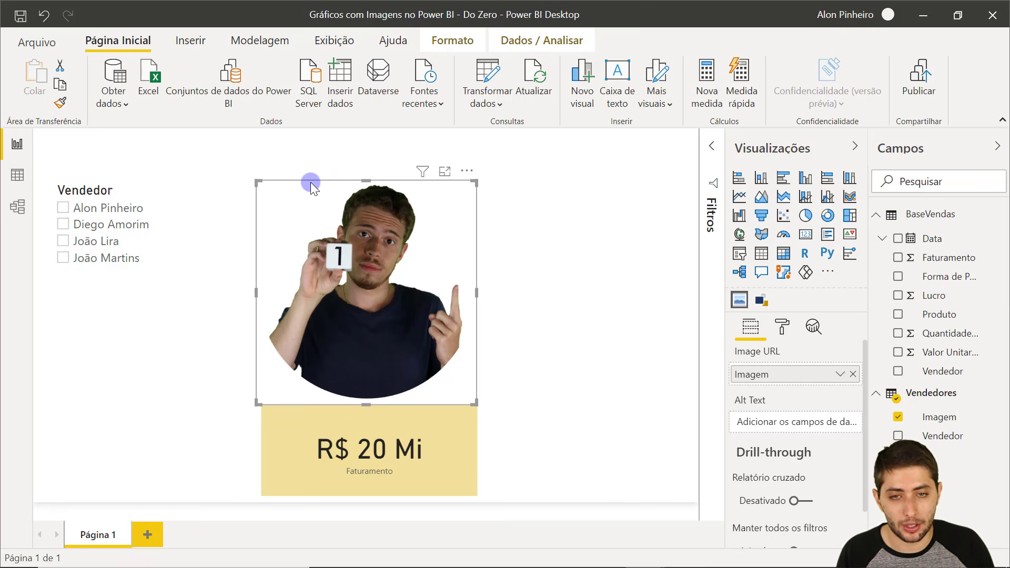
# Filter the seller photo's Imagem field to Top N 1 by Faturamento and apply it.
pyautogui.click(711, 148)
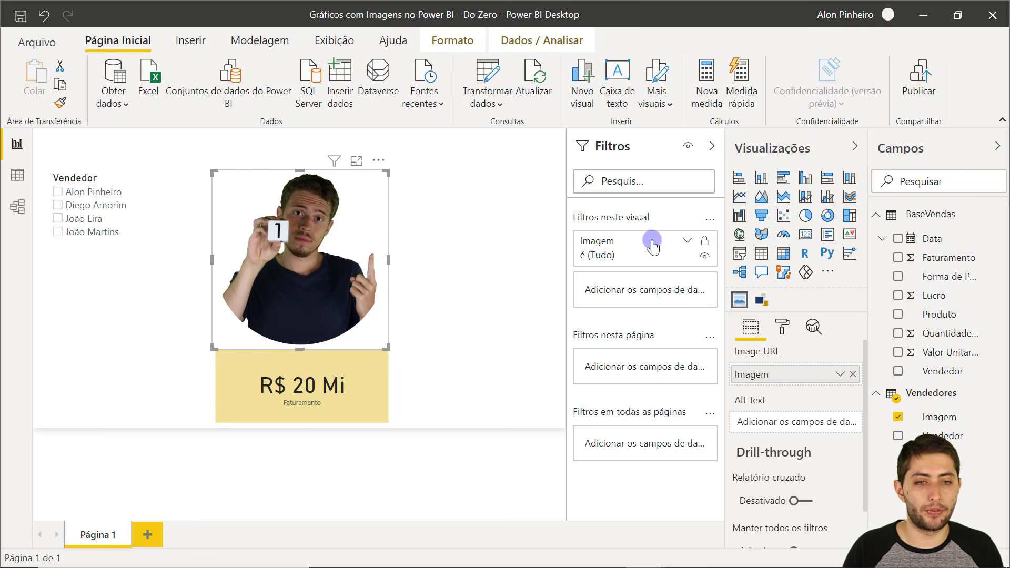
pyautogui.click(688, 241)
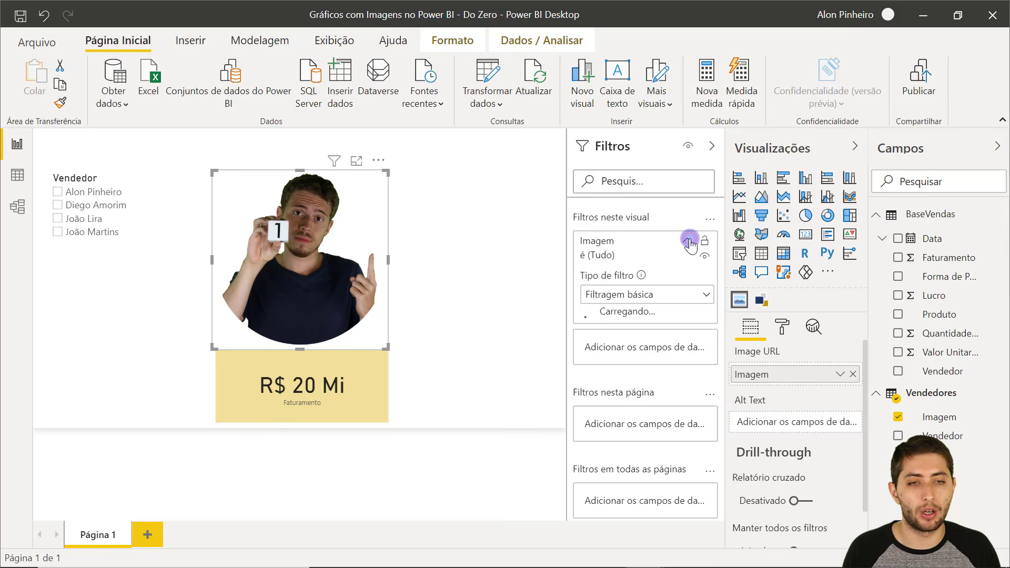
pyautogui.click(653, 295)
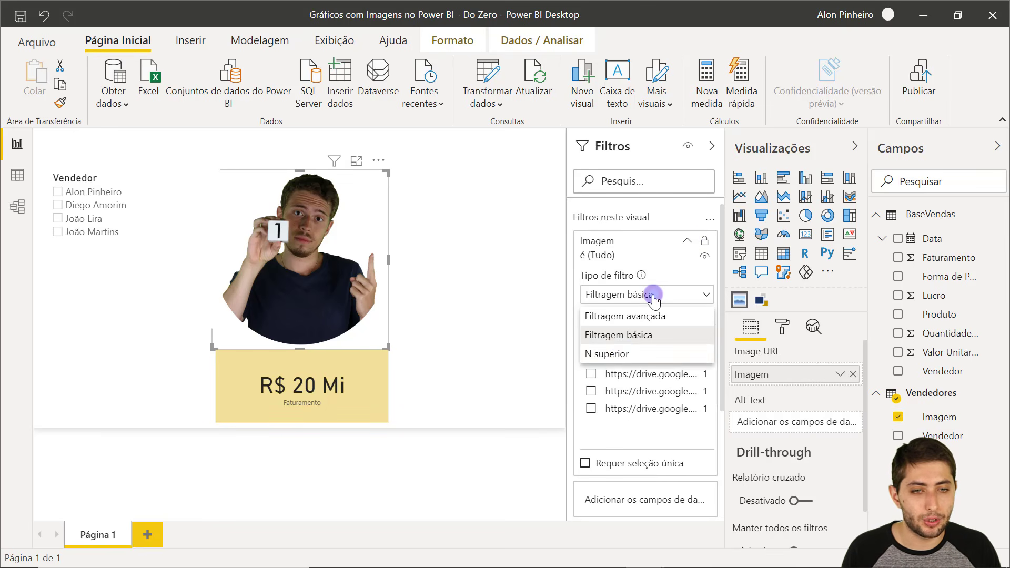
pyautogui.click(622, 354)
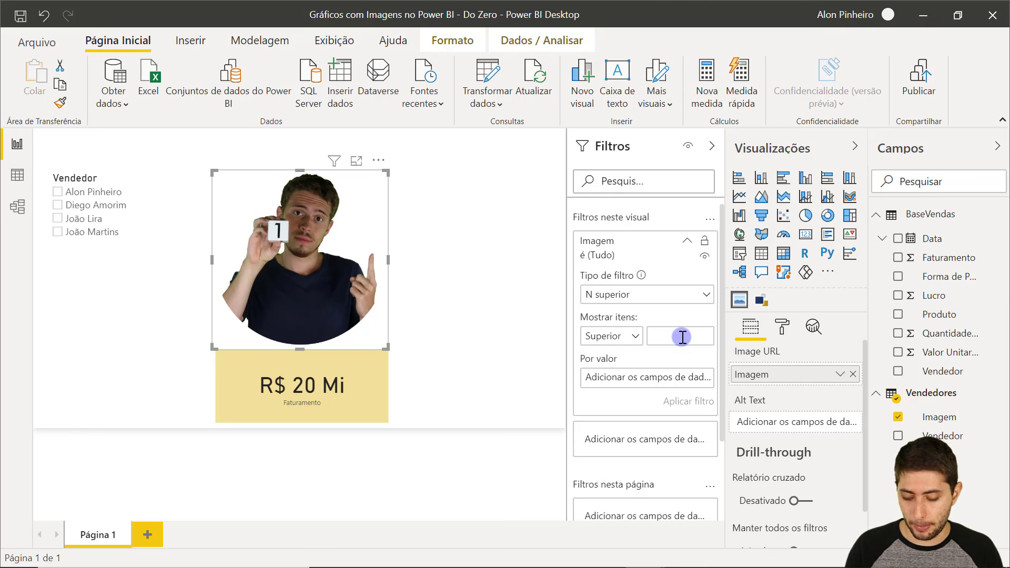
pyautogui.write('1')
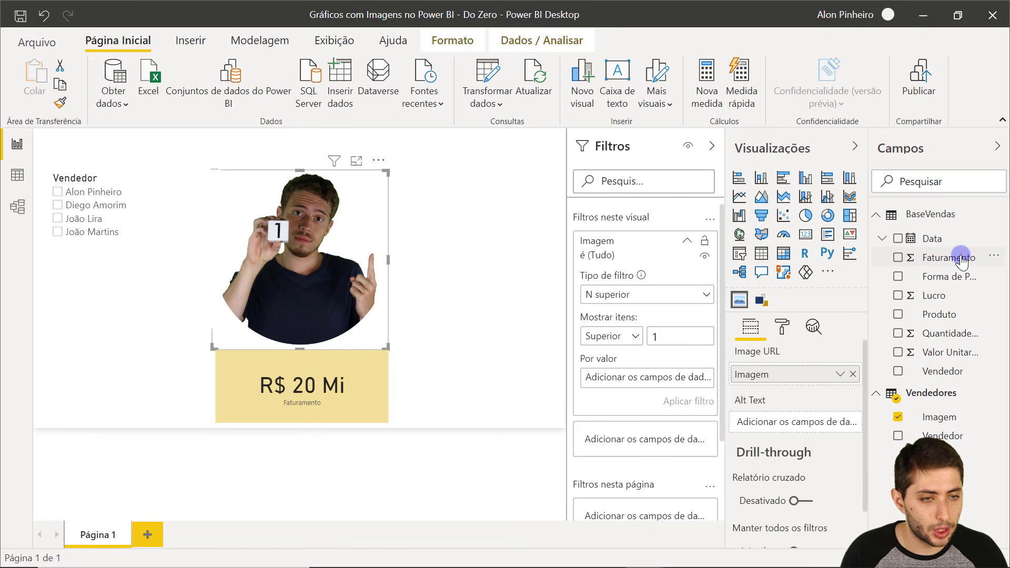
pyautogui.moveTo(948, 258); pyautogui.dragTo(657, 379)
pyautogui.click(684, 401)
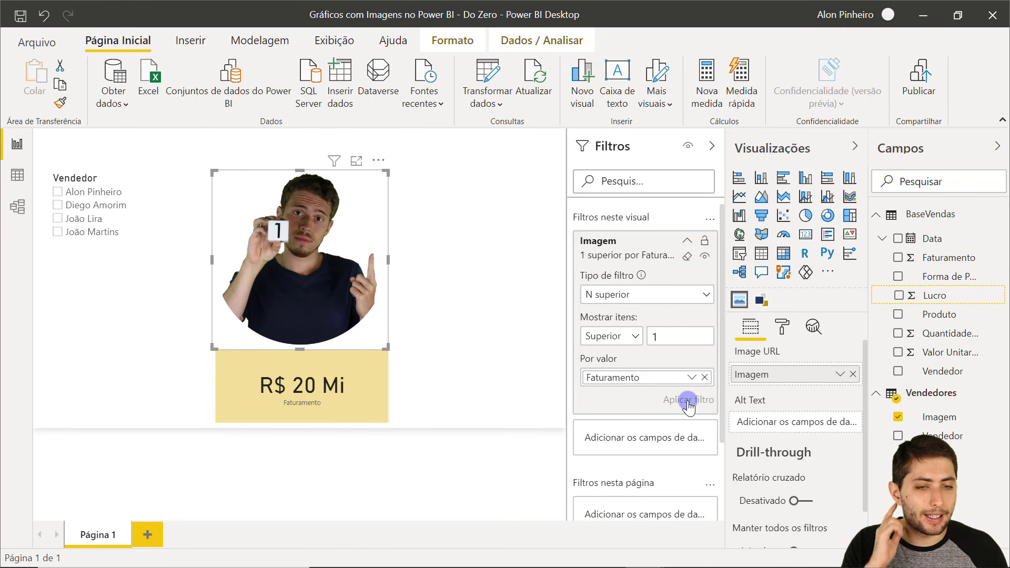
# Change the image filter to show the bottom 1 item and apply it.
pyautogui.click(306, 227)
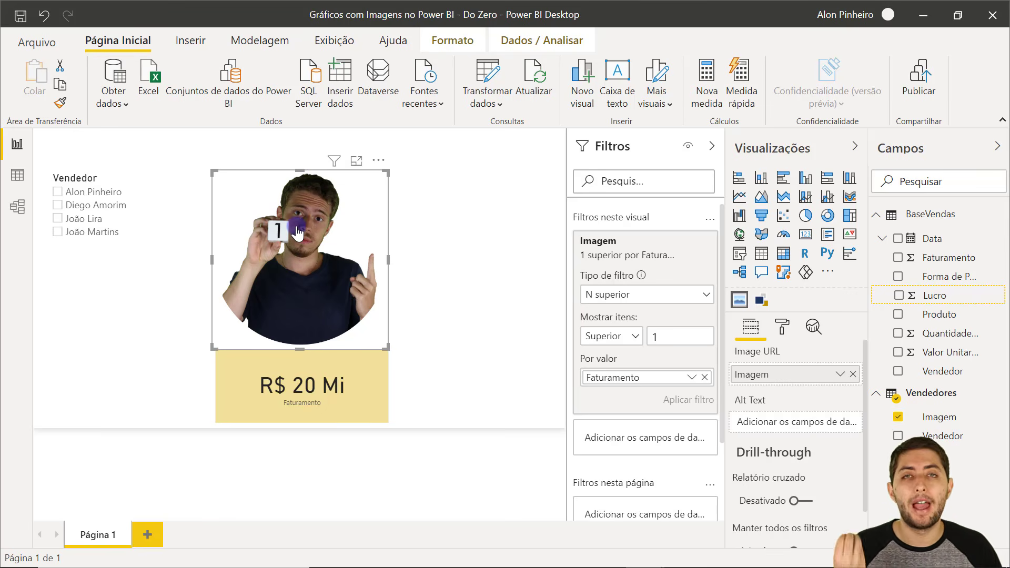
pyautogui.click(636, 336)
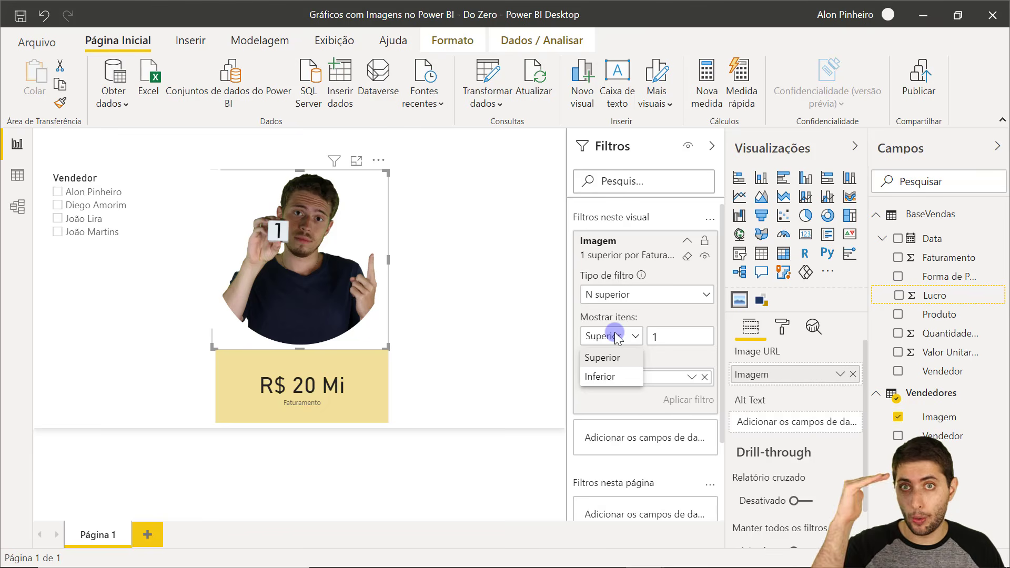
pyautogui.click(605, 377)
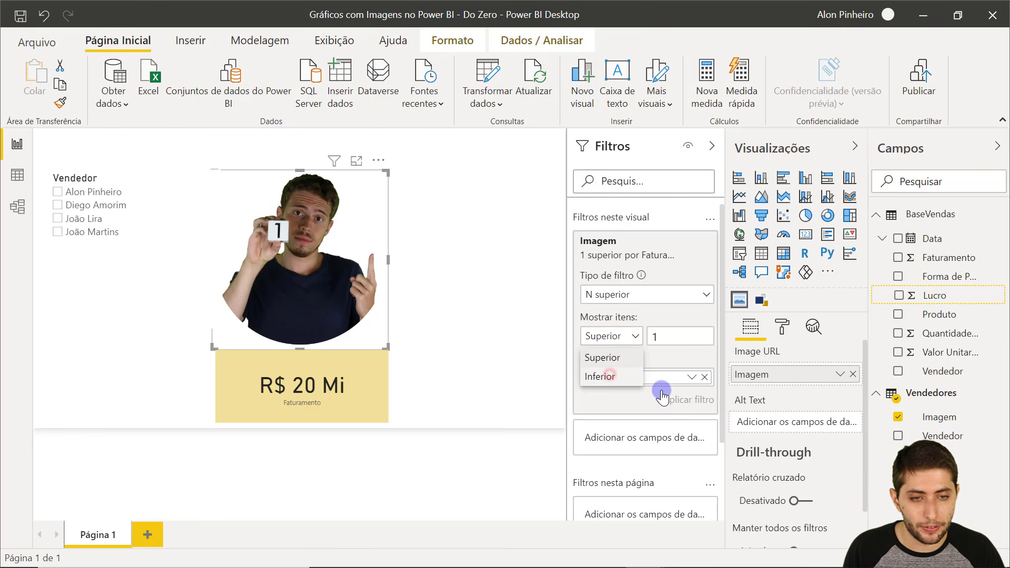
pyautogui.click(681, 400)
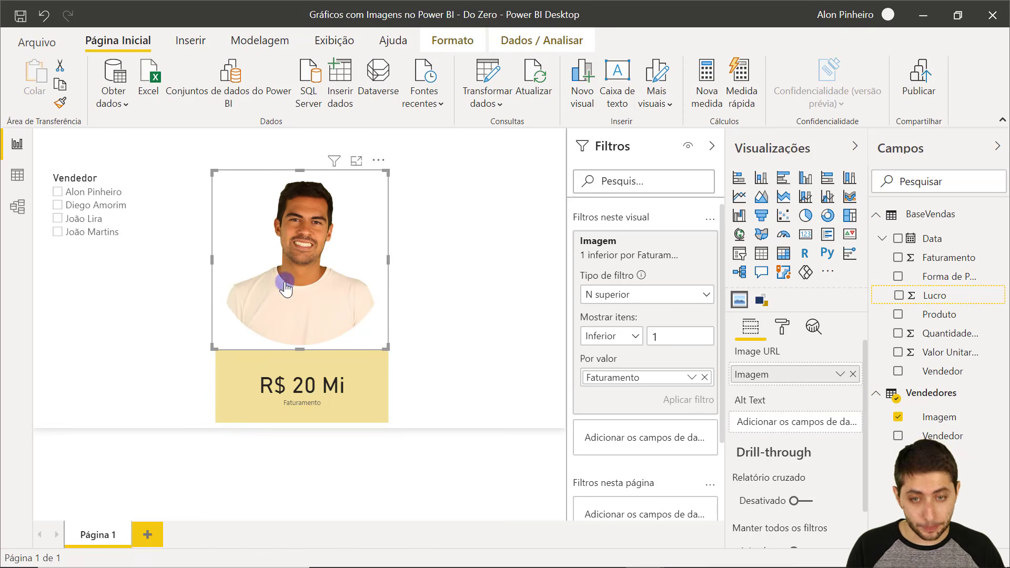
# Switch the image filter back to Superior 1 by Faturamento, apply it, and deselect the visual.
pyautogui.click(600, 336)
pyautogui.click(612, 358)
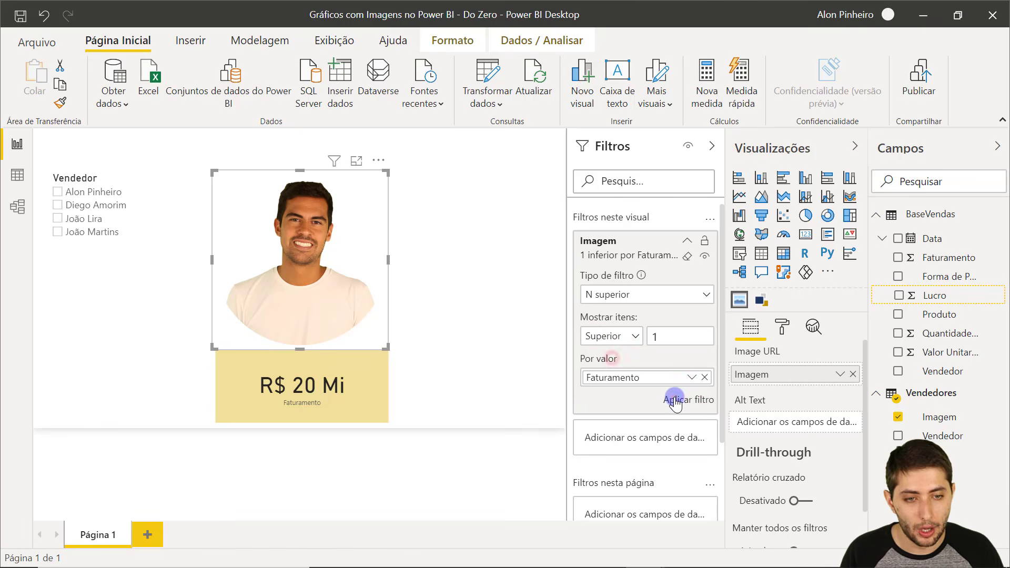
pyautogui.click(678, 399)
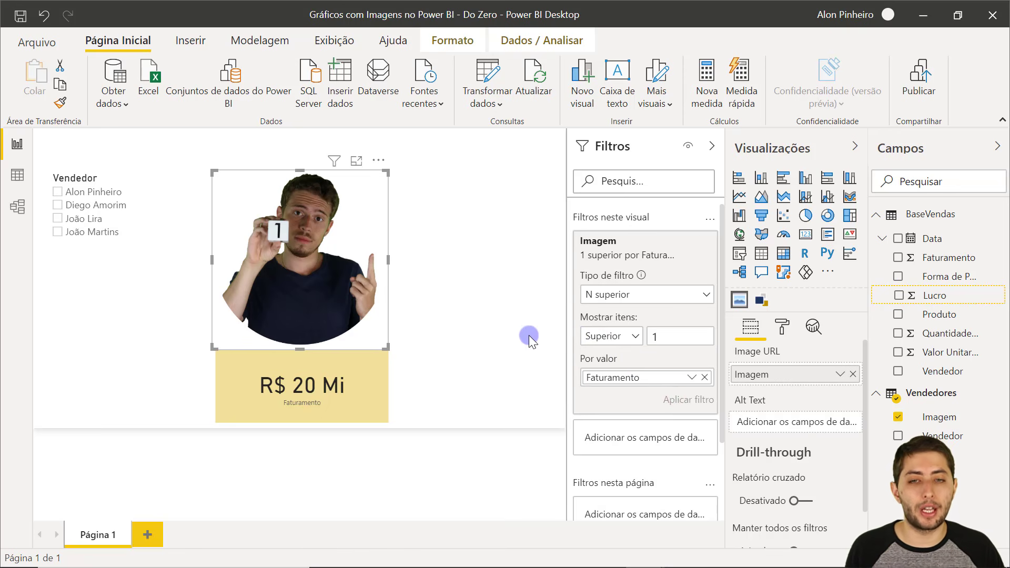
pyautogui.click(468, 262)
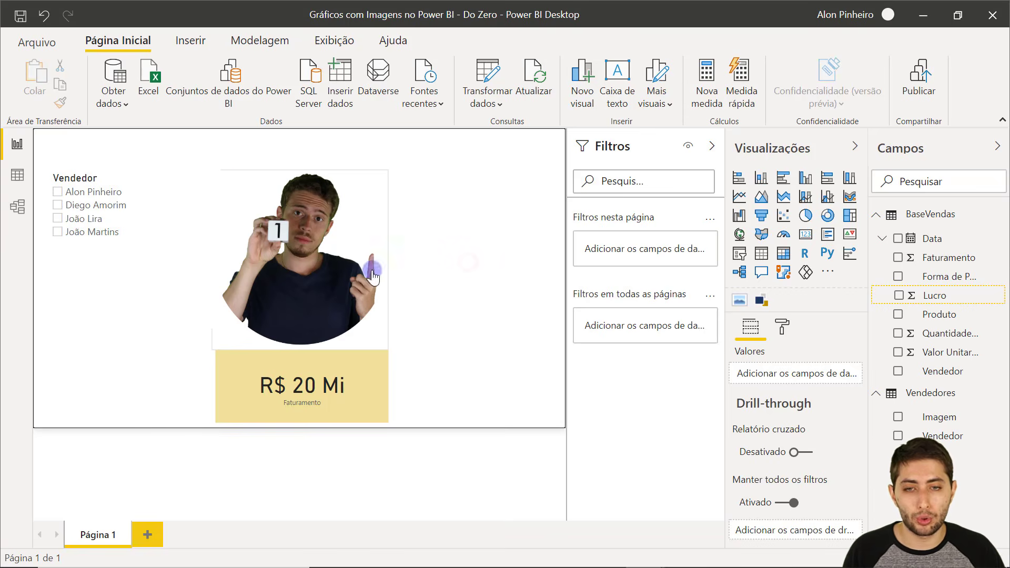
# Add a Vendedor filter to the revenue card showing N superior 1 by Faturamento, giving R$ 6 Mi.
pyautogui.click(358, 405)
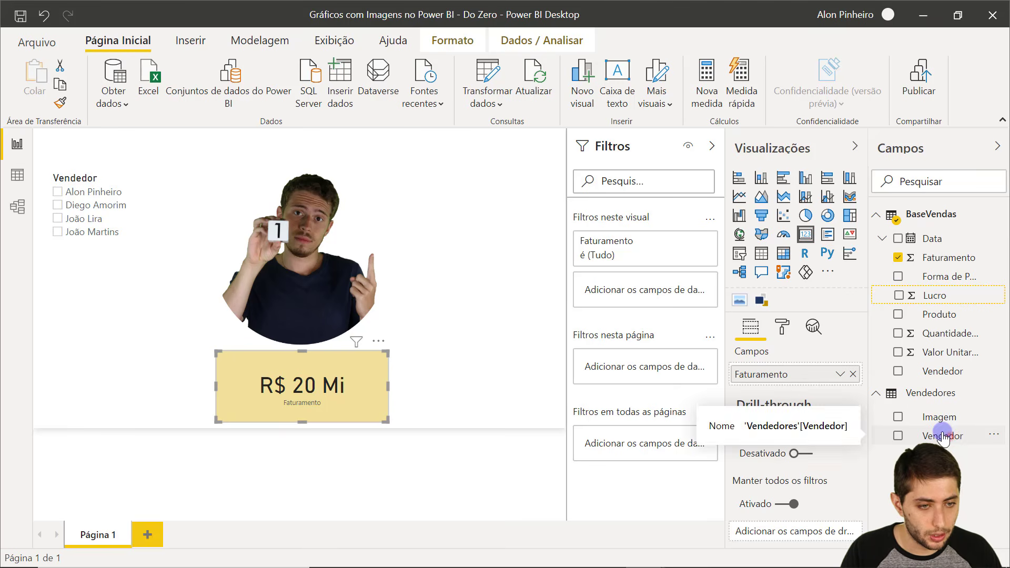
pyautogui.moveTo(943, 436); pyautogui.dragTo(668, 288)
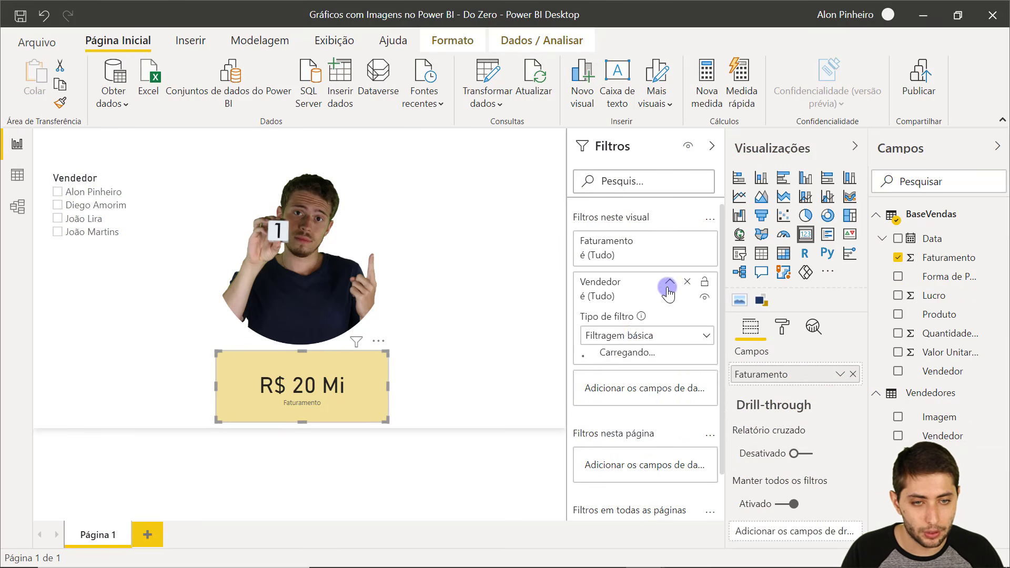
pyautogui.click(629, 336)
pyautogui.click(627, 395)
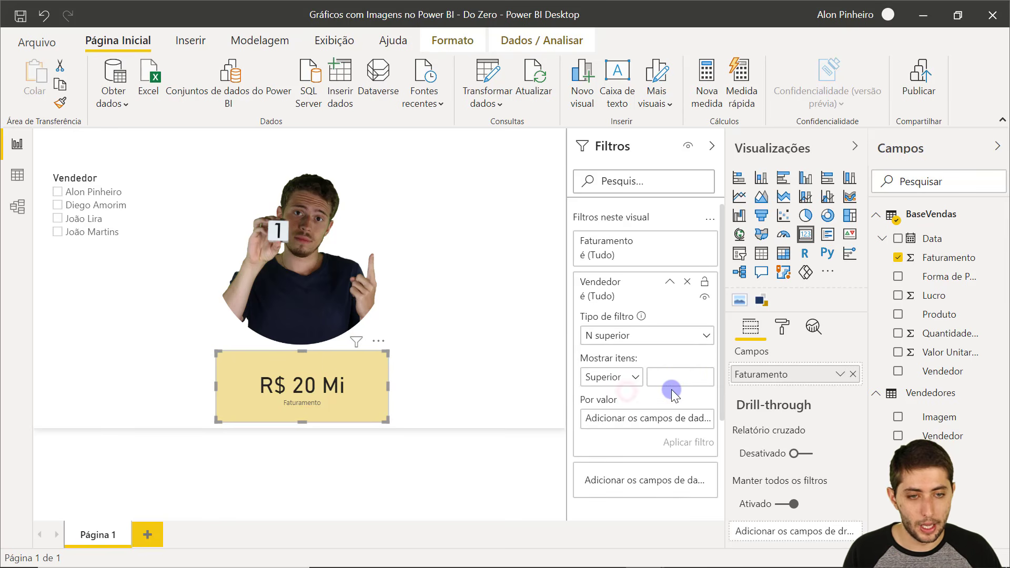
pyautogui.click(683, 372)
pyautogui.write('1')
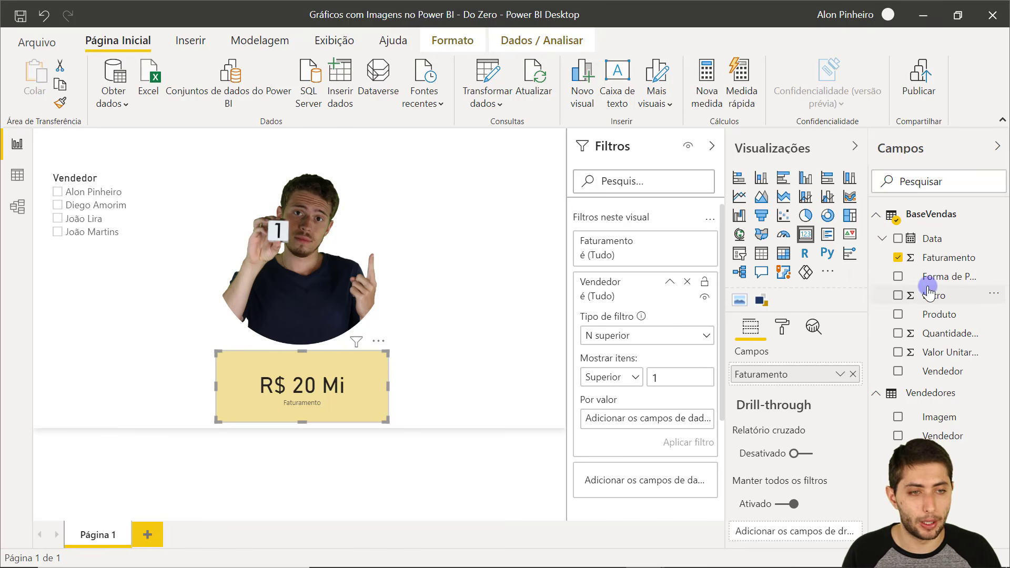
pyautogui.moveTo(878, 299); pyautogui.dragTo(653, 427)
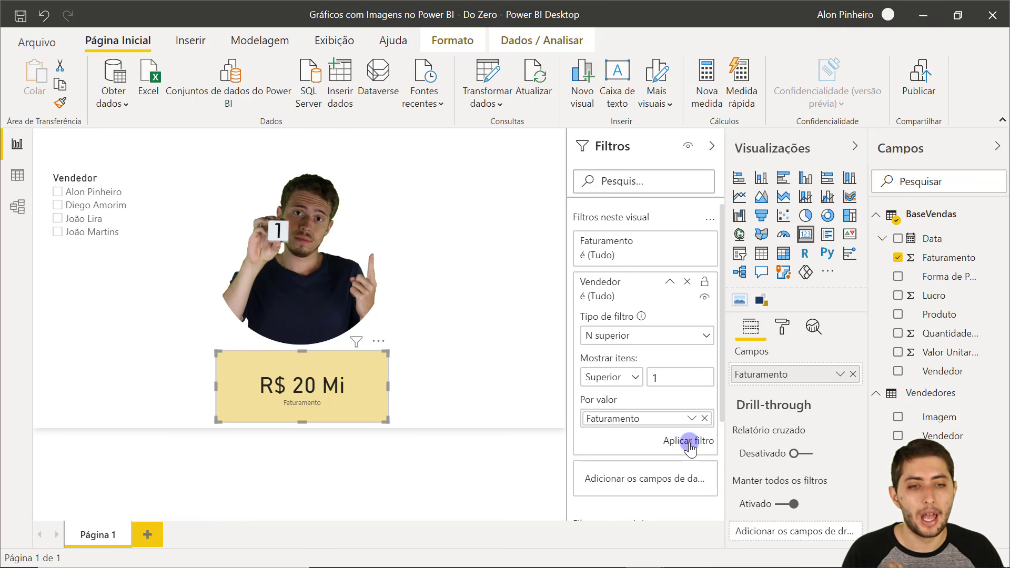
pyautogui.click(690, 441)
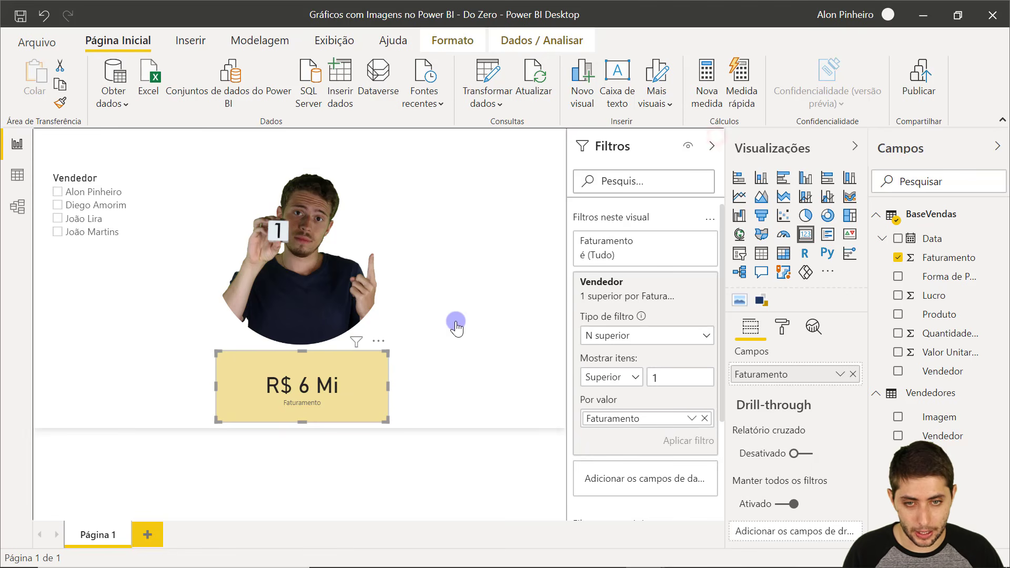
# Collapse the filters pane and turn on Borda and Sombra for the seller image.
pyautogui.click(712, 148)
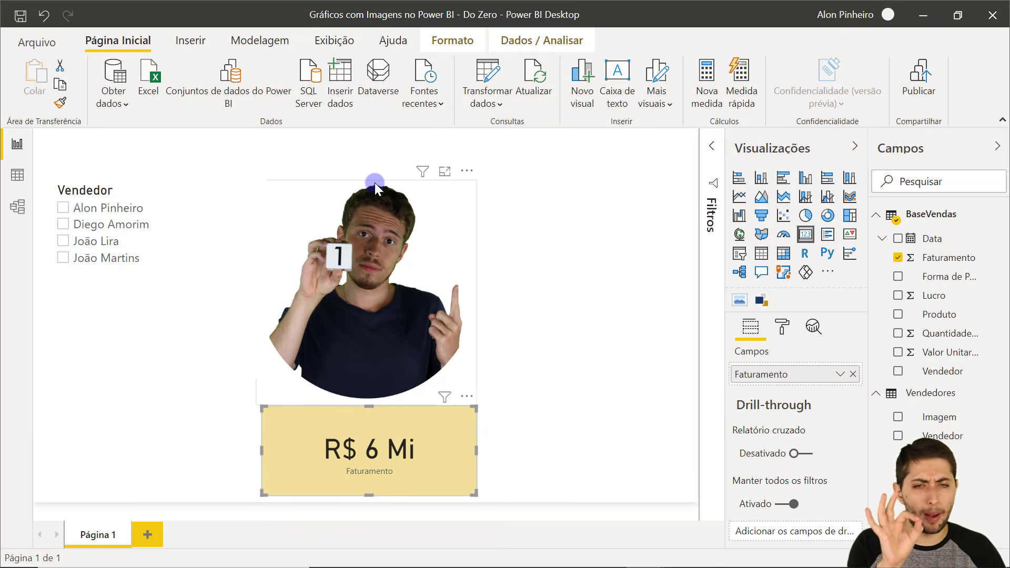
pyautogui.click(375, 182)
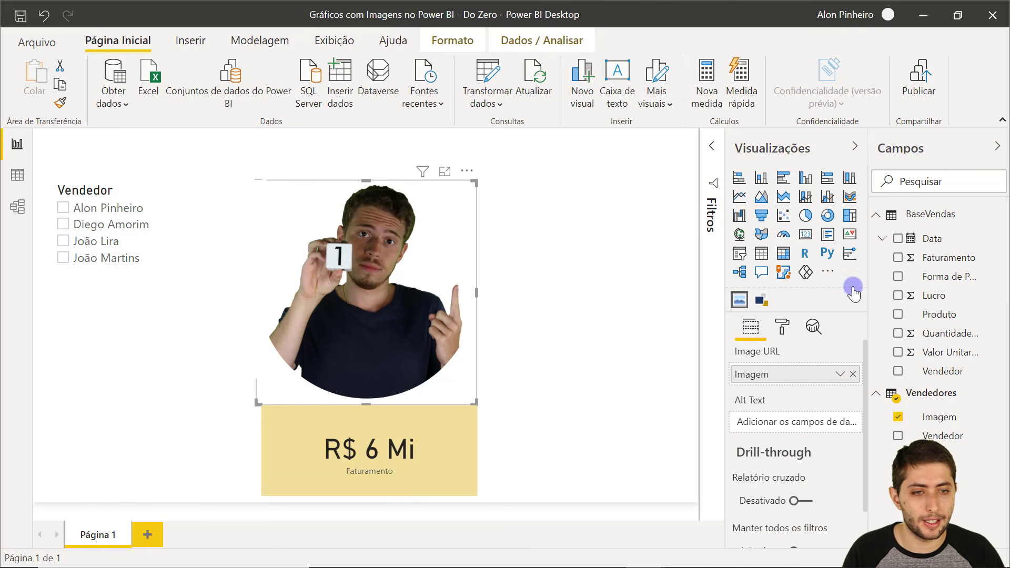
pyautogui.click(780, 325)
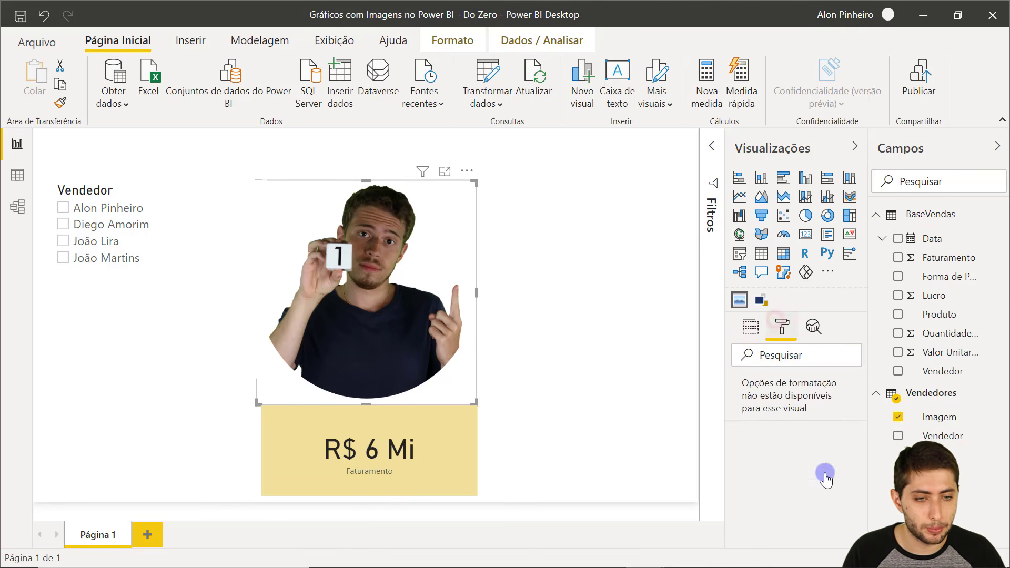
pyautogui.scroll(-1, 827, 480)
pyautogui.click(829, 483)
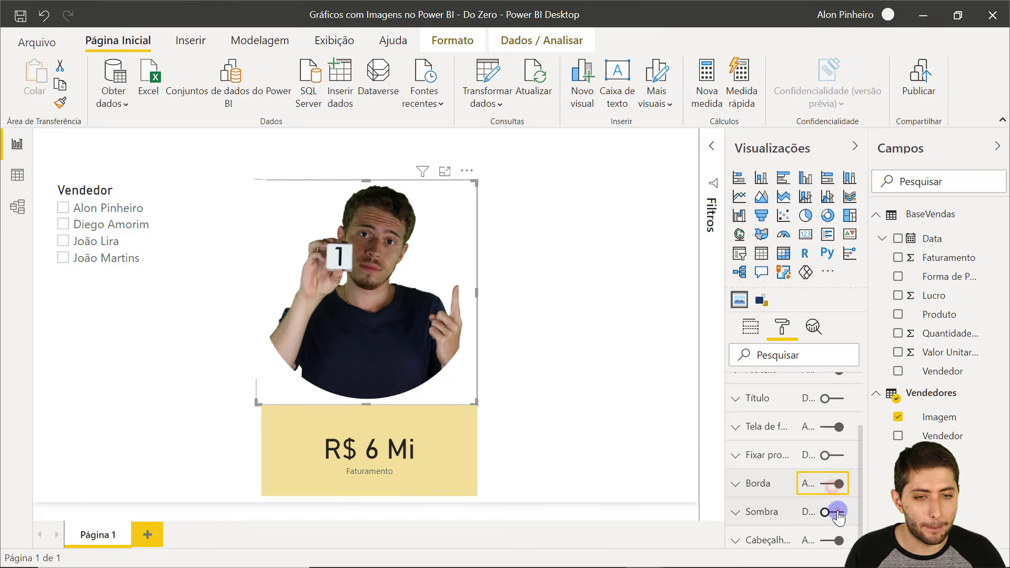
pyautogui.click(836, 512)
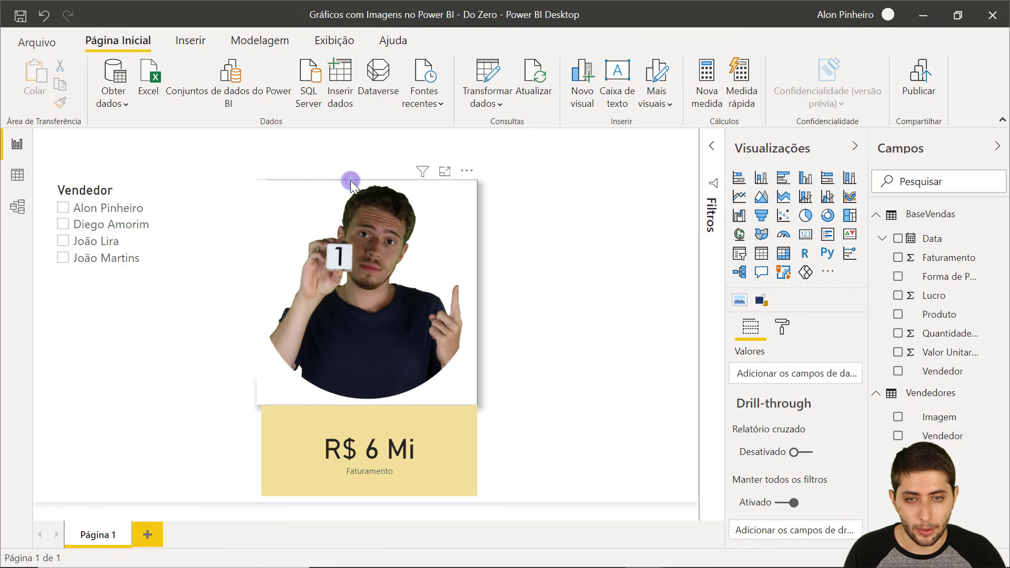
# Nudge the image up, widen the revenue card, narrow the Vendedor slicer and clear its selection.
pyautogui.moveTo(350, 181); pyautogui.dragTo(355, 166)
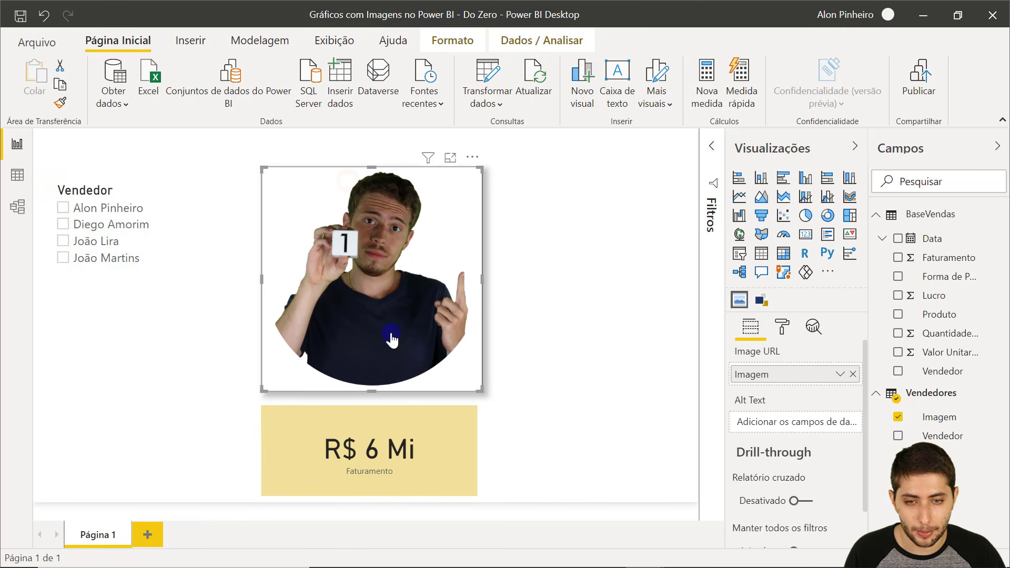
pyautogui.click(385, 475)
pyautogui.moveTo(478, 455); pyautogui.dragTo(482, 450)
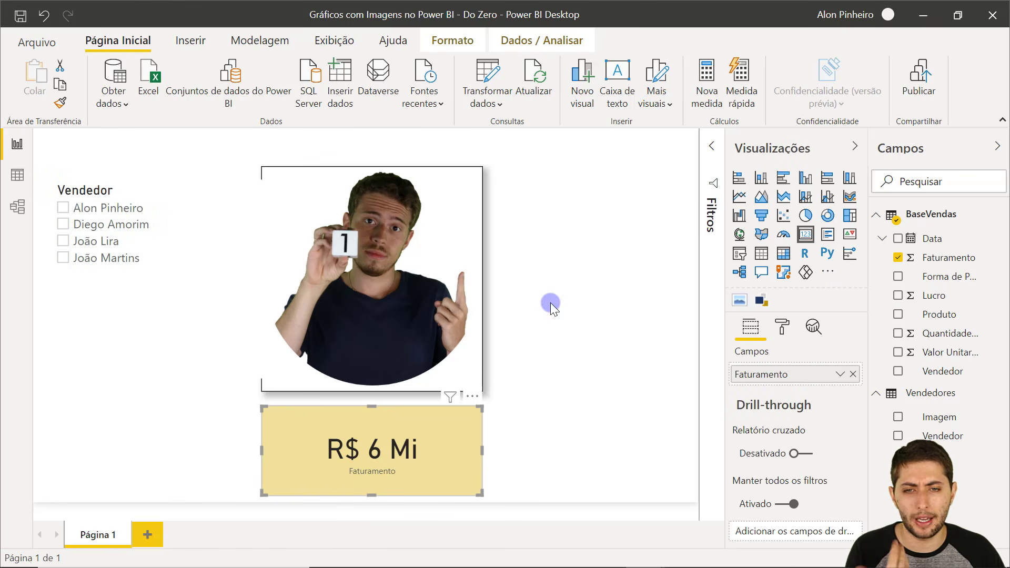
pyautogui.click(226, 263)
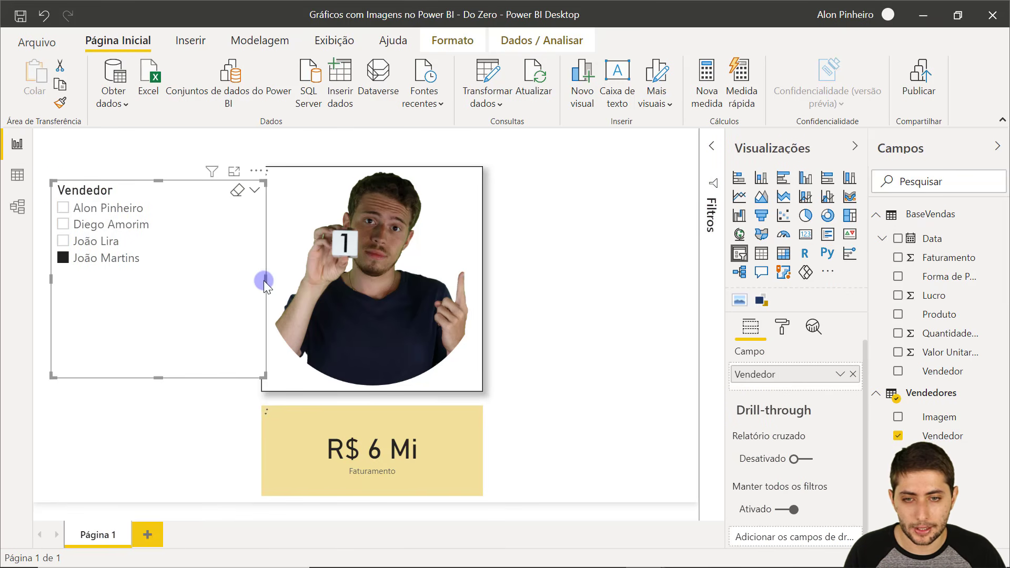
pyautogui.moveTo(246, 280); pyautogui.dragTo(243, 280)
pyautogui.click(134, 259)
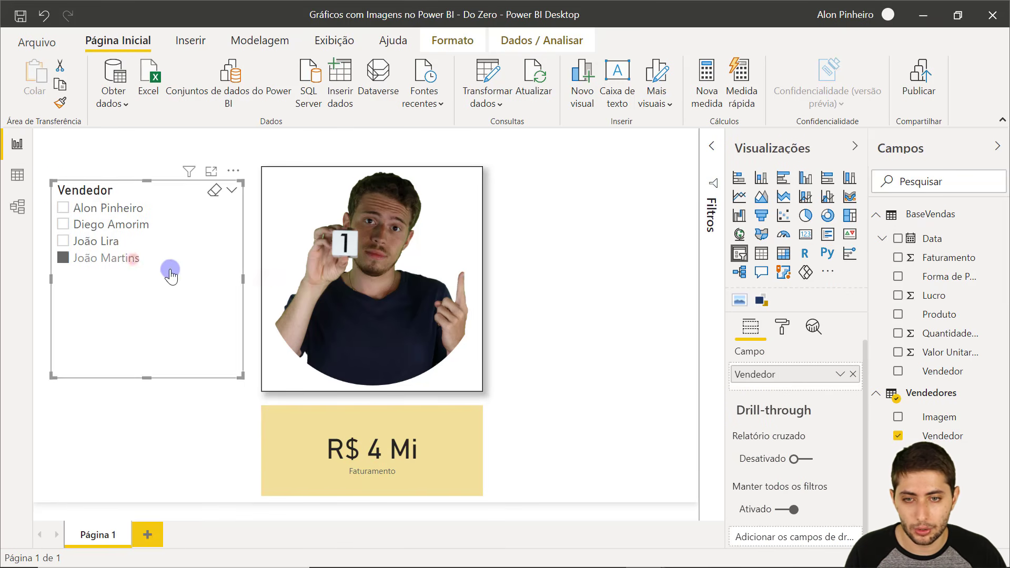
# Turn on Borda and Sombra for the revenue card and deselect it to preview.
pyautogui.click(779, 327)
pyautogui.click(433, 428)
pyautogui.click(753, 364)
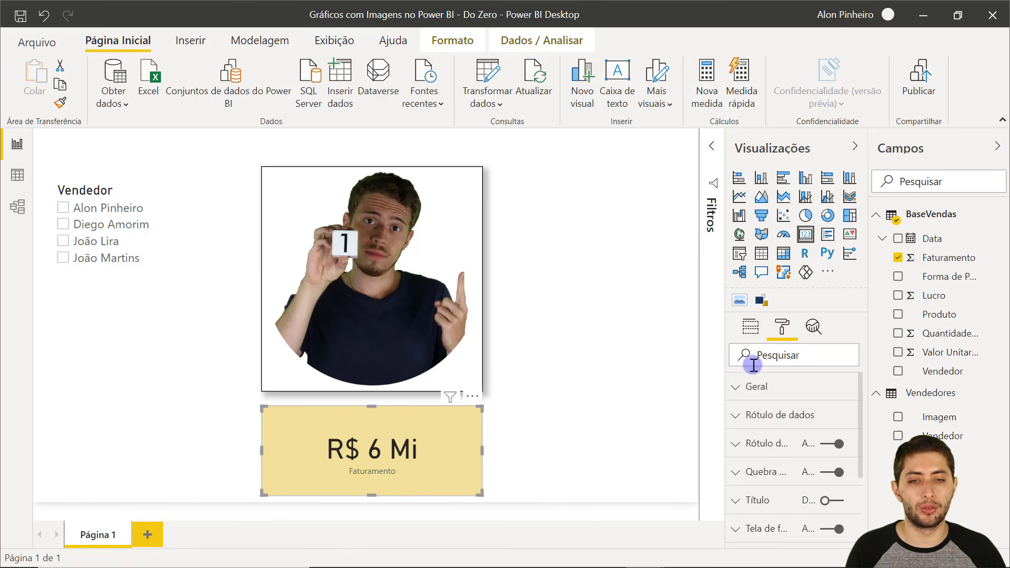
pyautogui.scroll(-3, 826, 471)
pyautogui.click(830, 455)
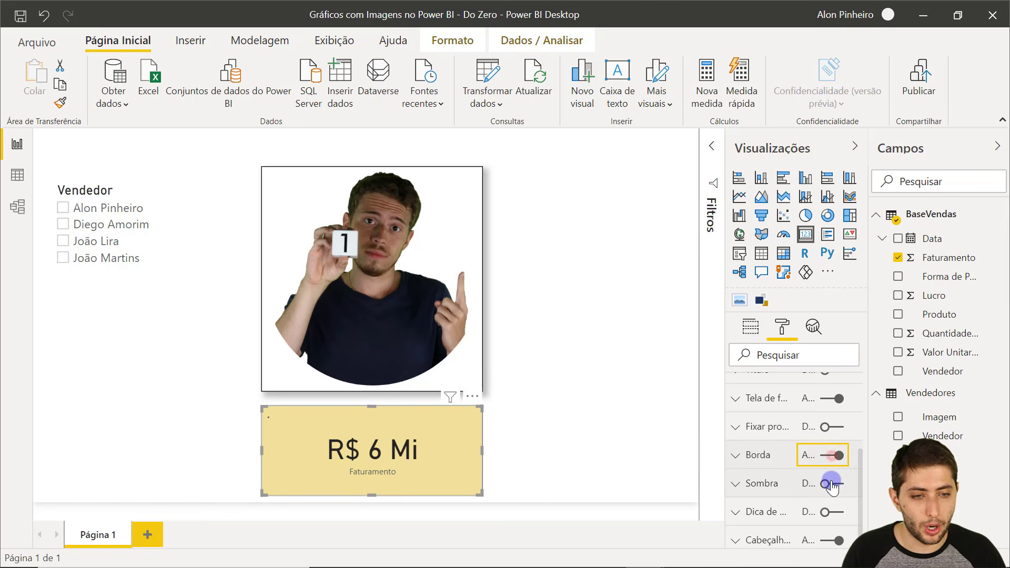
pyautogui.click(832, 484)
pyautogui.click(603, 411)
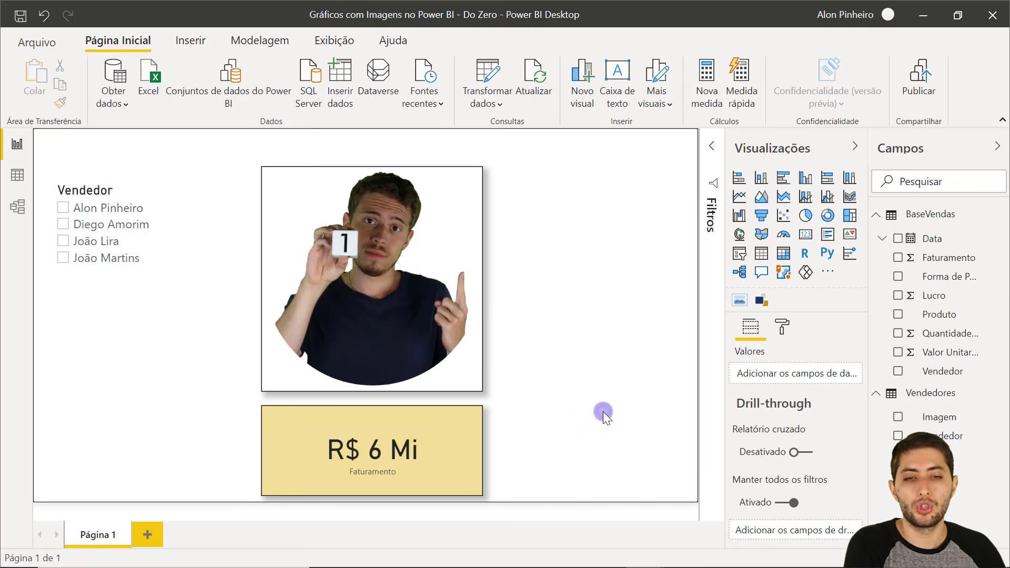
pyautogui.click(442, 285)
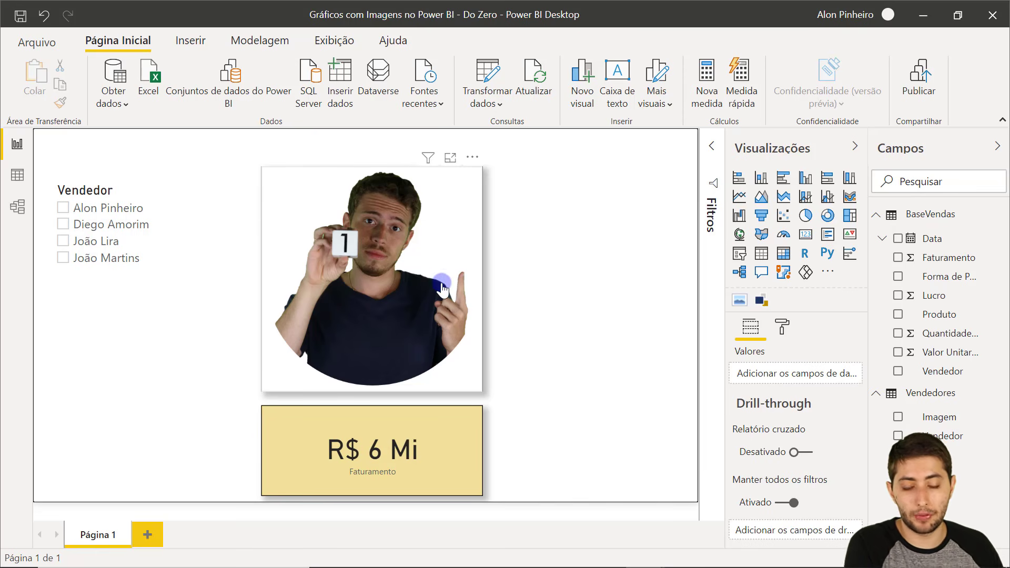
# Try several sellers in the Vendedor slicer, ending on the second seller so the card reads R$ 5 Mi.
pyautogui.click(447, 456)
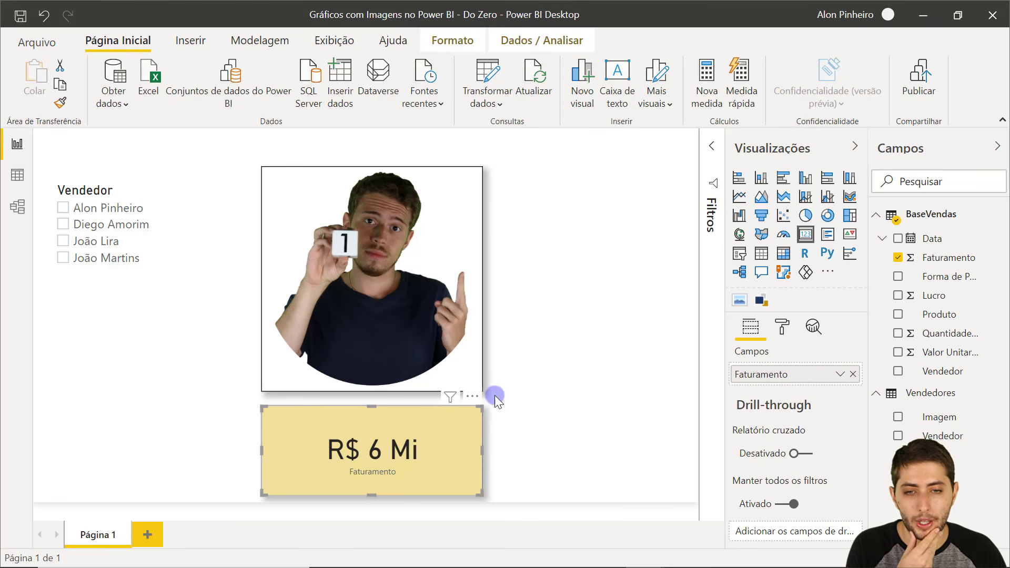
pyautogui.click(546, 260)
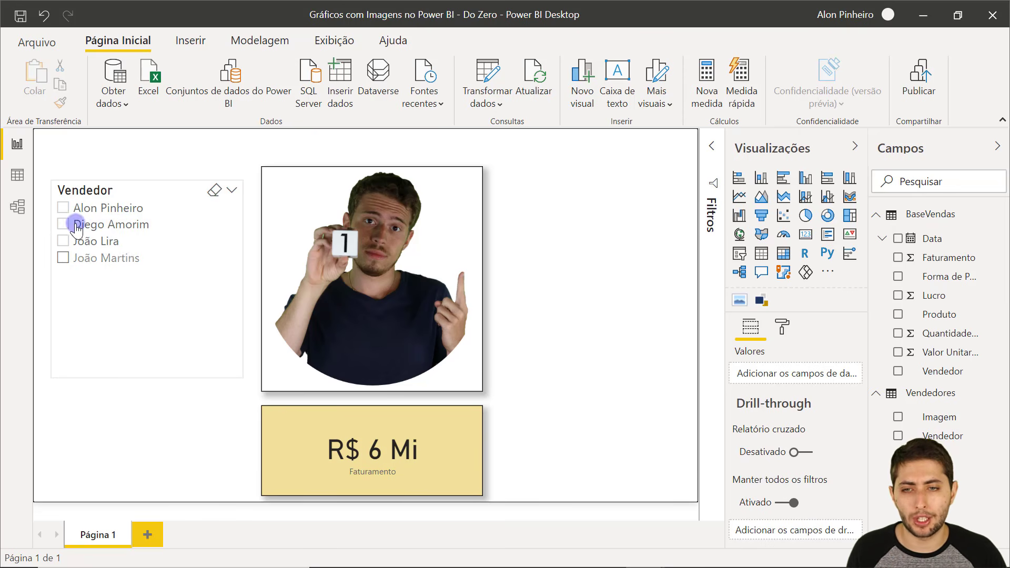
pyautogui.click(111, 258)
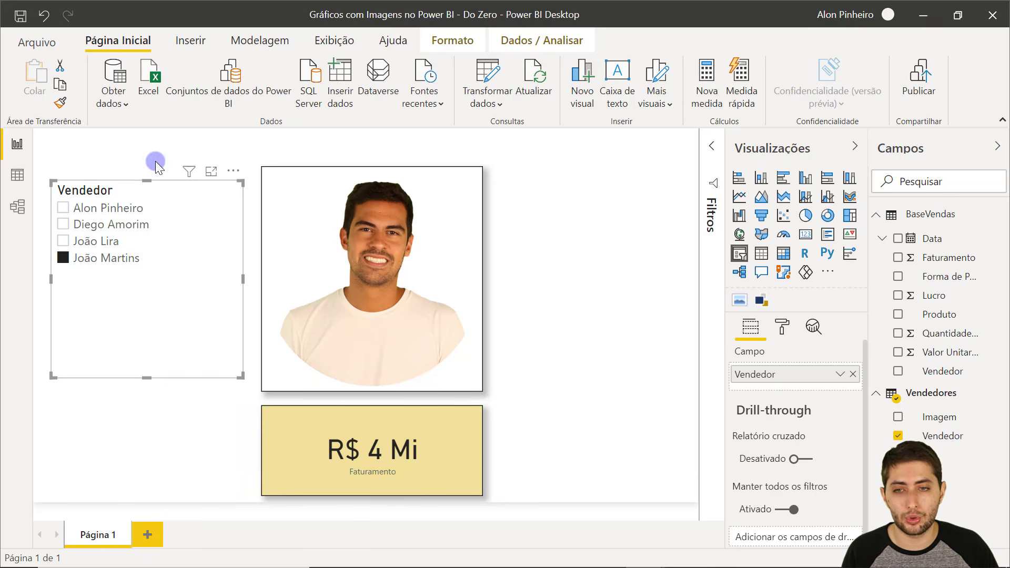
pyautogui.click(122, 209)
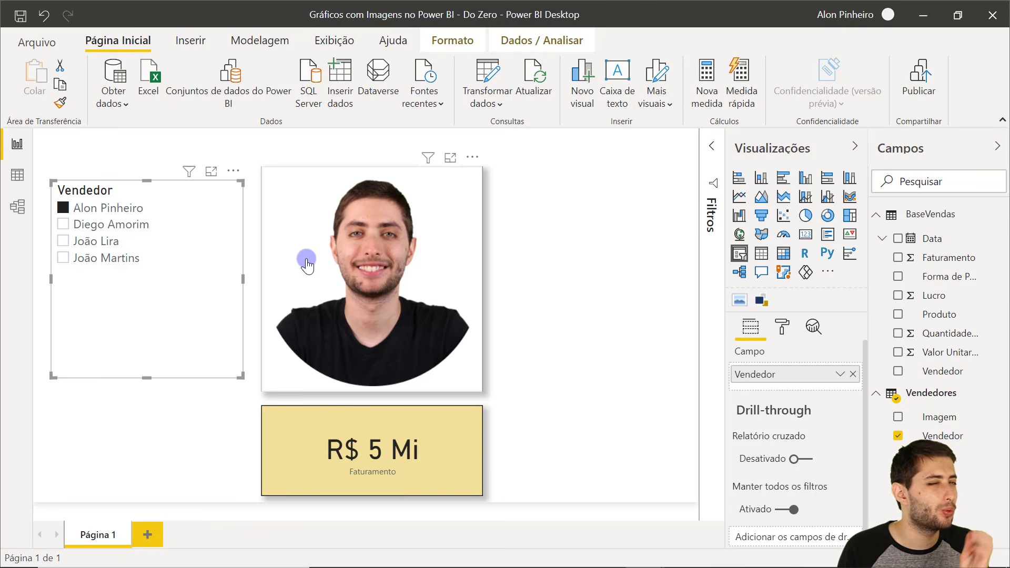
pyautogui.click(129, 222)
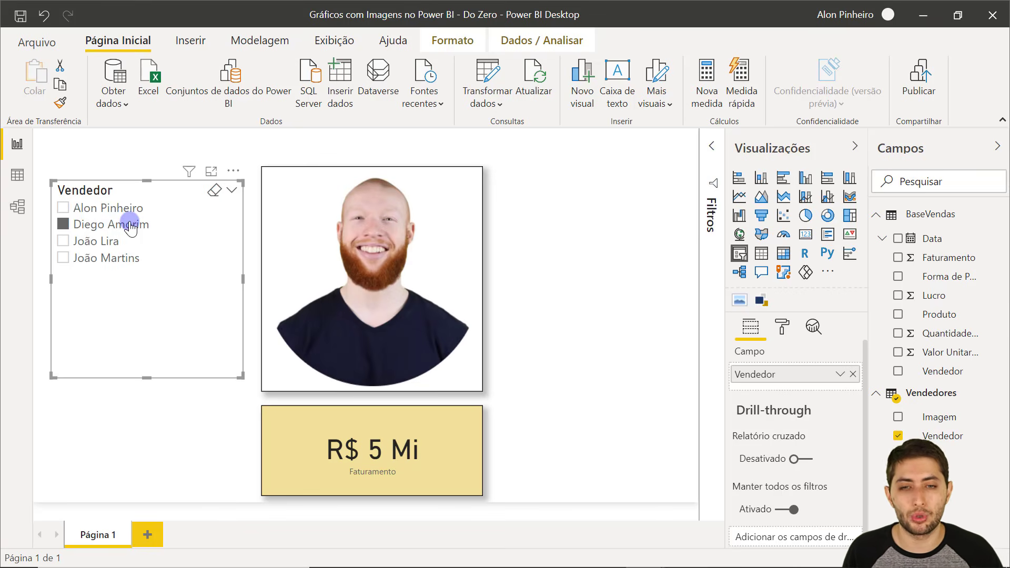
pyautogui.click(608, 247)
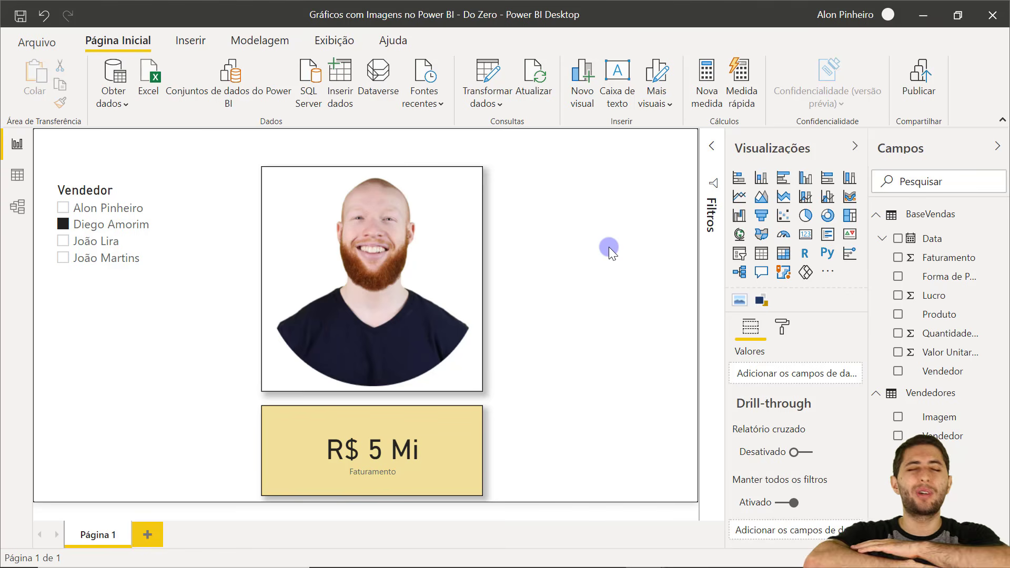